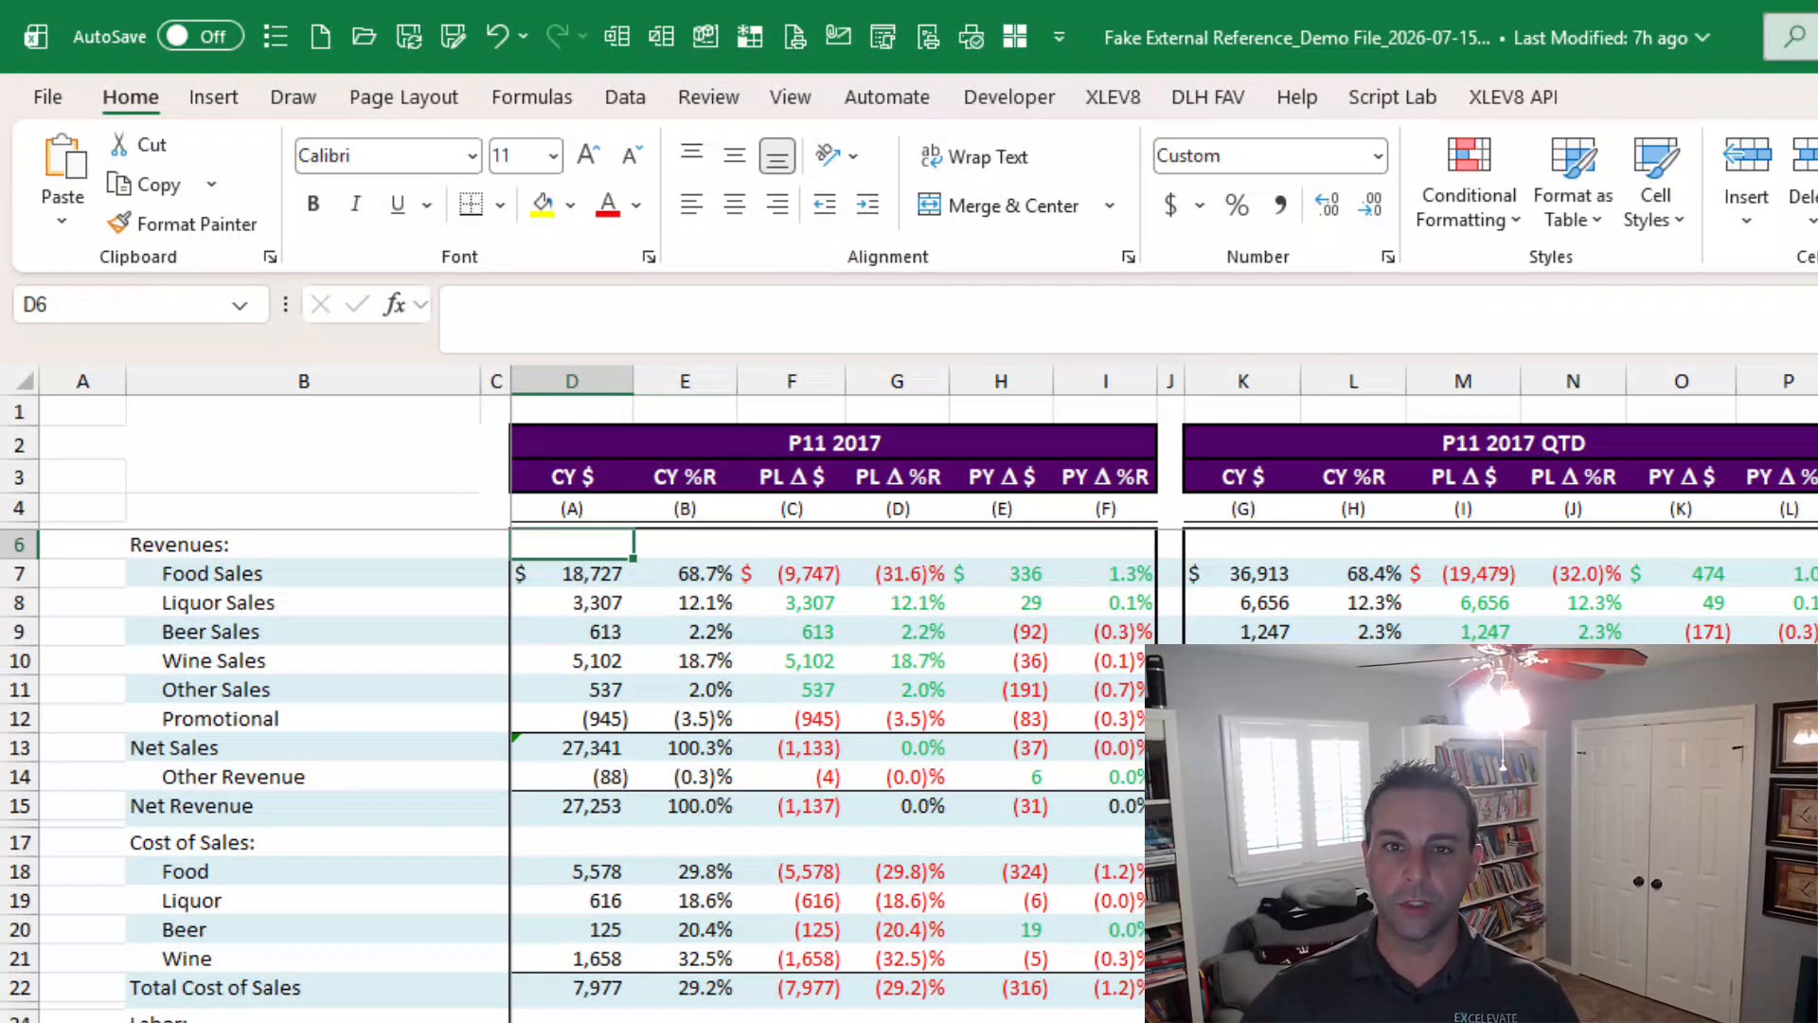
Inspect the Food Sales formula, the supporting calculation and data sheets, and the Net Sales total formula.
{"action": "left_click", "coordinate": [589, 576]}
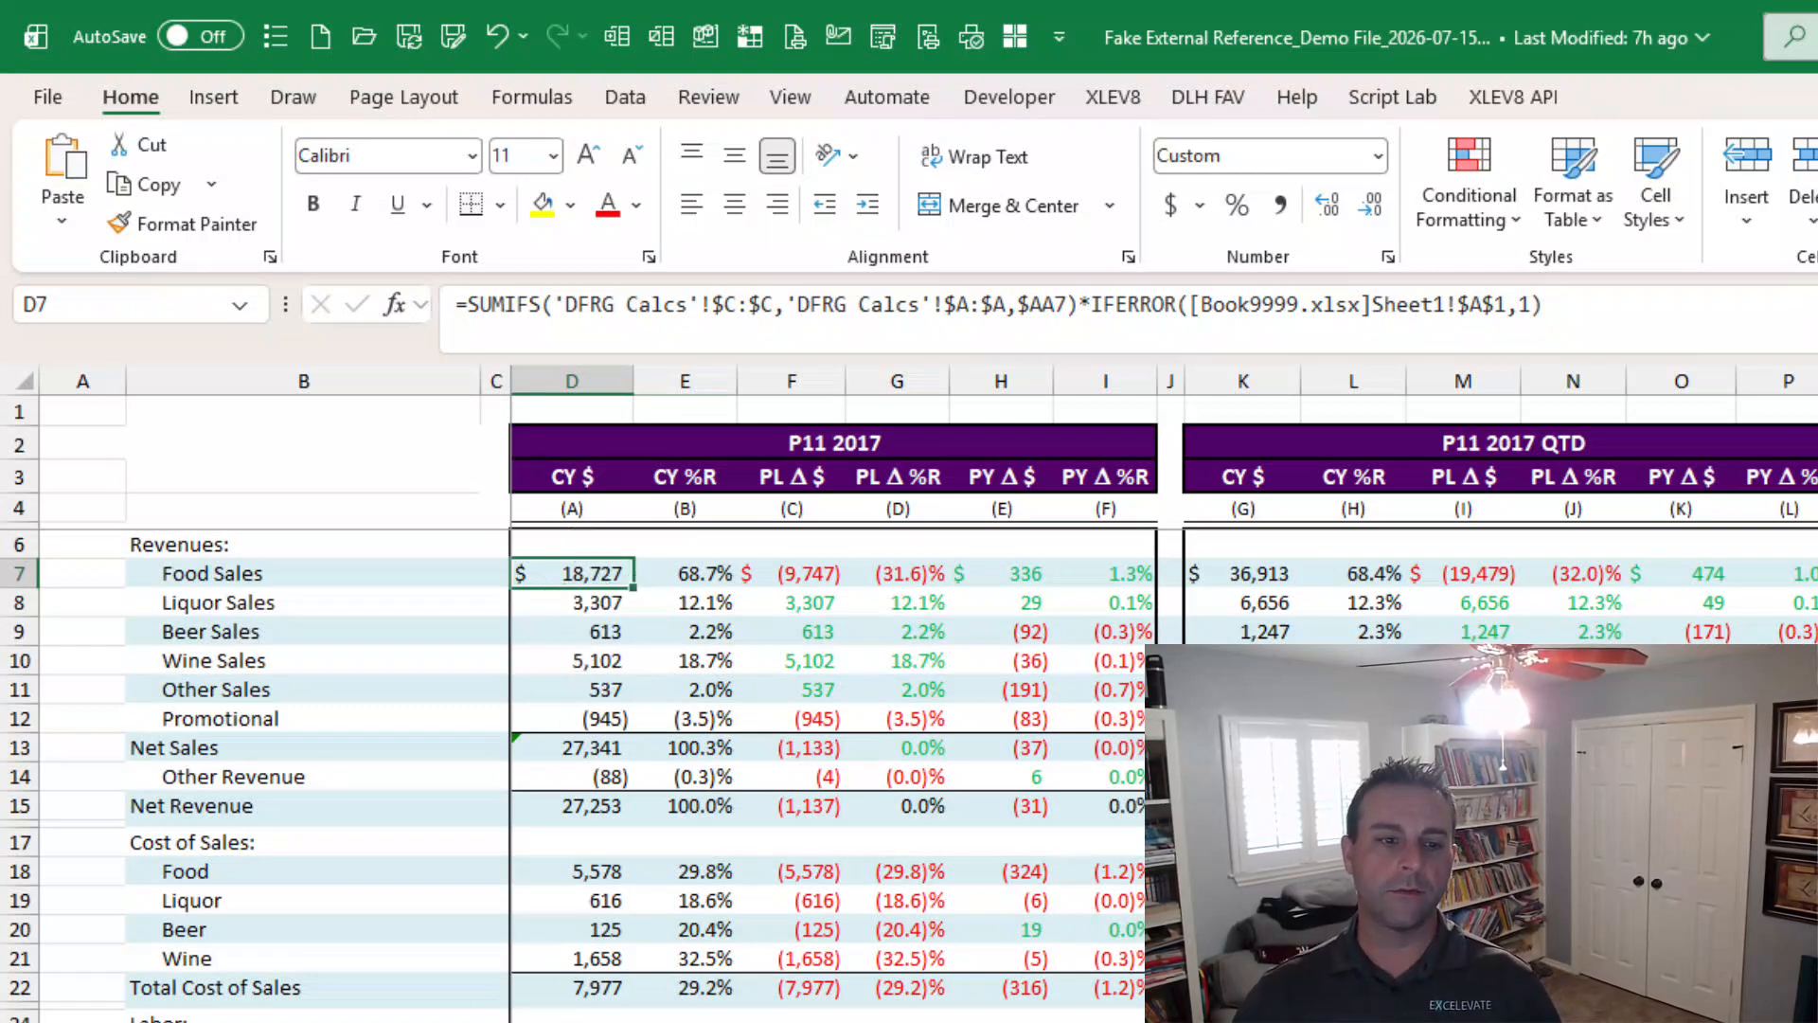
{"action": "key", "text": "ctrl+Page_Down"}
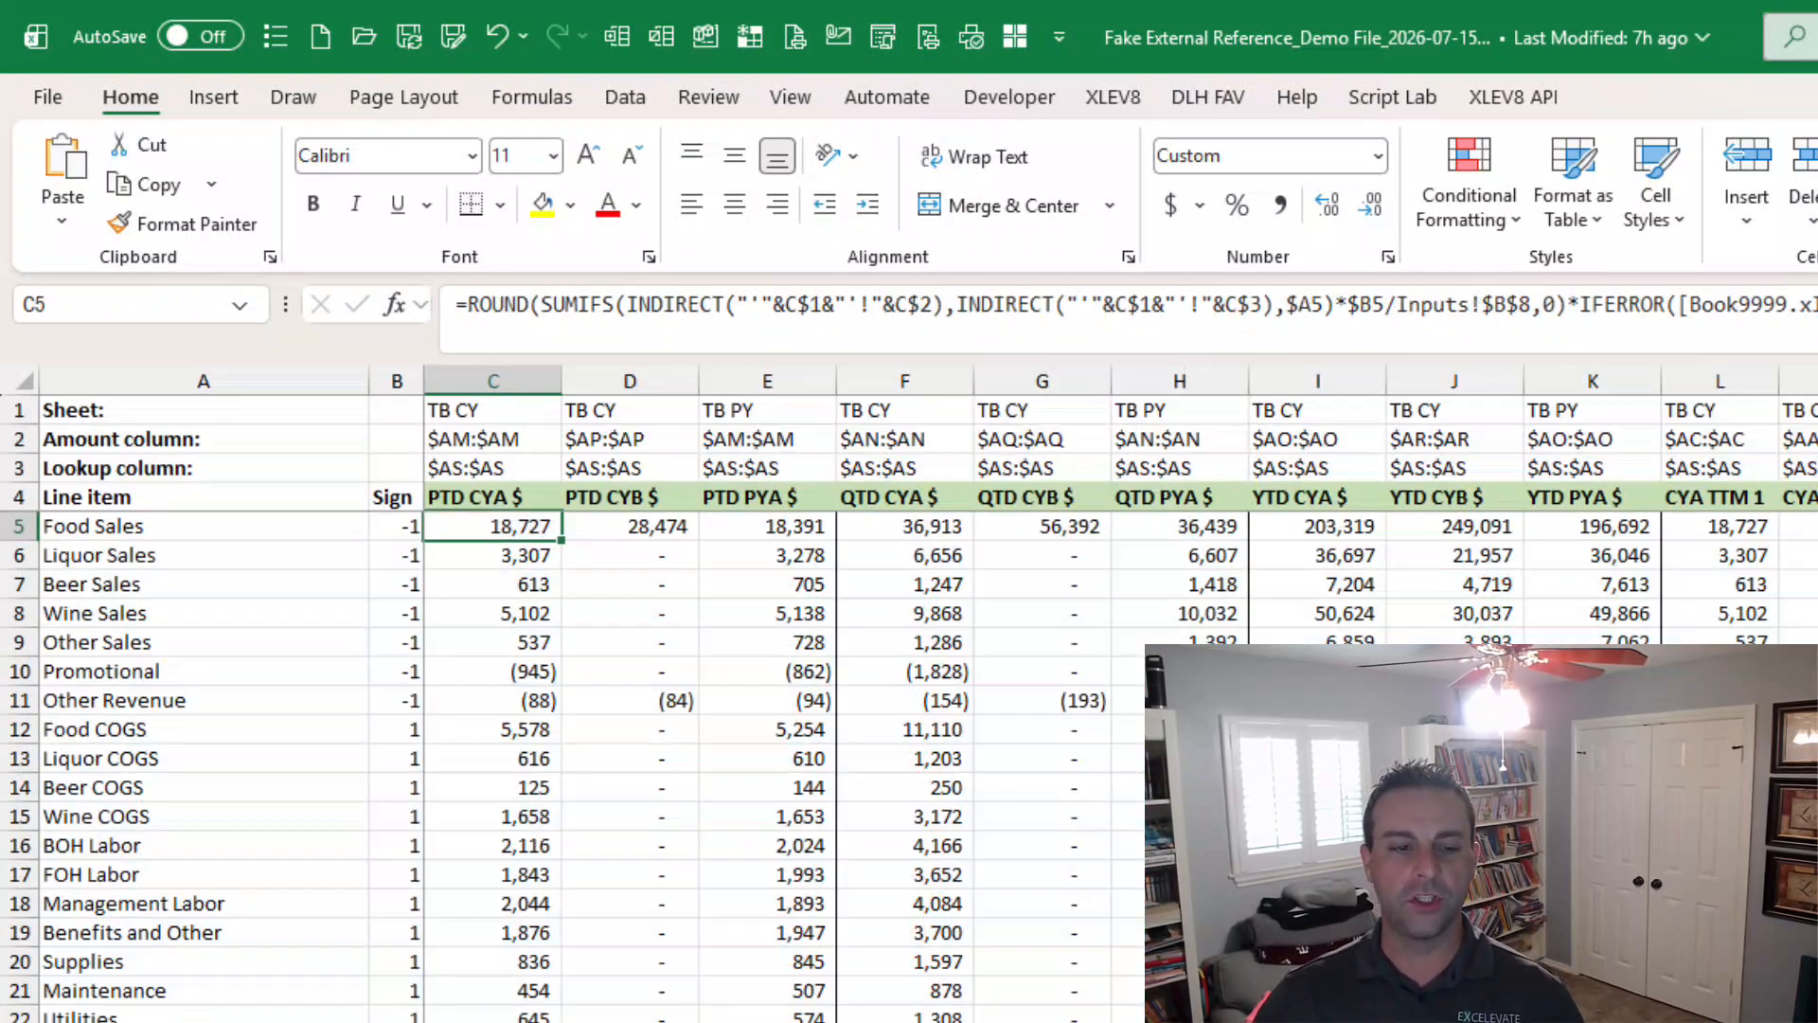
{"action": "key", "text": "ctrl+Page_Down"}
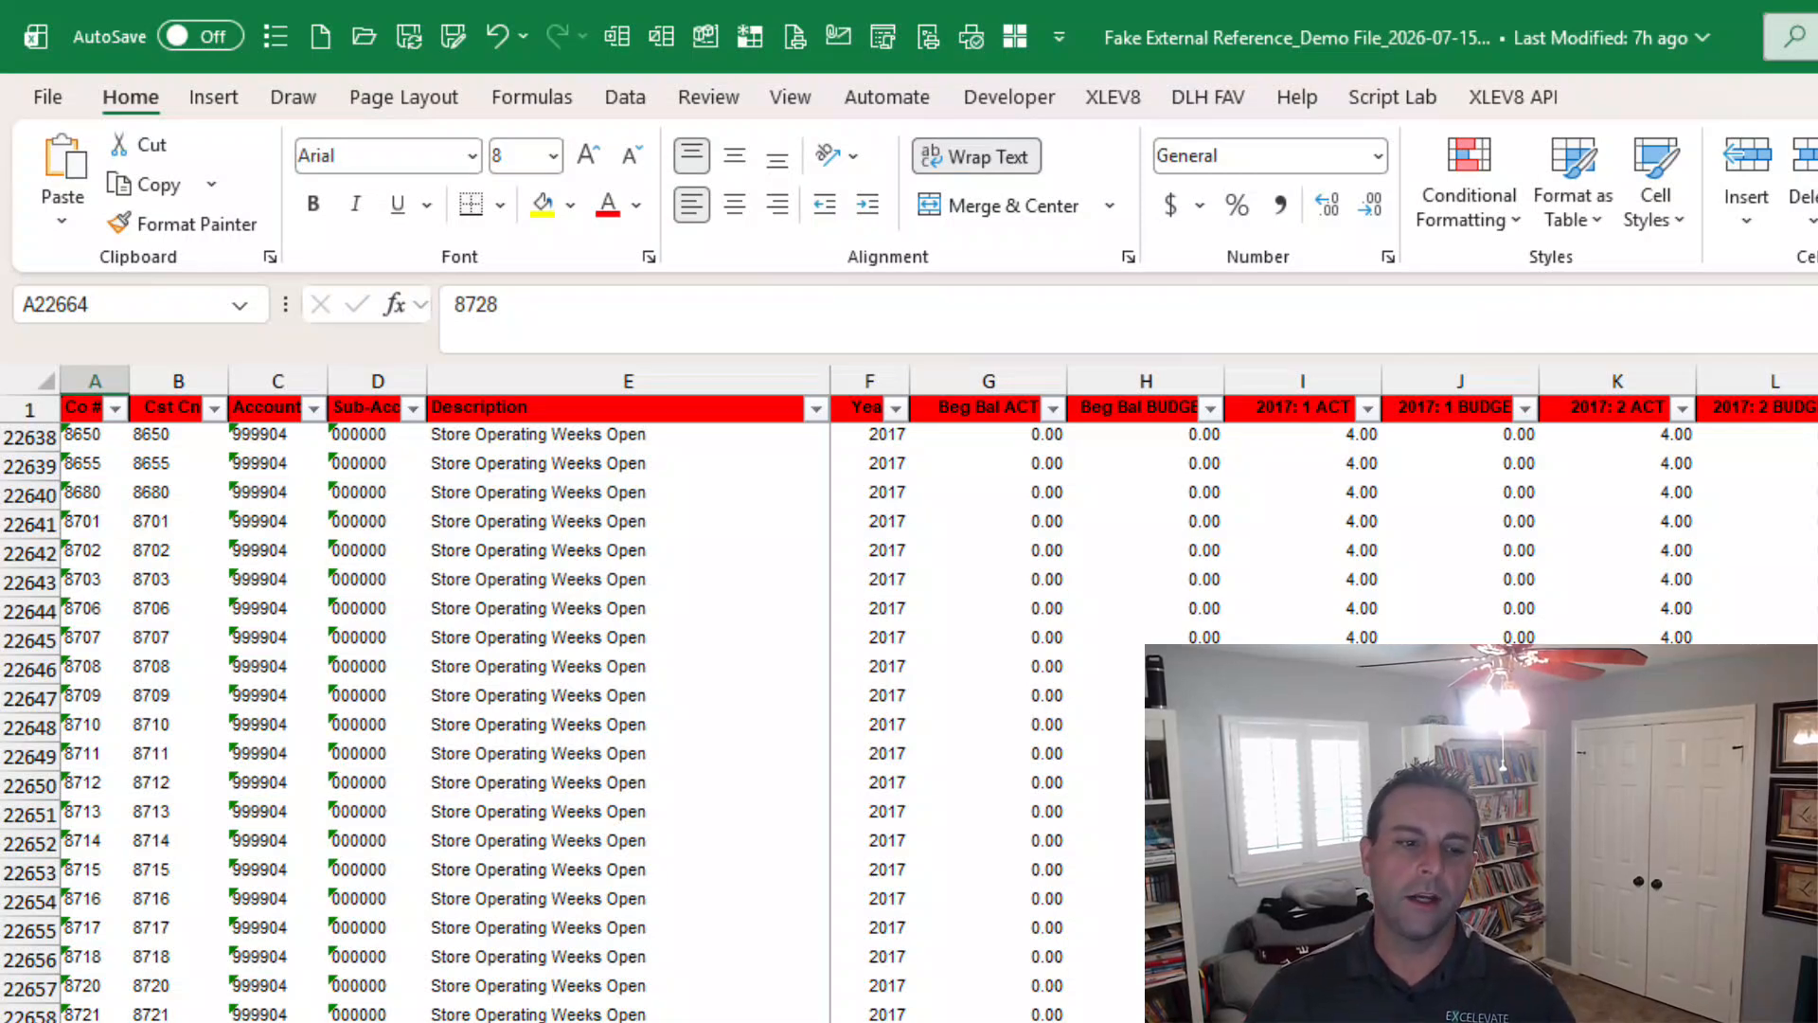
{"action": "key", "text": "ctrl+Page_Up"}
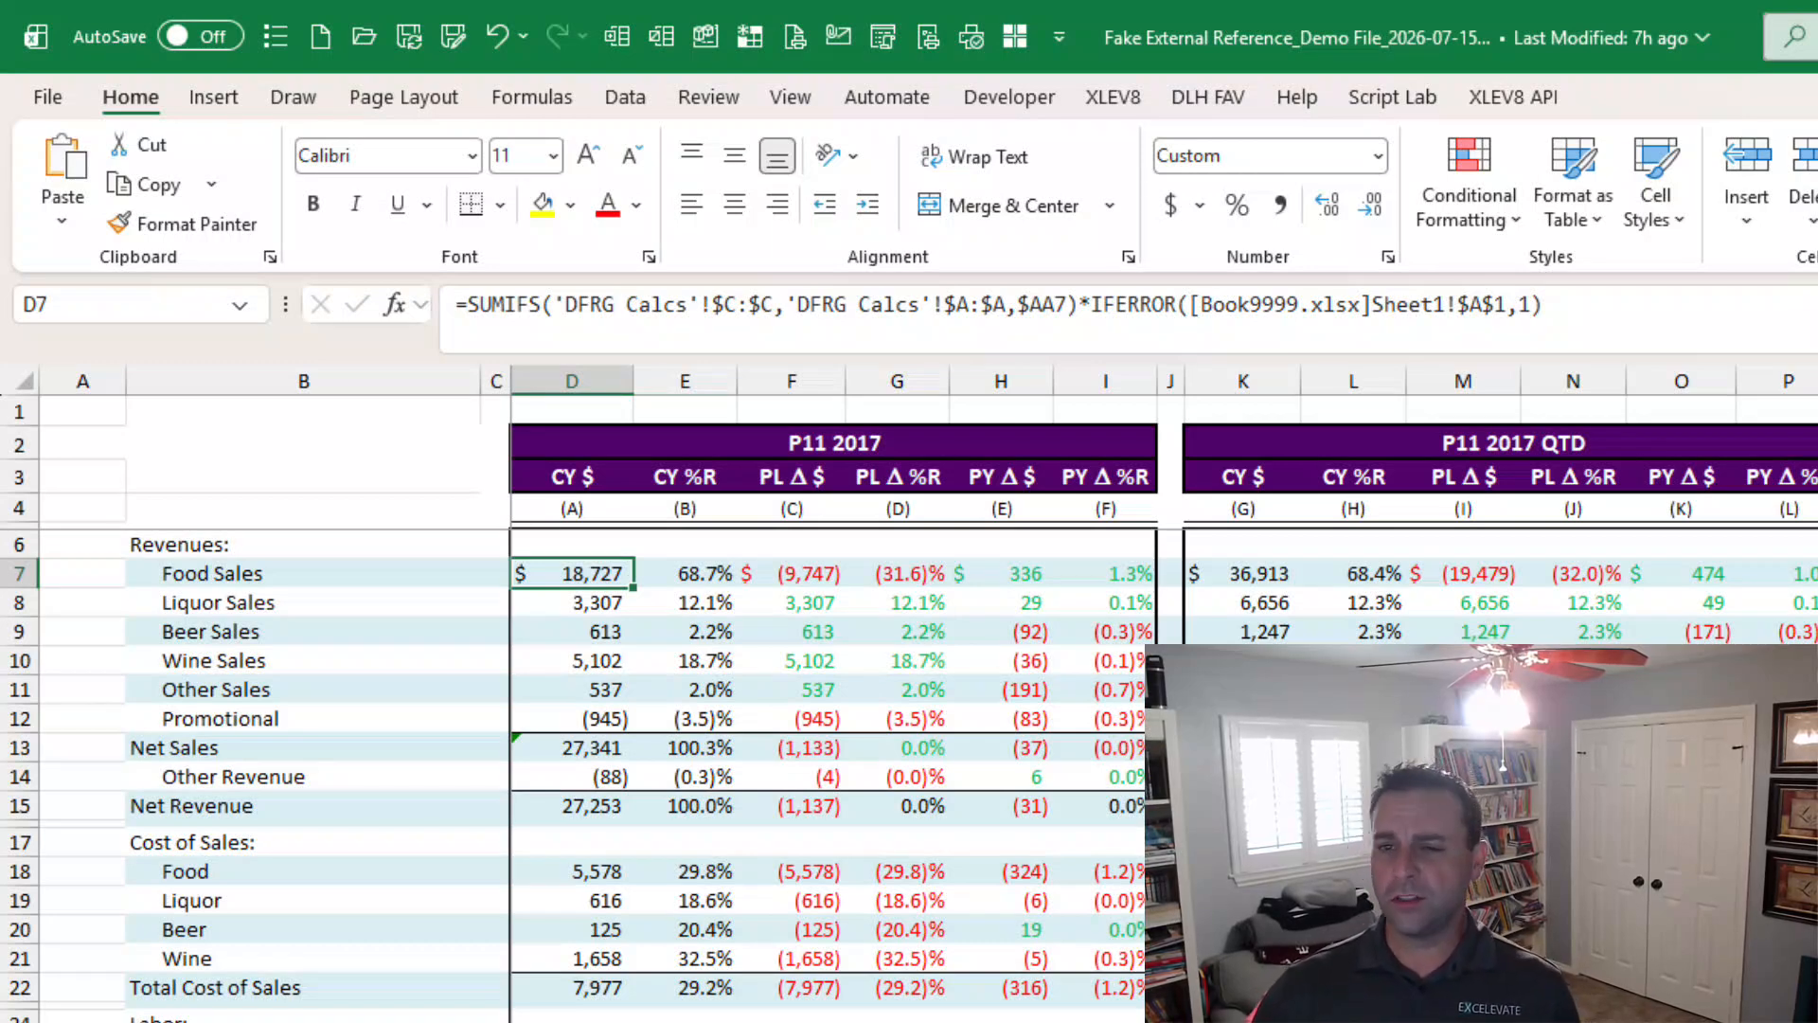
{"action": "left_click", "coordinate": [592, 748]}
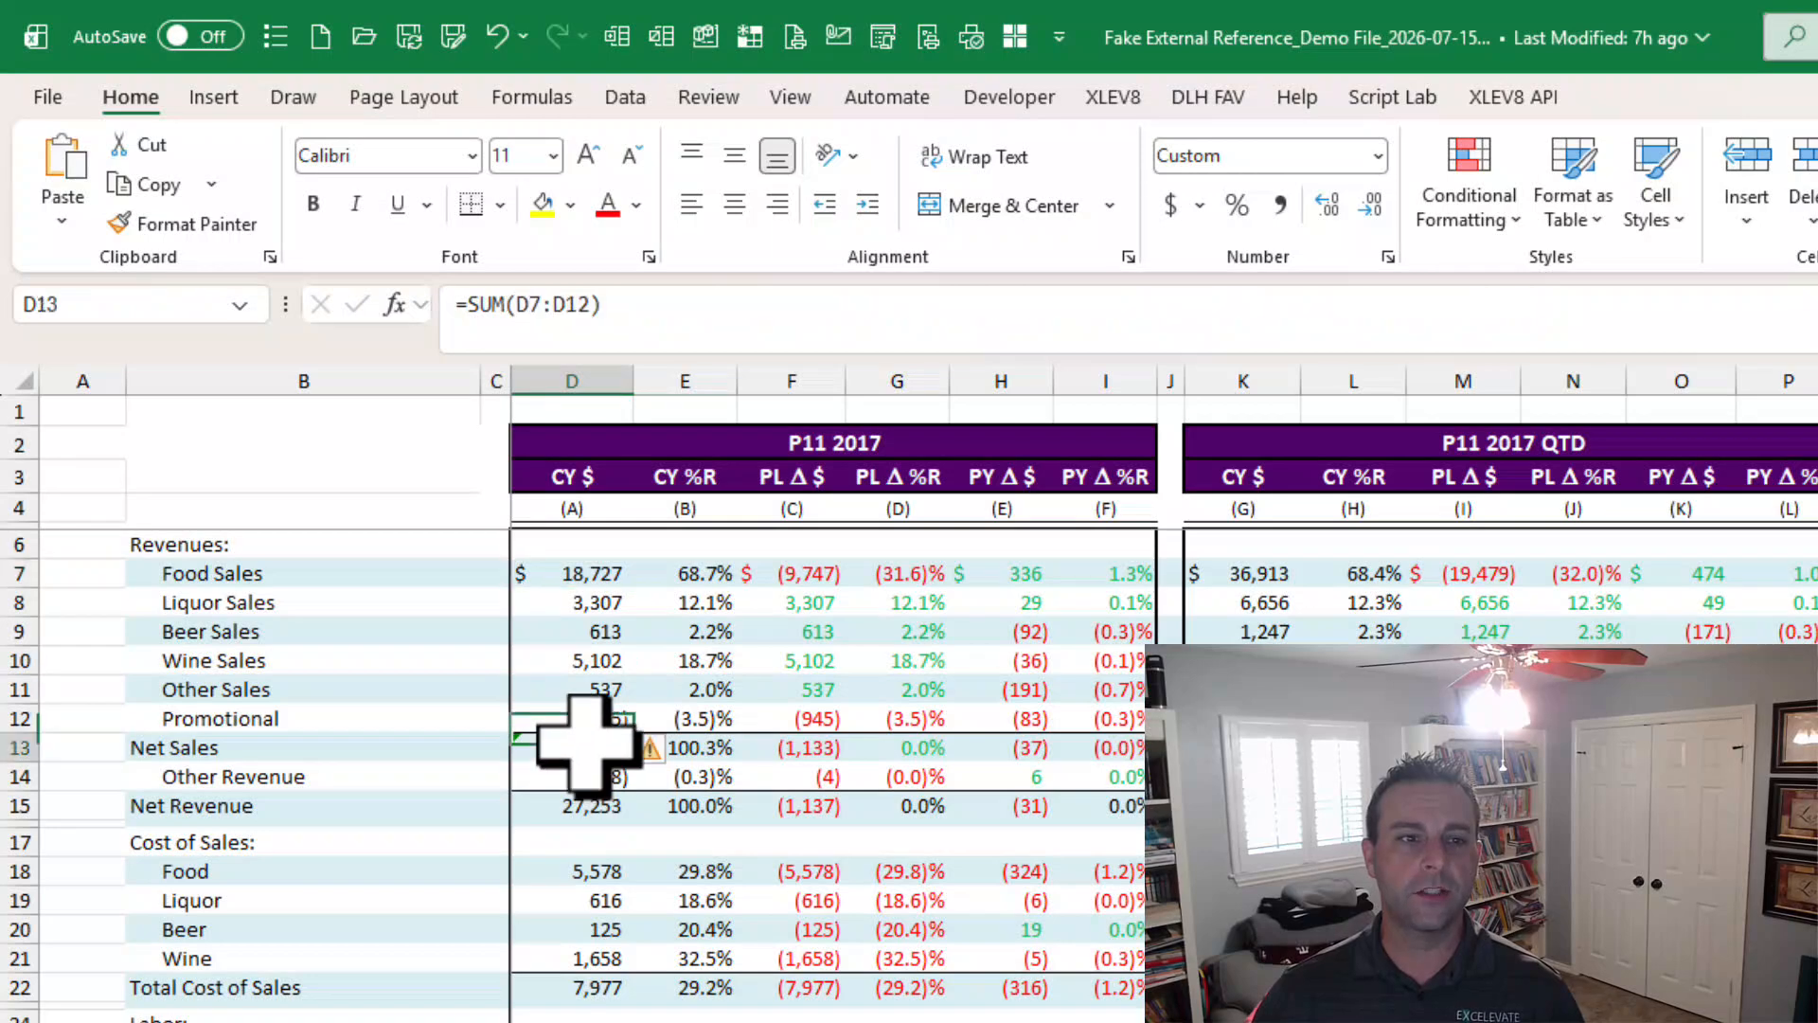
{"action": "key", "text": "F2"}
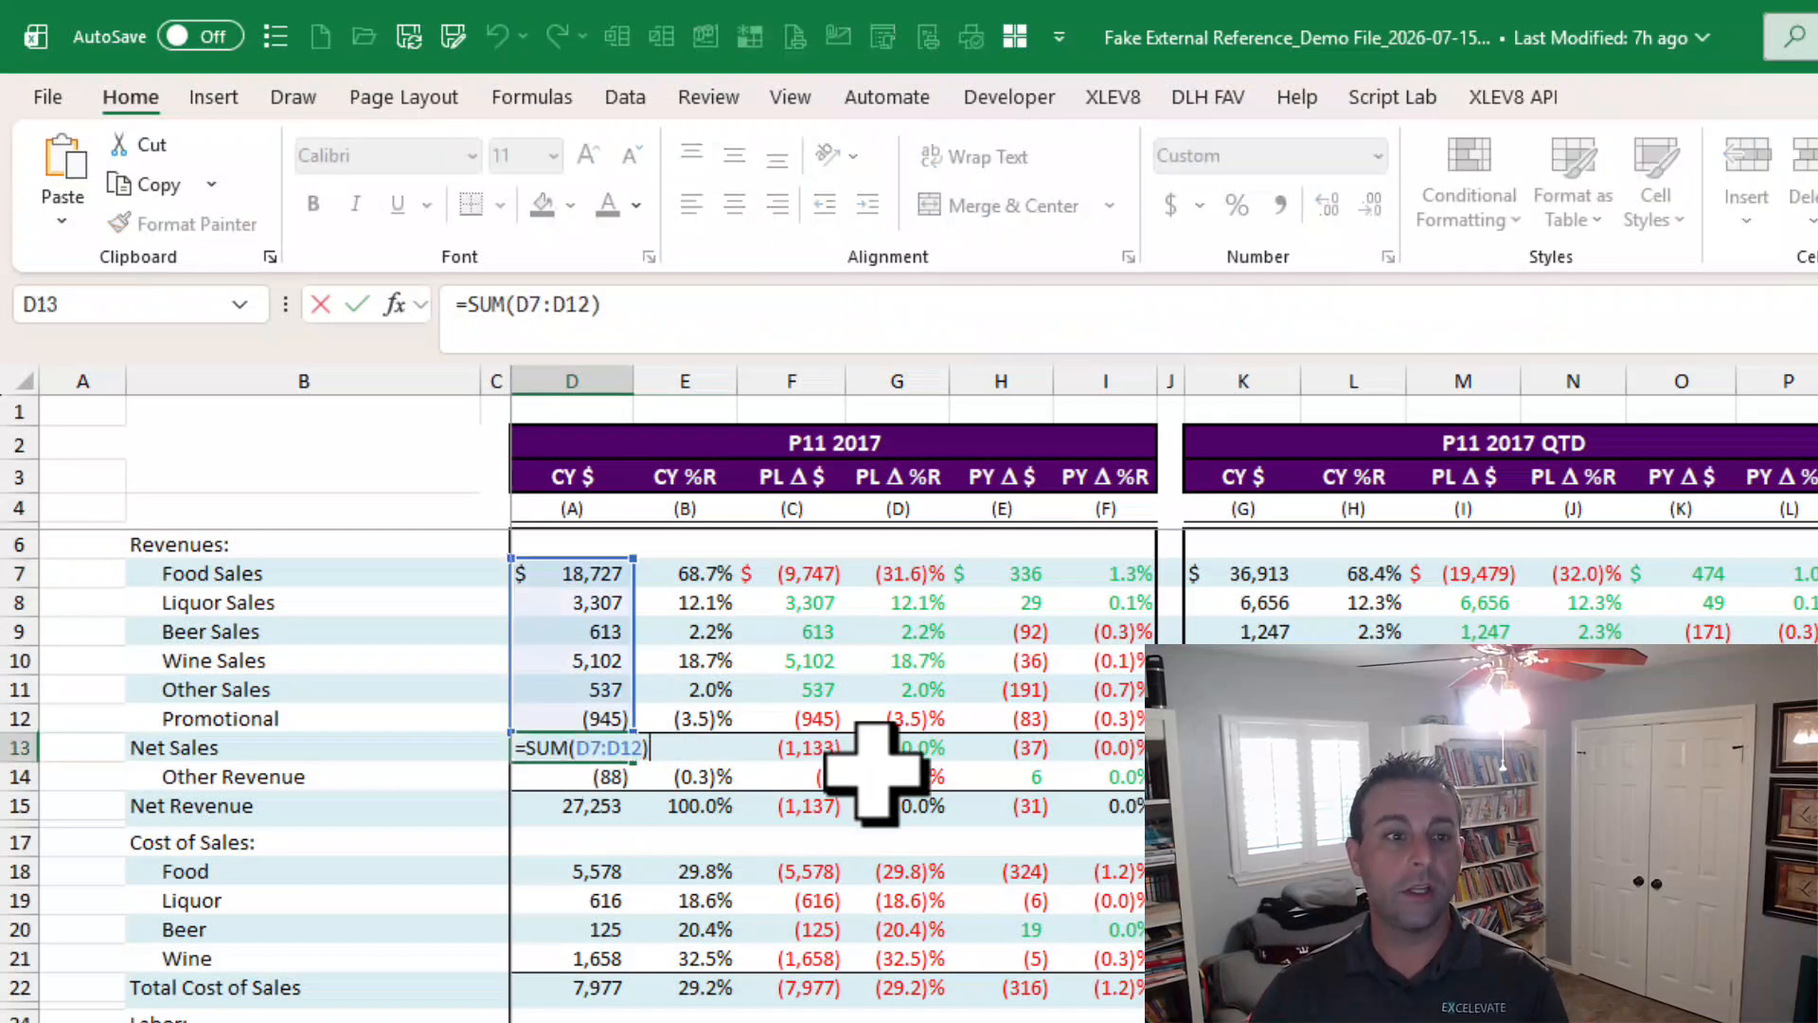
{"action": "key", "text": "Escape"}
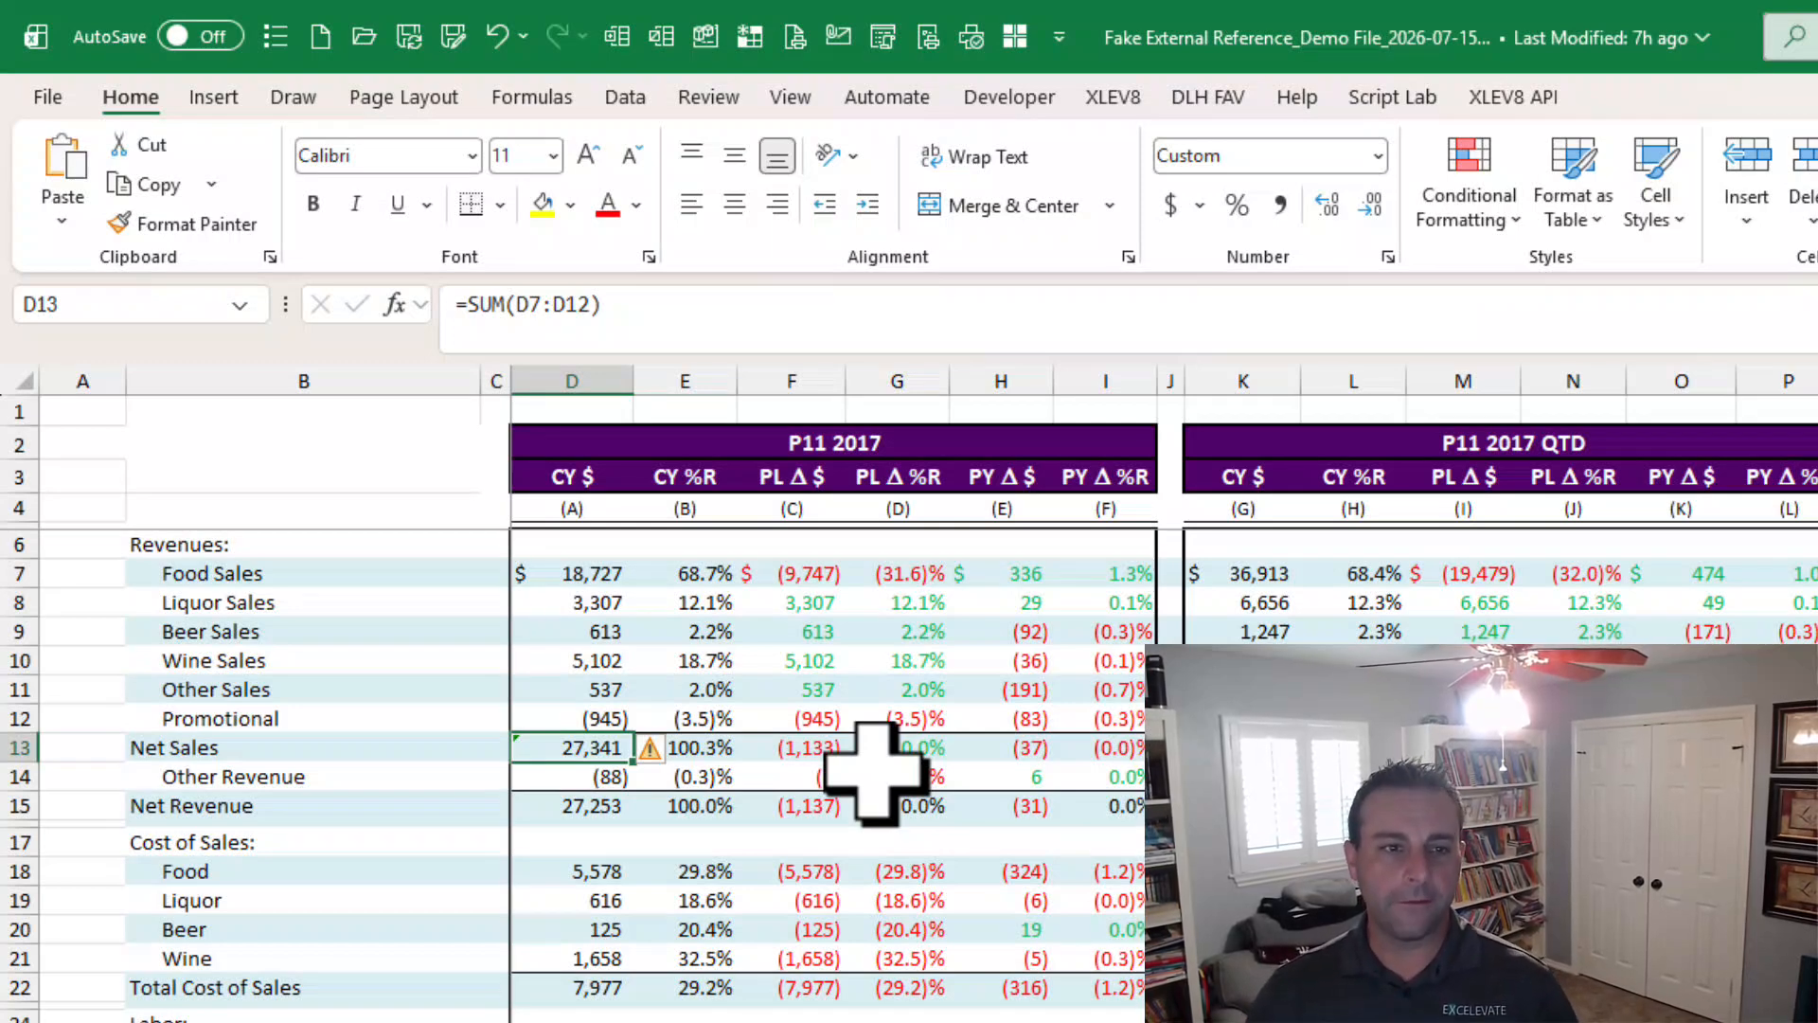
Examine the IFERROR external-reference suffix at the end of the Food Sales formula.
{"action": "left_click", "coordinate": [567, 580]}
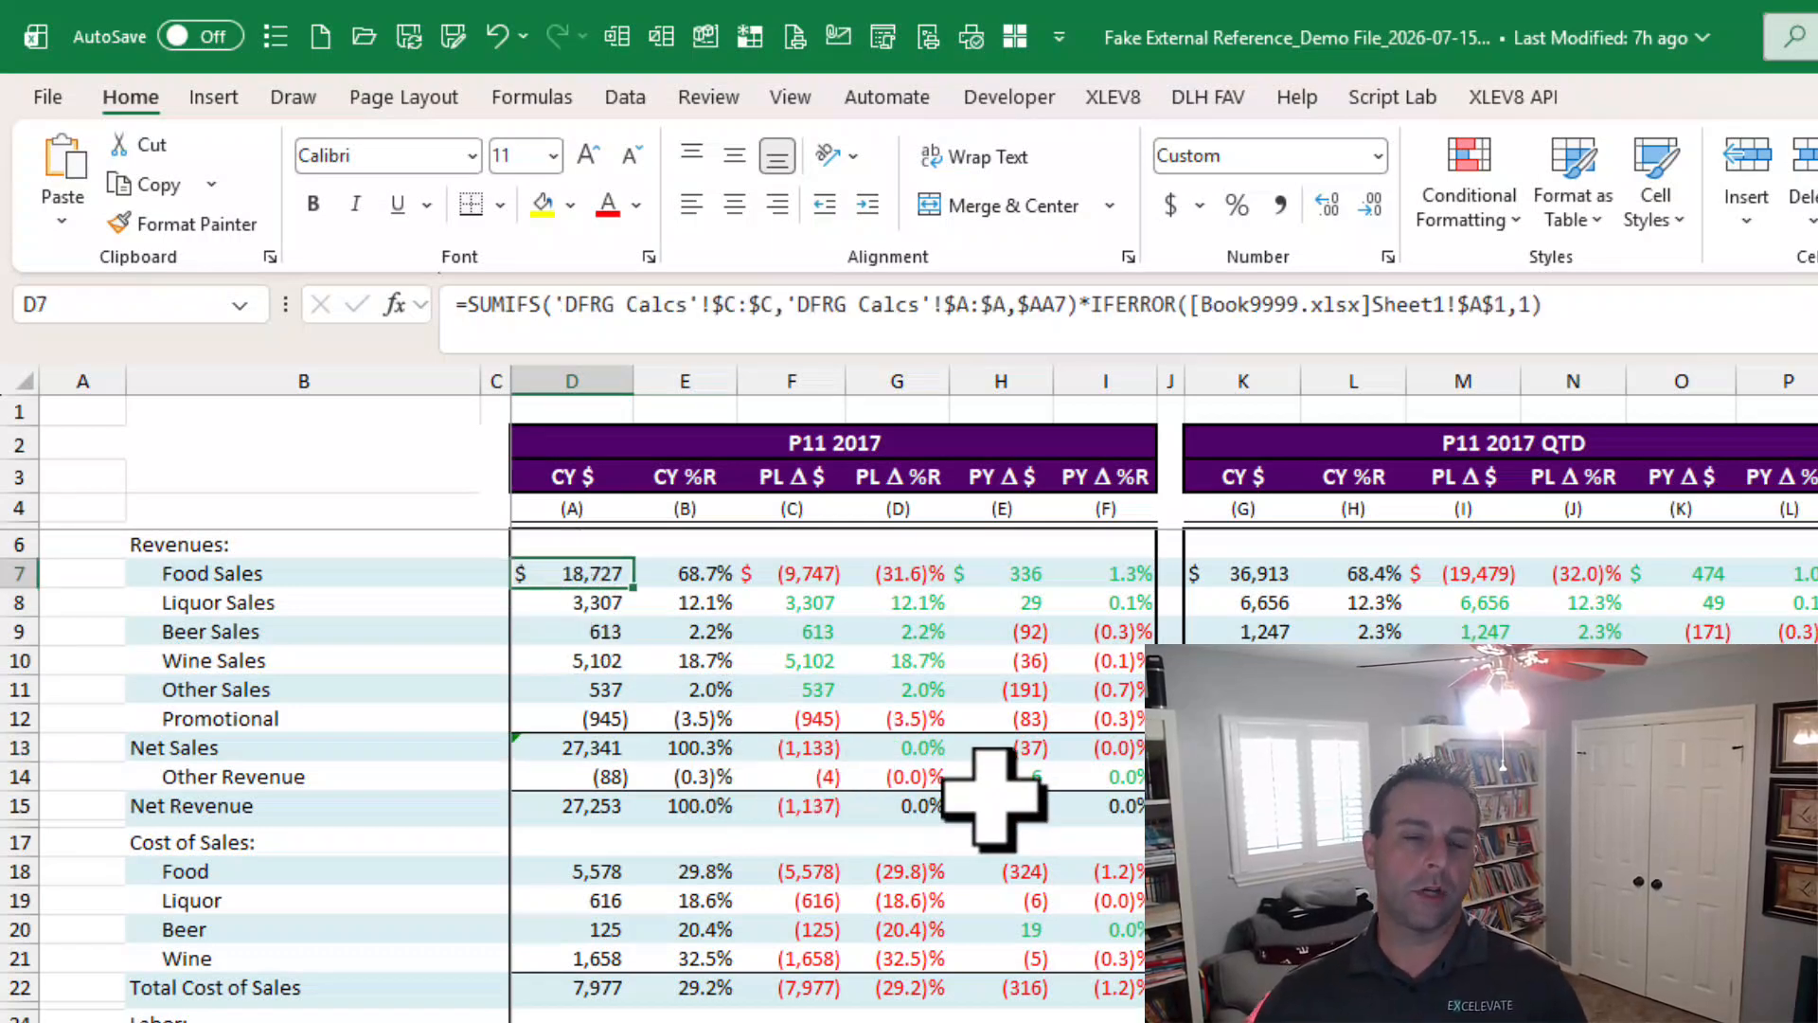
{"action": "left_click_drag", "start_coordinate": [1080, 315], "coordinate": [1610, 329]}
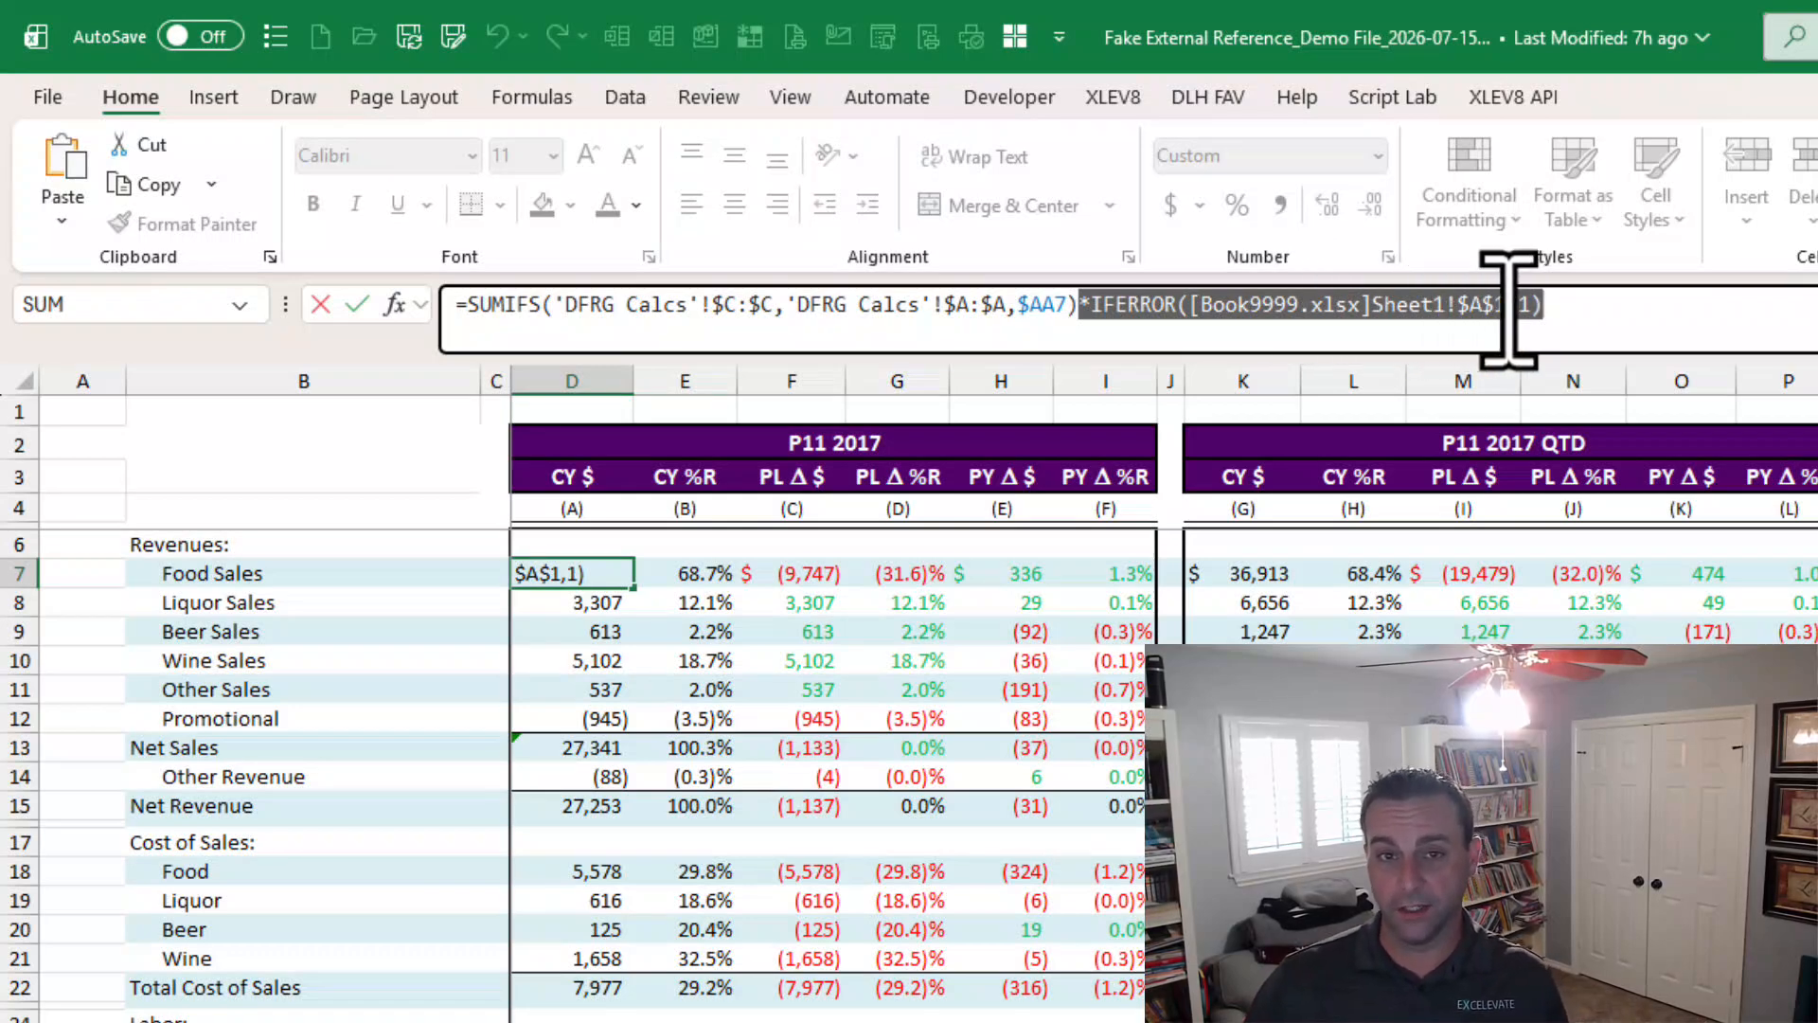
{"action": "key", "text": "Escape"}
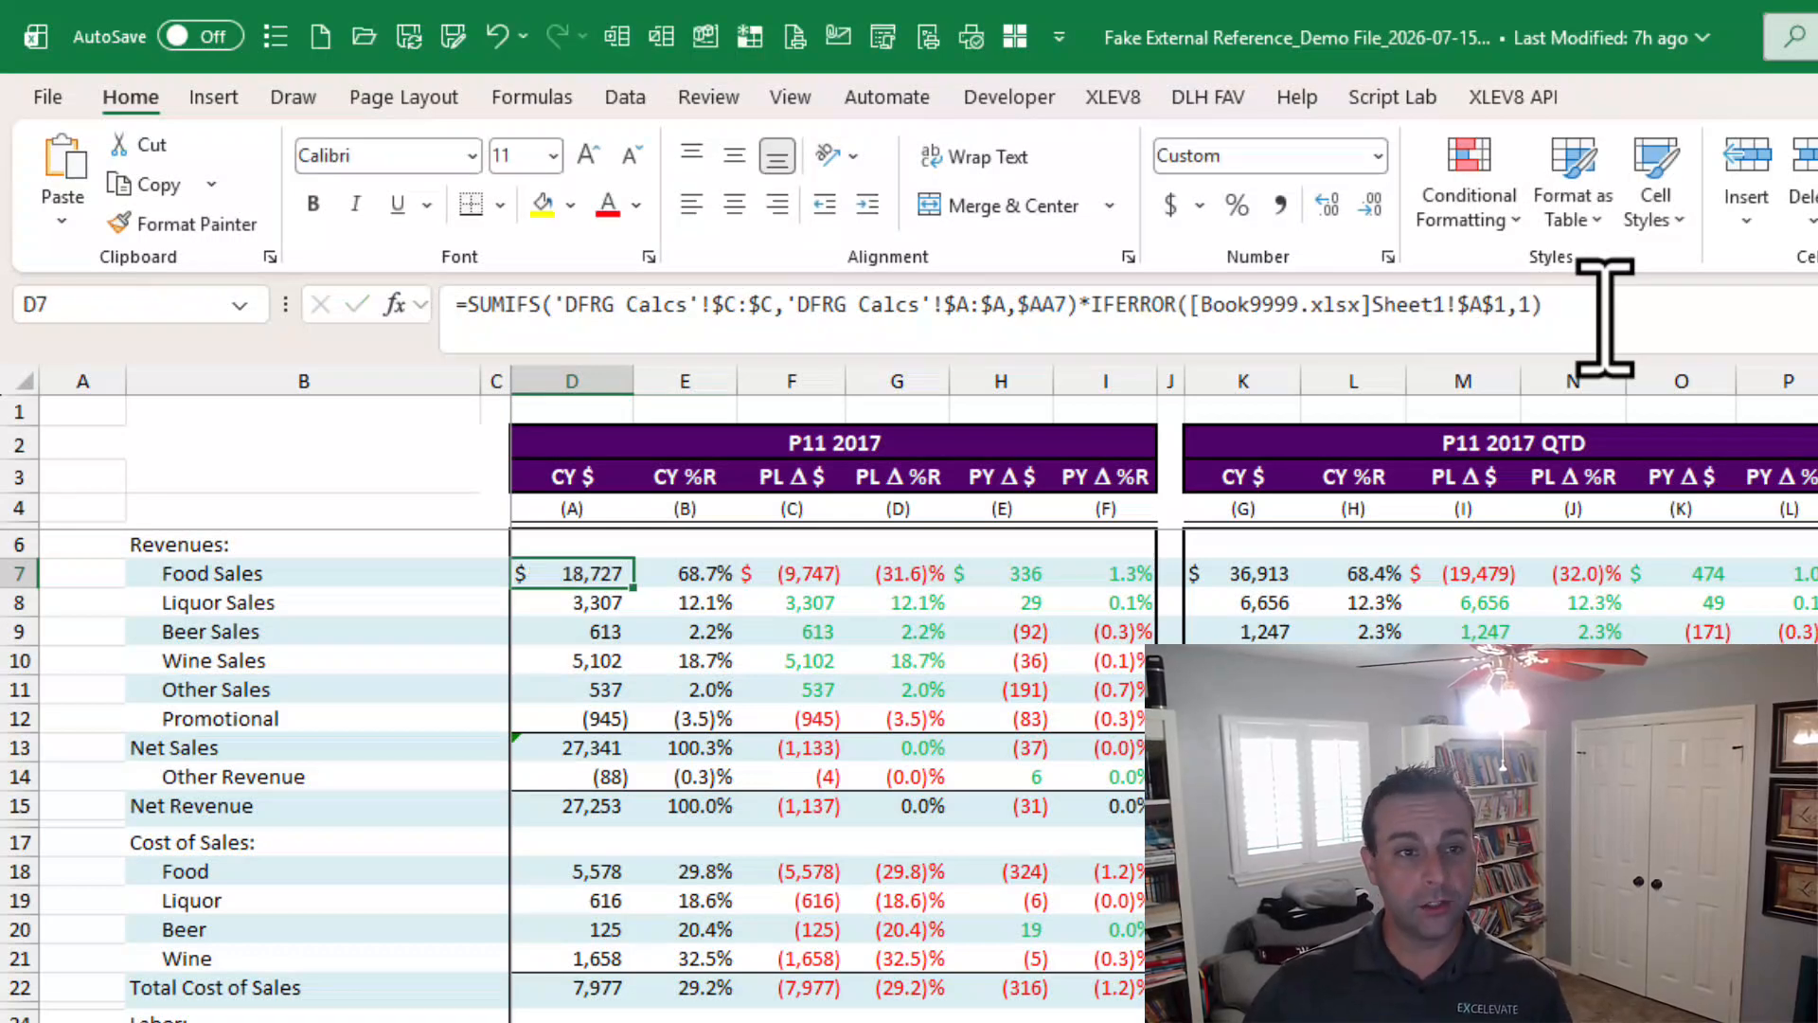
Open Workbook Links to review the Book9999.xlsx link and its options, then close the pane.
{"action": "left_click", "coordinate": [625, 97]}
{"action": "left_click", "coordinate": [706, 223]}
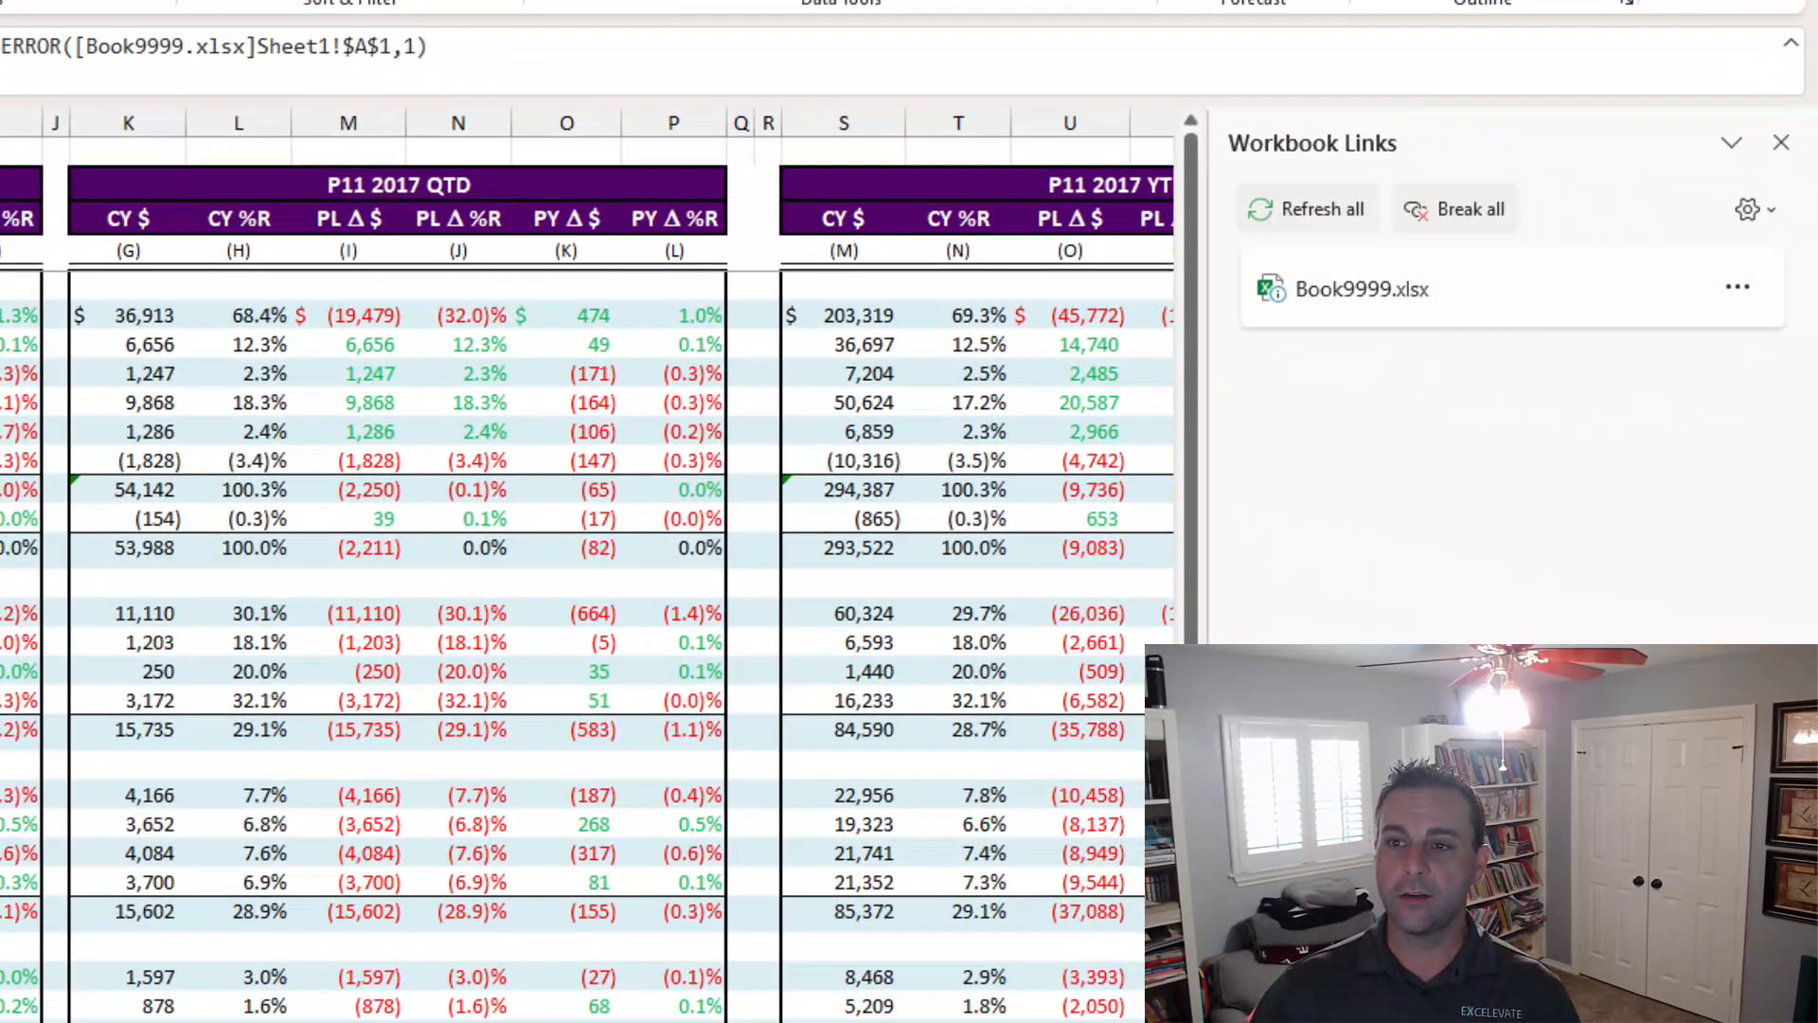
{"action": "left_click", "coordinate": [1738, 286]}
{"action": "left_click", "coordinate": [1779, 148]}
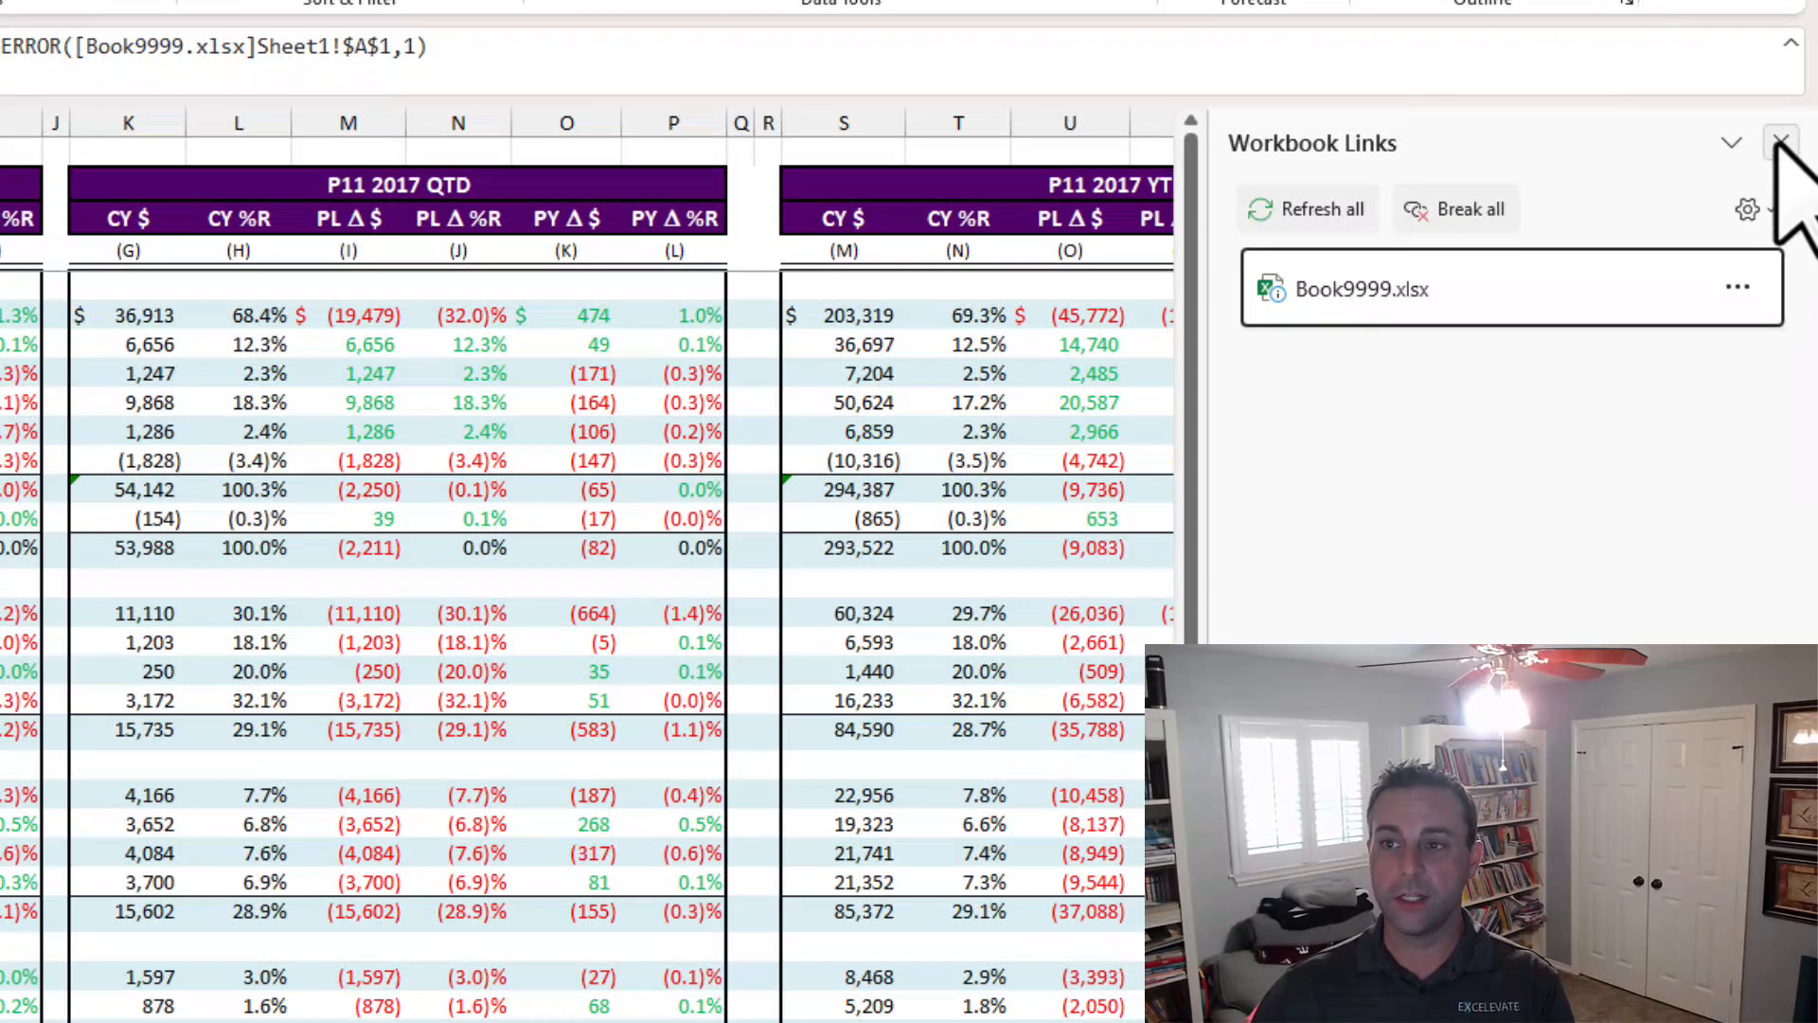
{"action": "left_click", "coordinate": [1780, 146]}
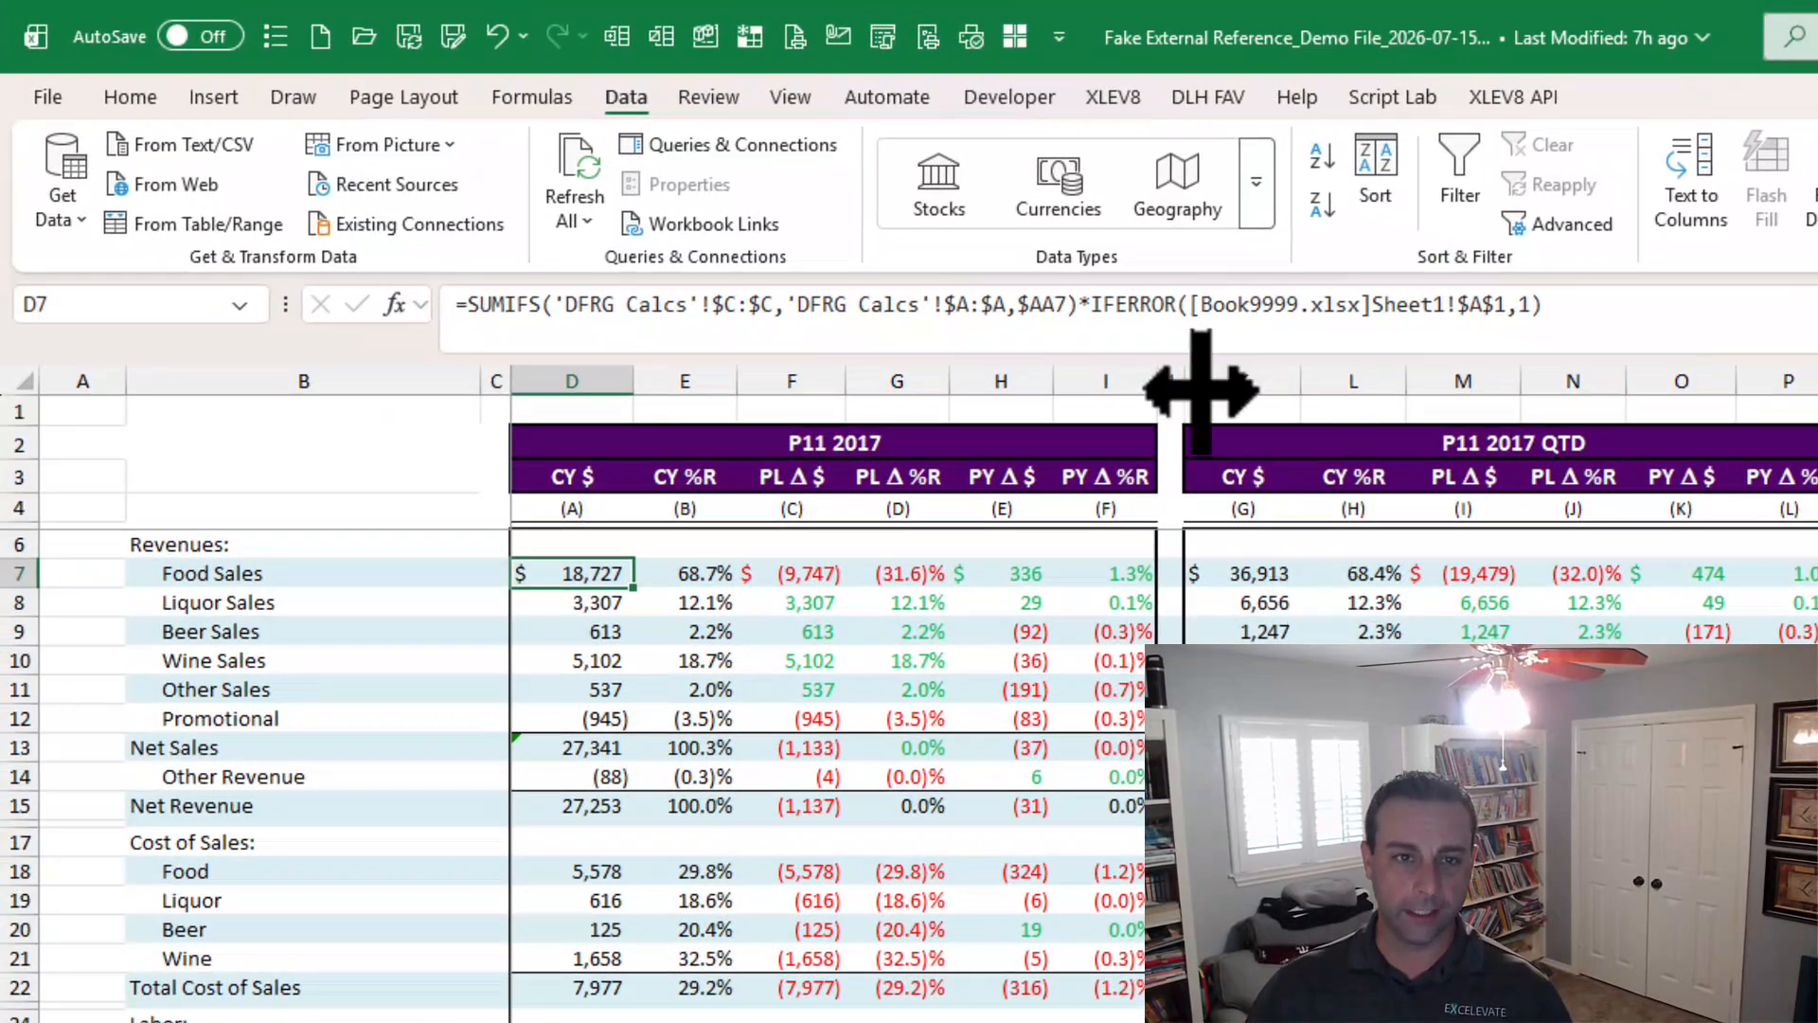
Review the suffix again and the revenue, other revenue and cost-of-sales cells that carry it.
{"action": "left_click_drag", "start_coordinate": [1083, 304], "coordinate": [1589, 305]}
{"action": "key", "text": "Escape"}
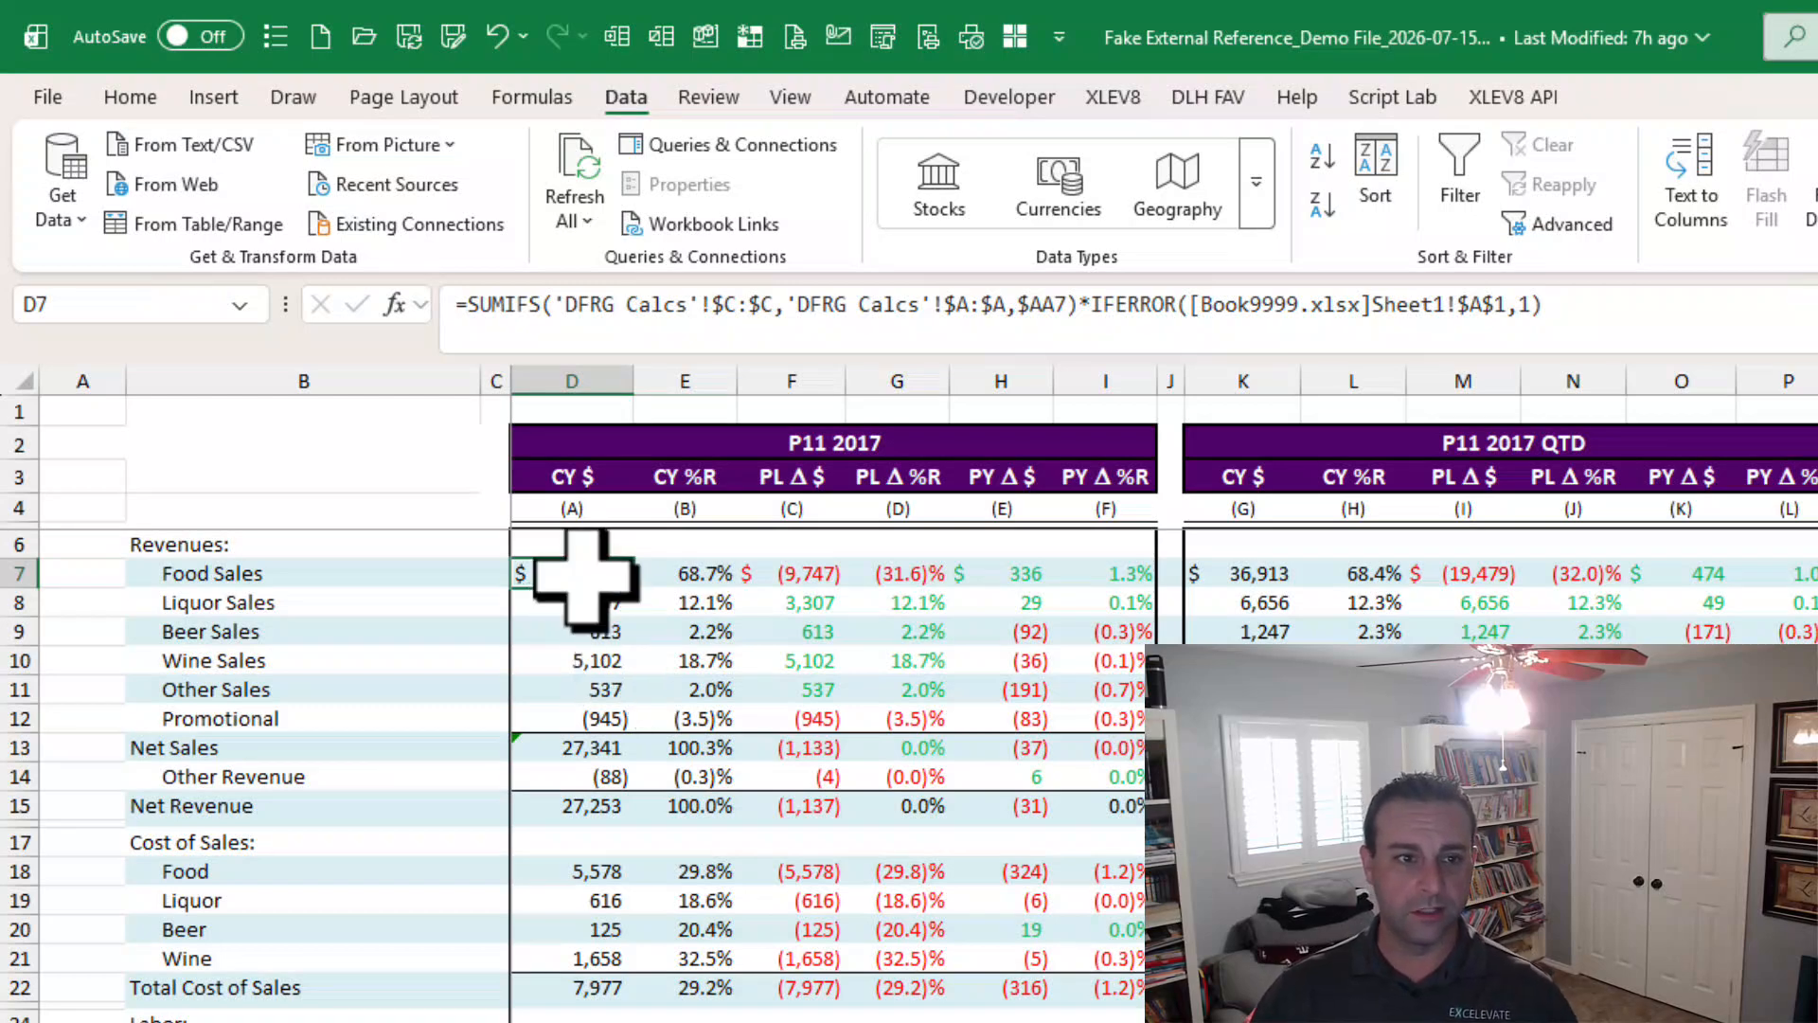
{"action": "left_click_drag", "start_coordinate": [573, 717], "coordinate": [568, 577]}
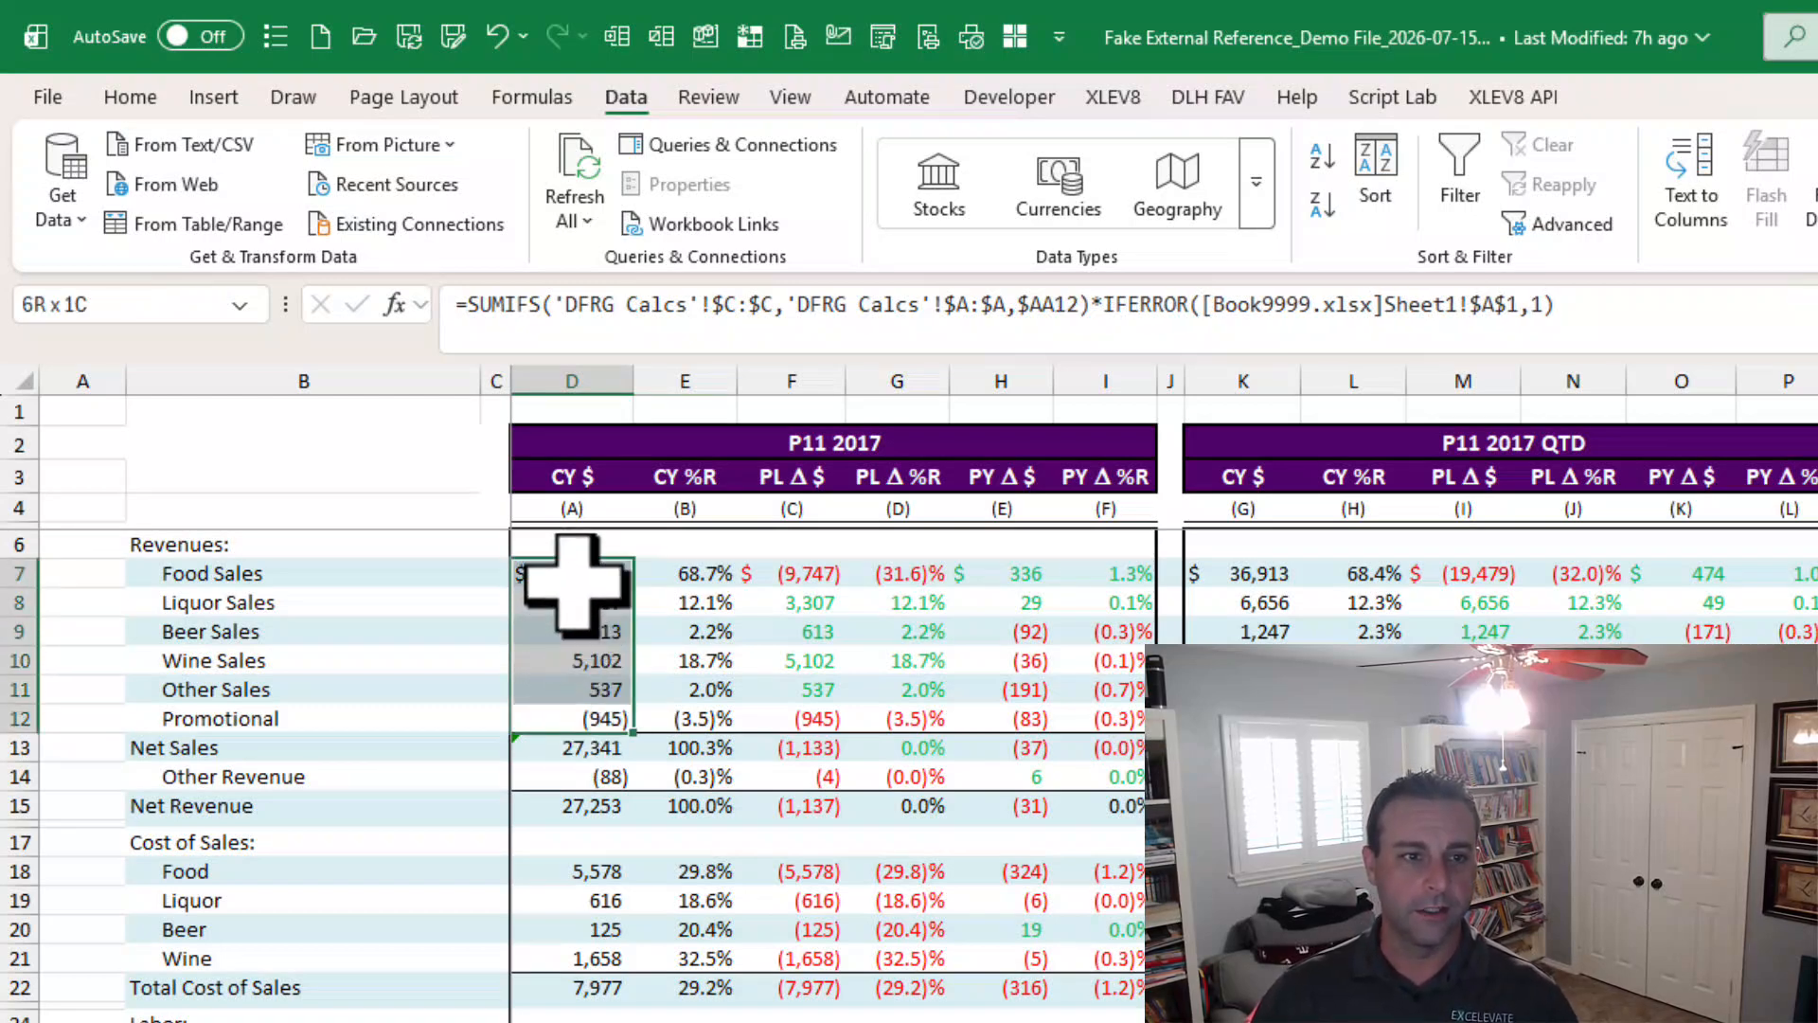
{"action": "left_click", "coordinate": [587, 775]}
{"action": "left_click_drag", "start_coordinate": [602, 869], "coordinate": [601, 964]}
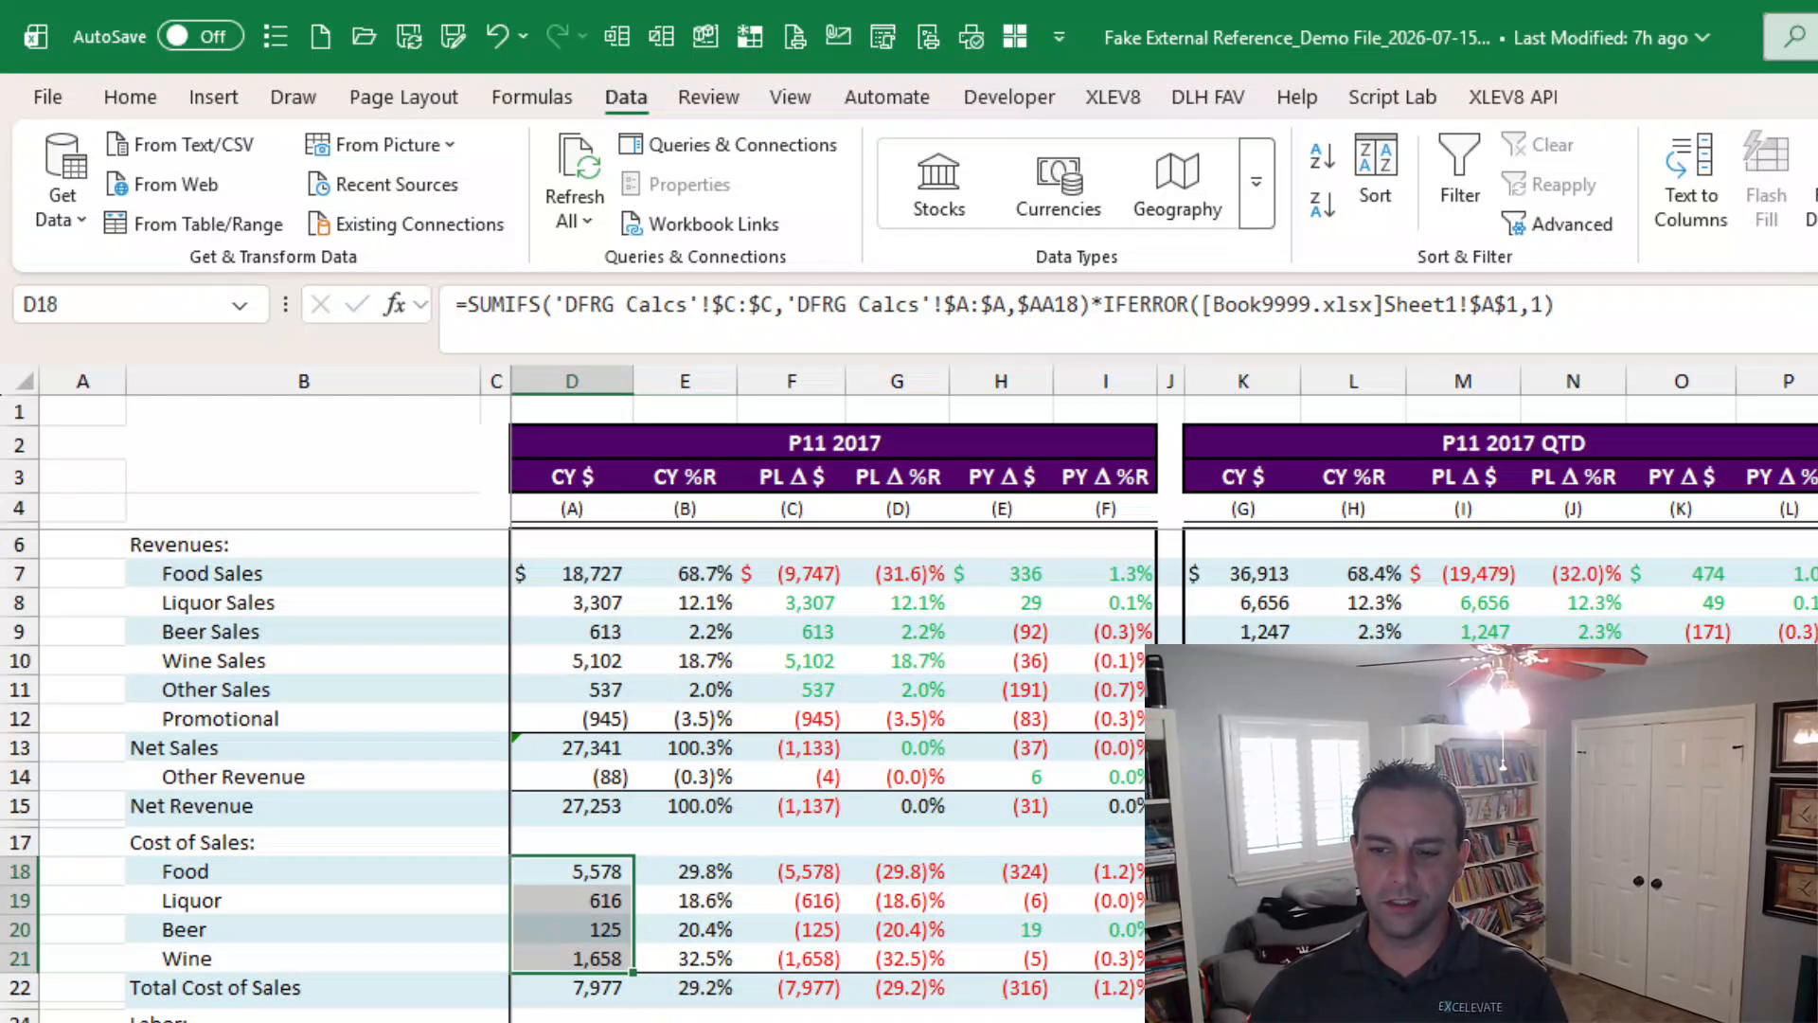
Add the formula suffix *IFERROR([Book9999.xlsx]Sheet1!$A$1,1) to the YTD CYB $ revenue cells with the Add Formula Suffix macro.
{"action": "scroll", "coordinate": [1042, 701], "scroll_direction": "right", "scroll_amount": 5}
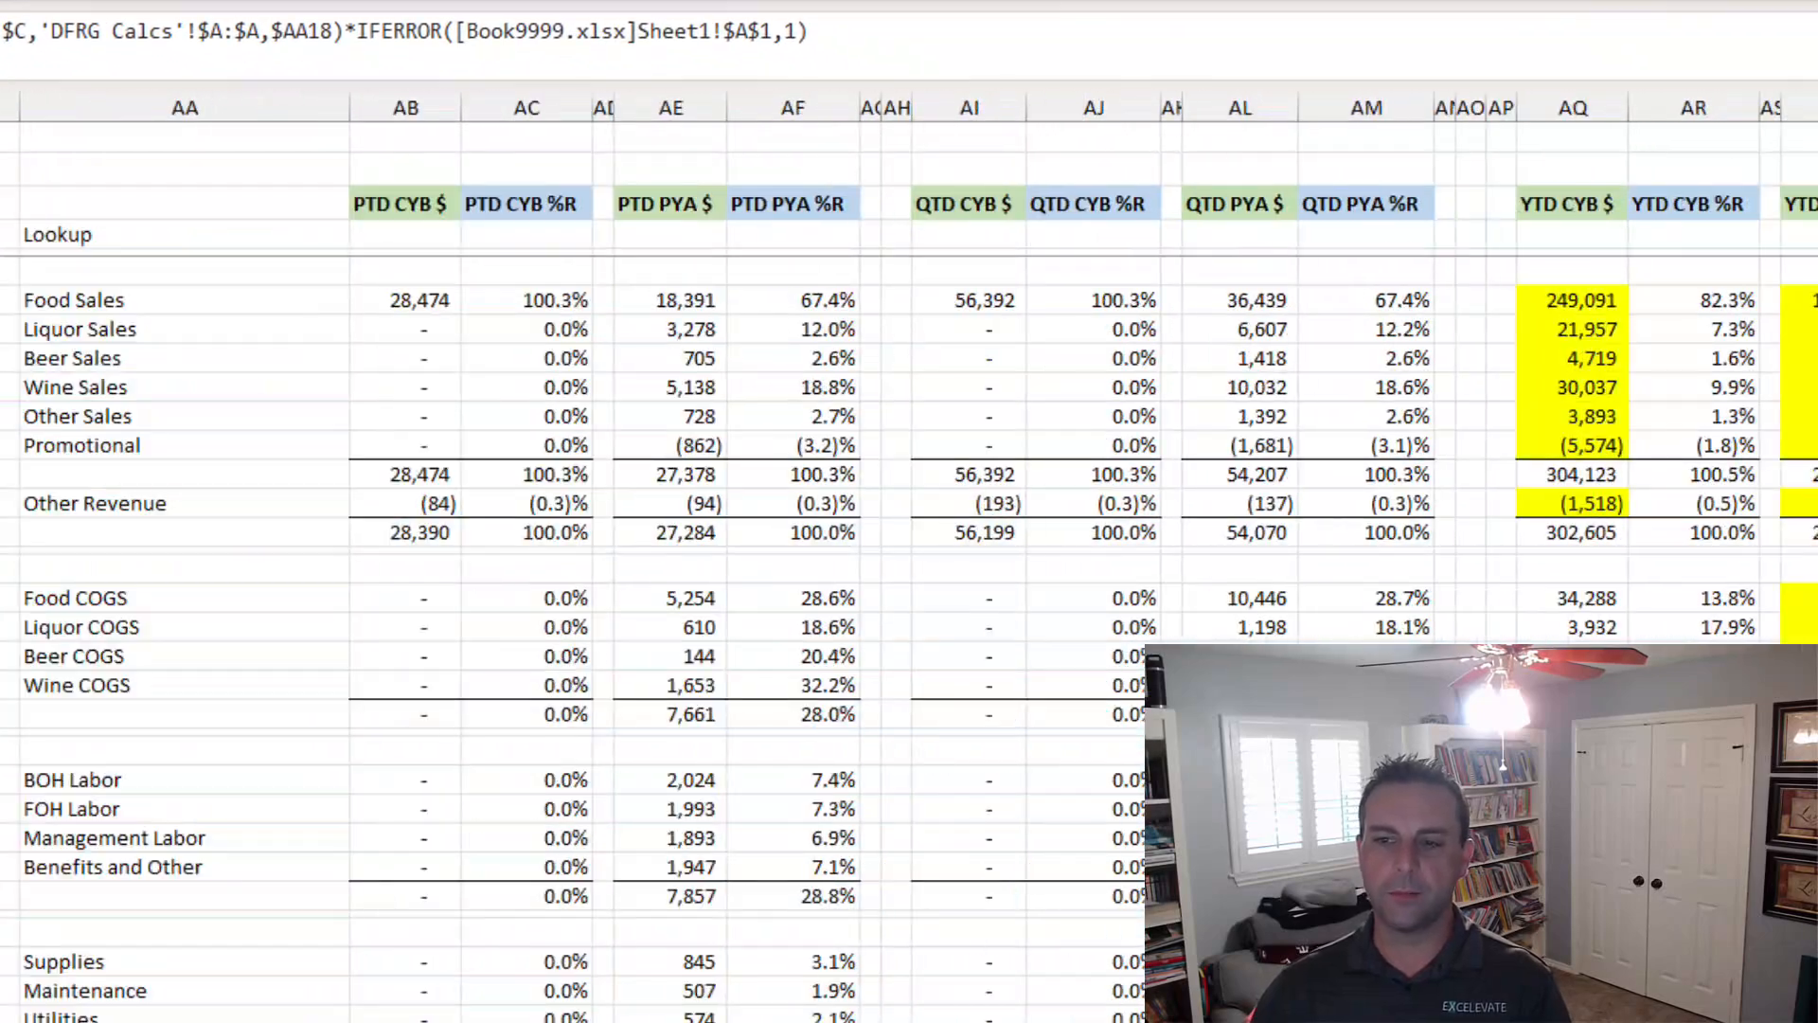
{"action": "left_click_drag", "start_coordinate": [1554, 300], "coordinate": [1558, 447]}
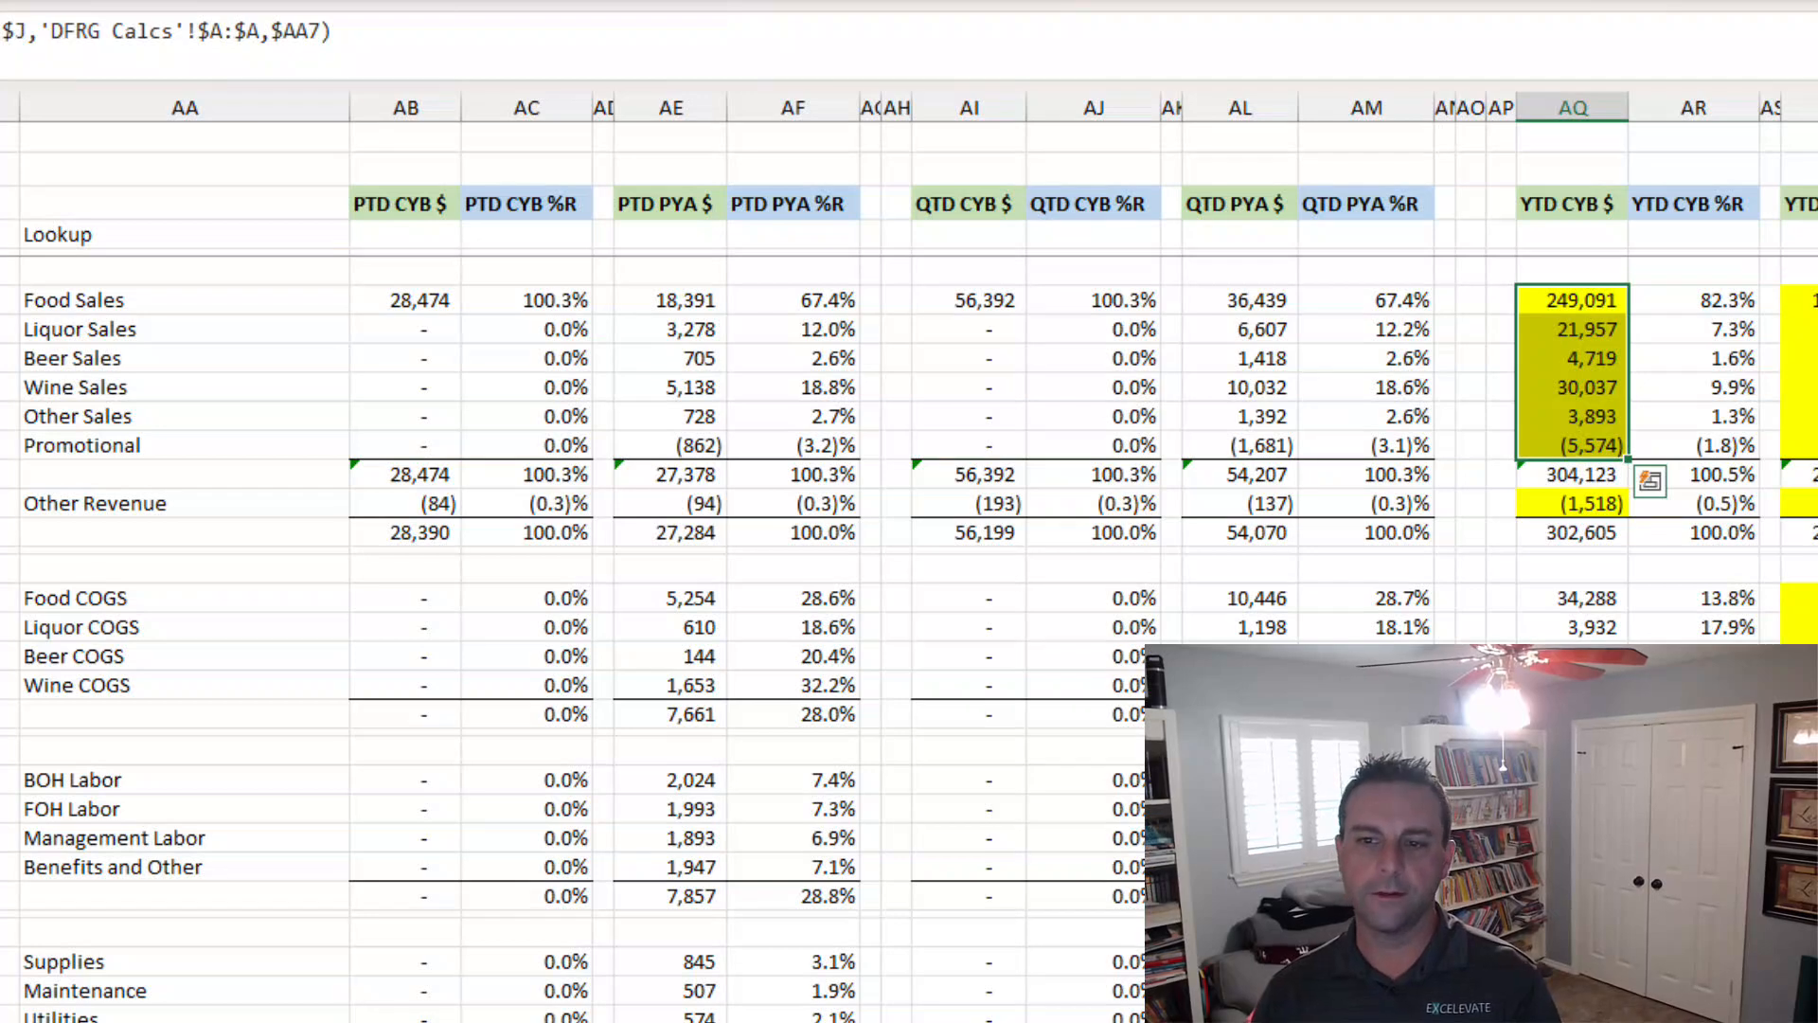
{"action": "key", "text": "ctrl+shift+f"}
{"action": "type", "text": "fv"}
{"action": "key", "text": "BackSpace"}
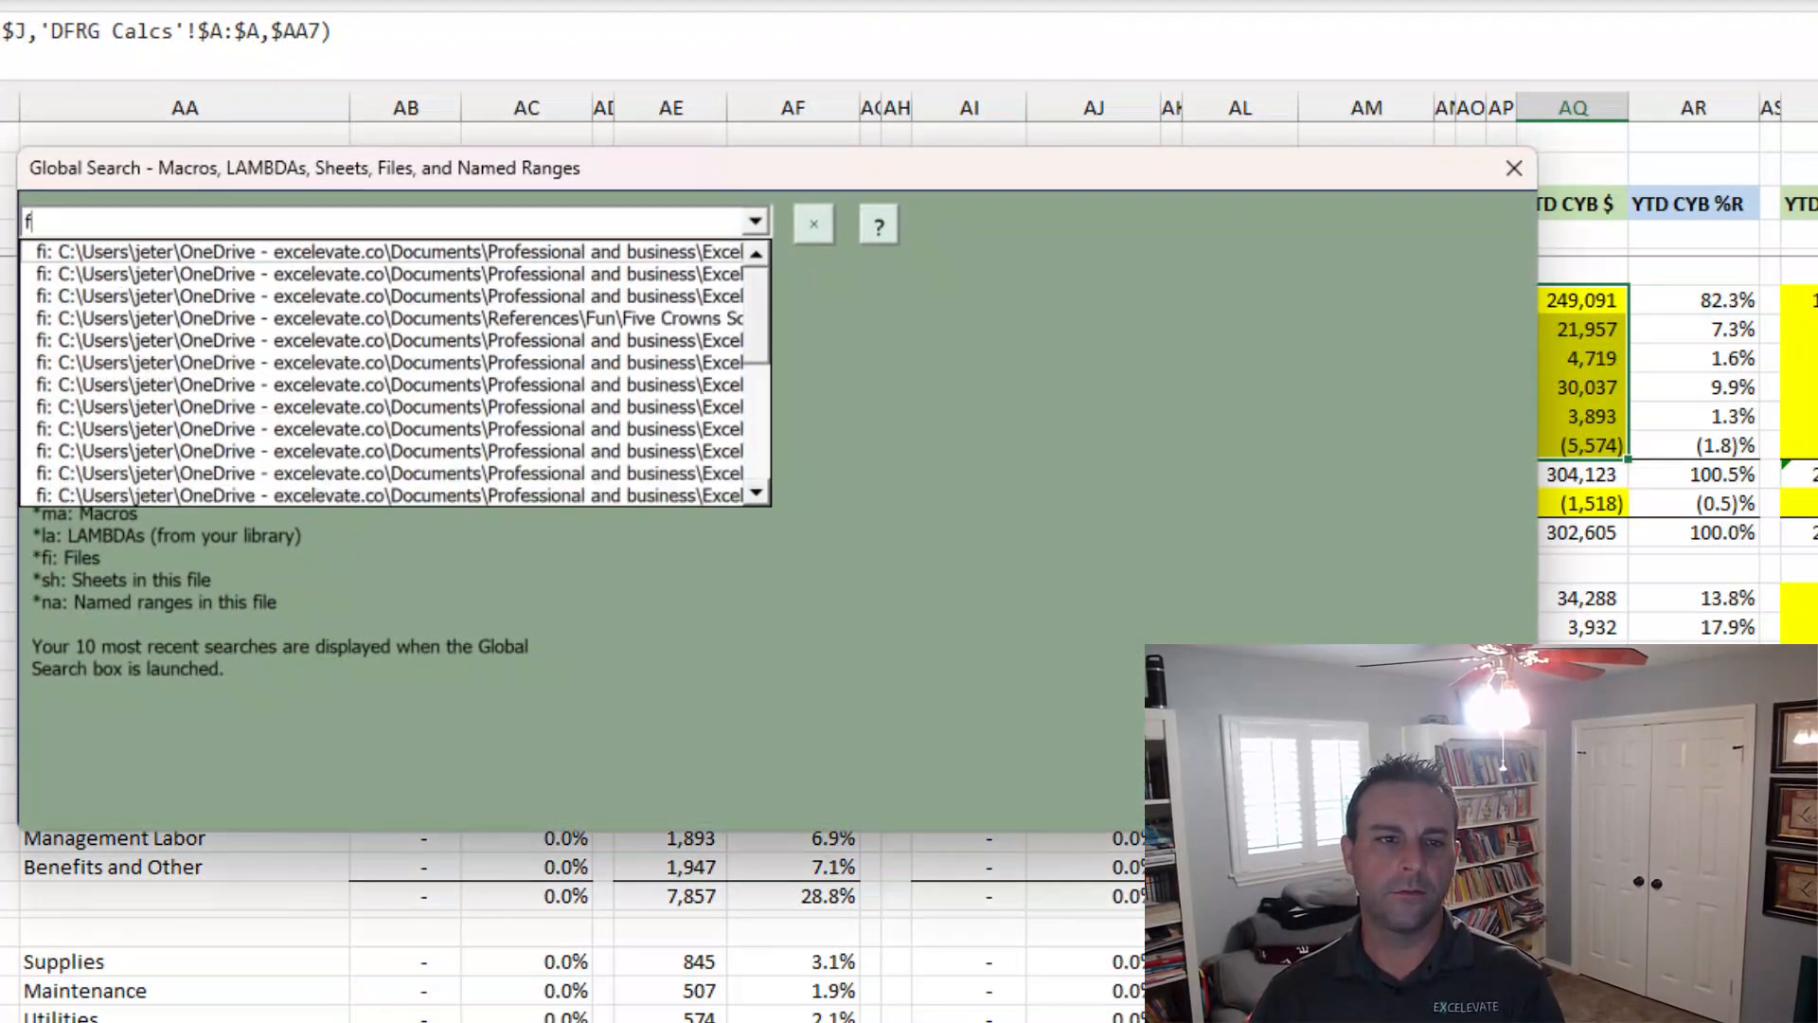
{"action": "key", "text": "BackSpace"}
{"action": "type", "text": "suff"}
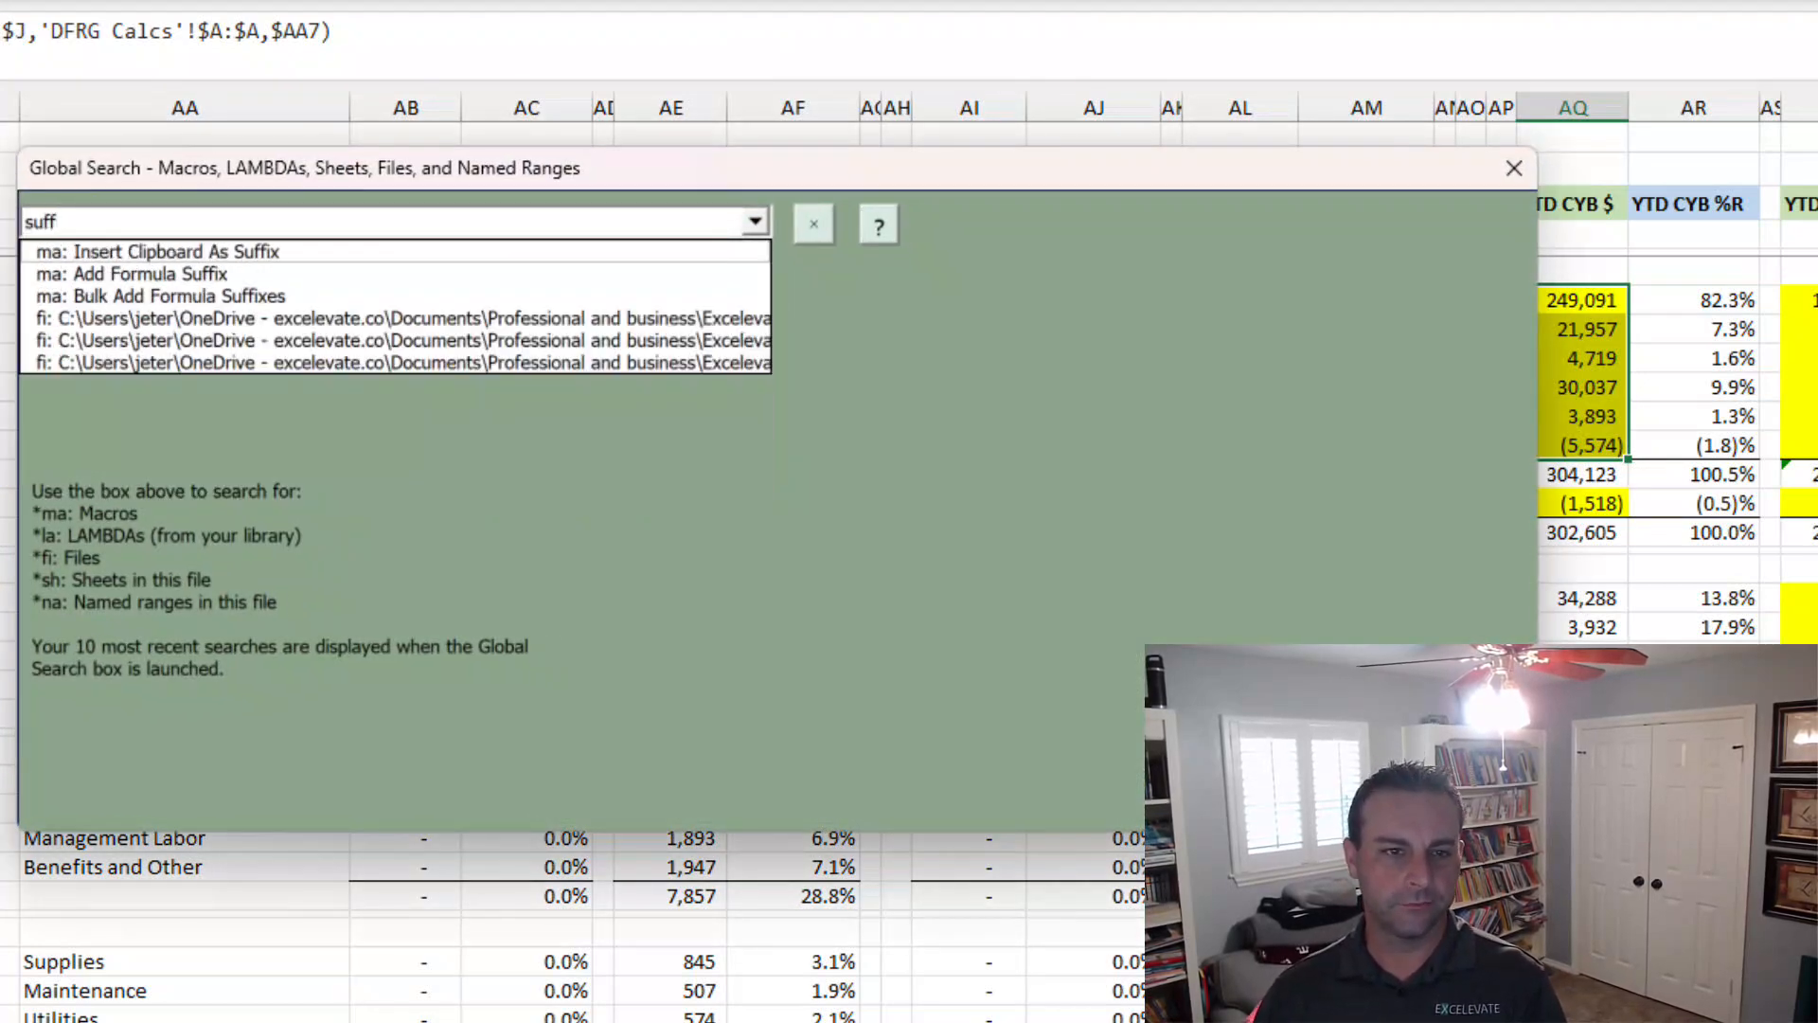
{"action": "key", "text": "Down"}
{"action": "key", "text": "Down"}
{"action": "key", "text": "Return"}
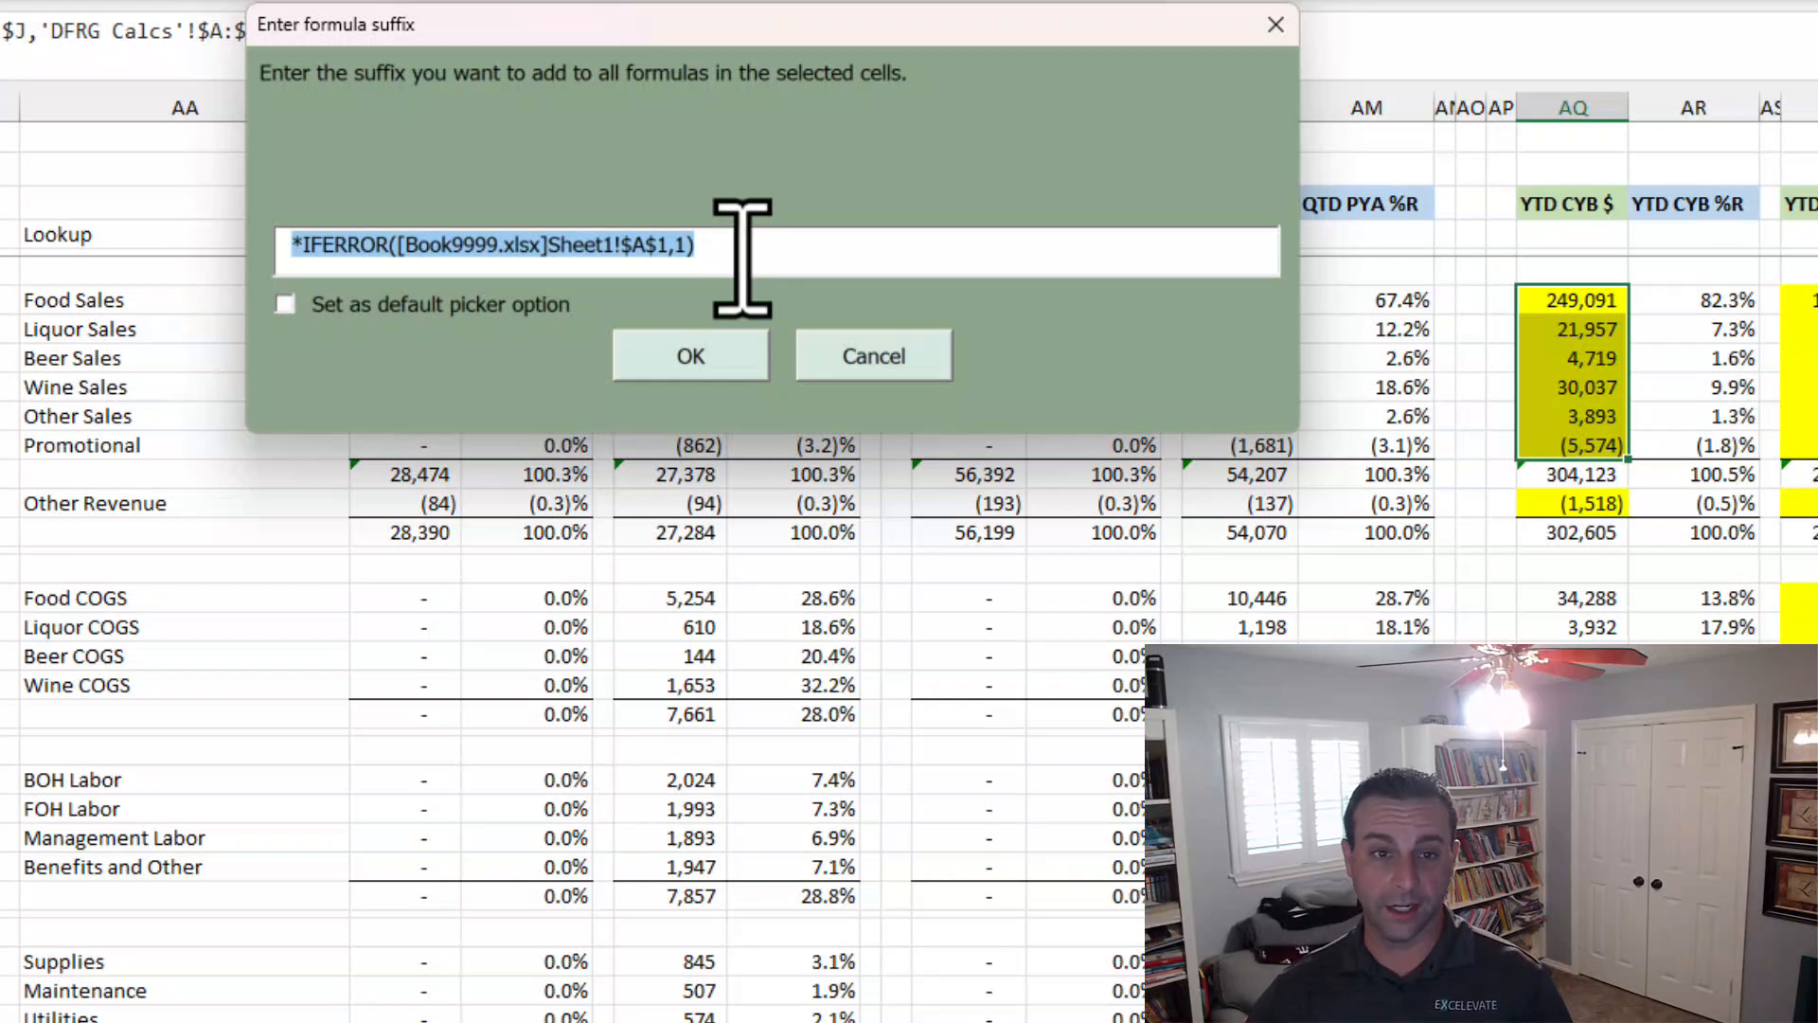
{"action": "left_click", "coordinate": [690, 356]}
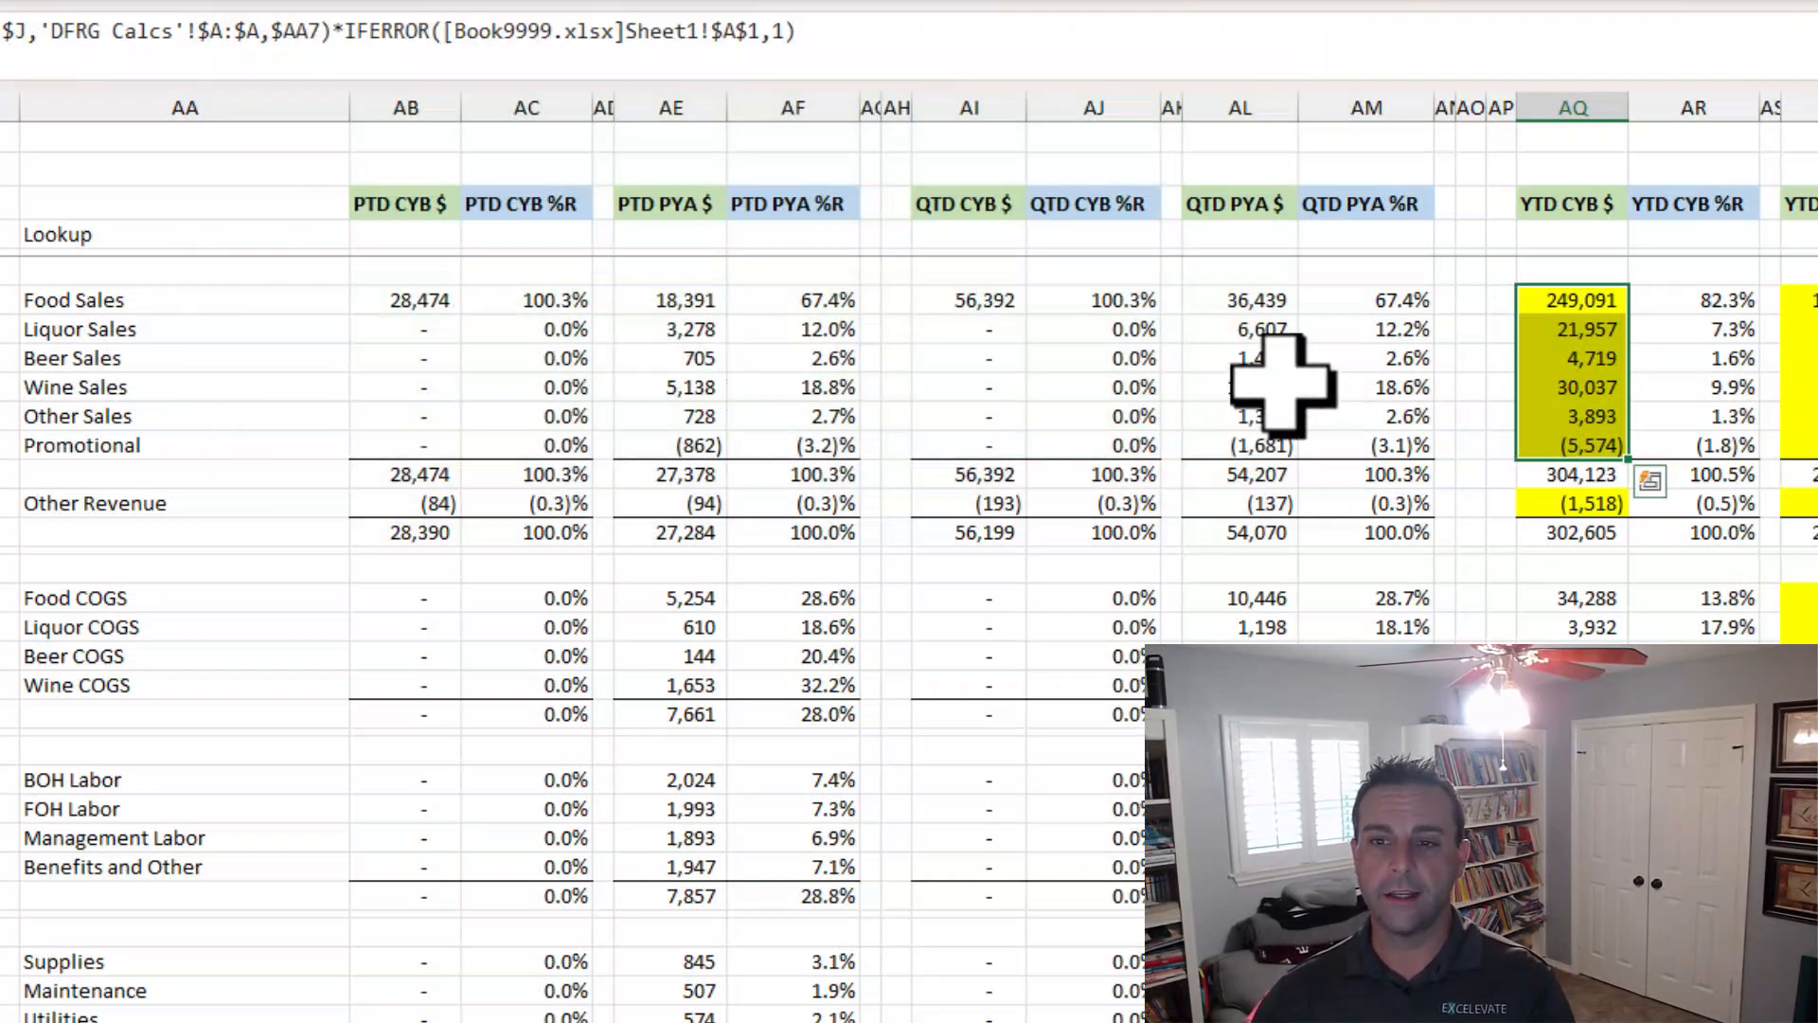
{"action": "left_click", "coordinate": [1572, 443]}
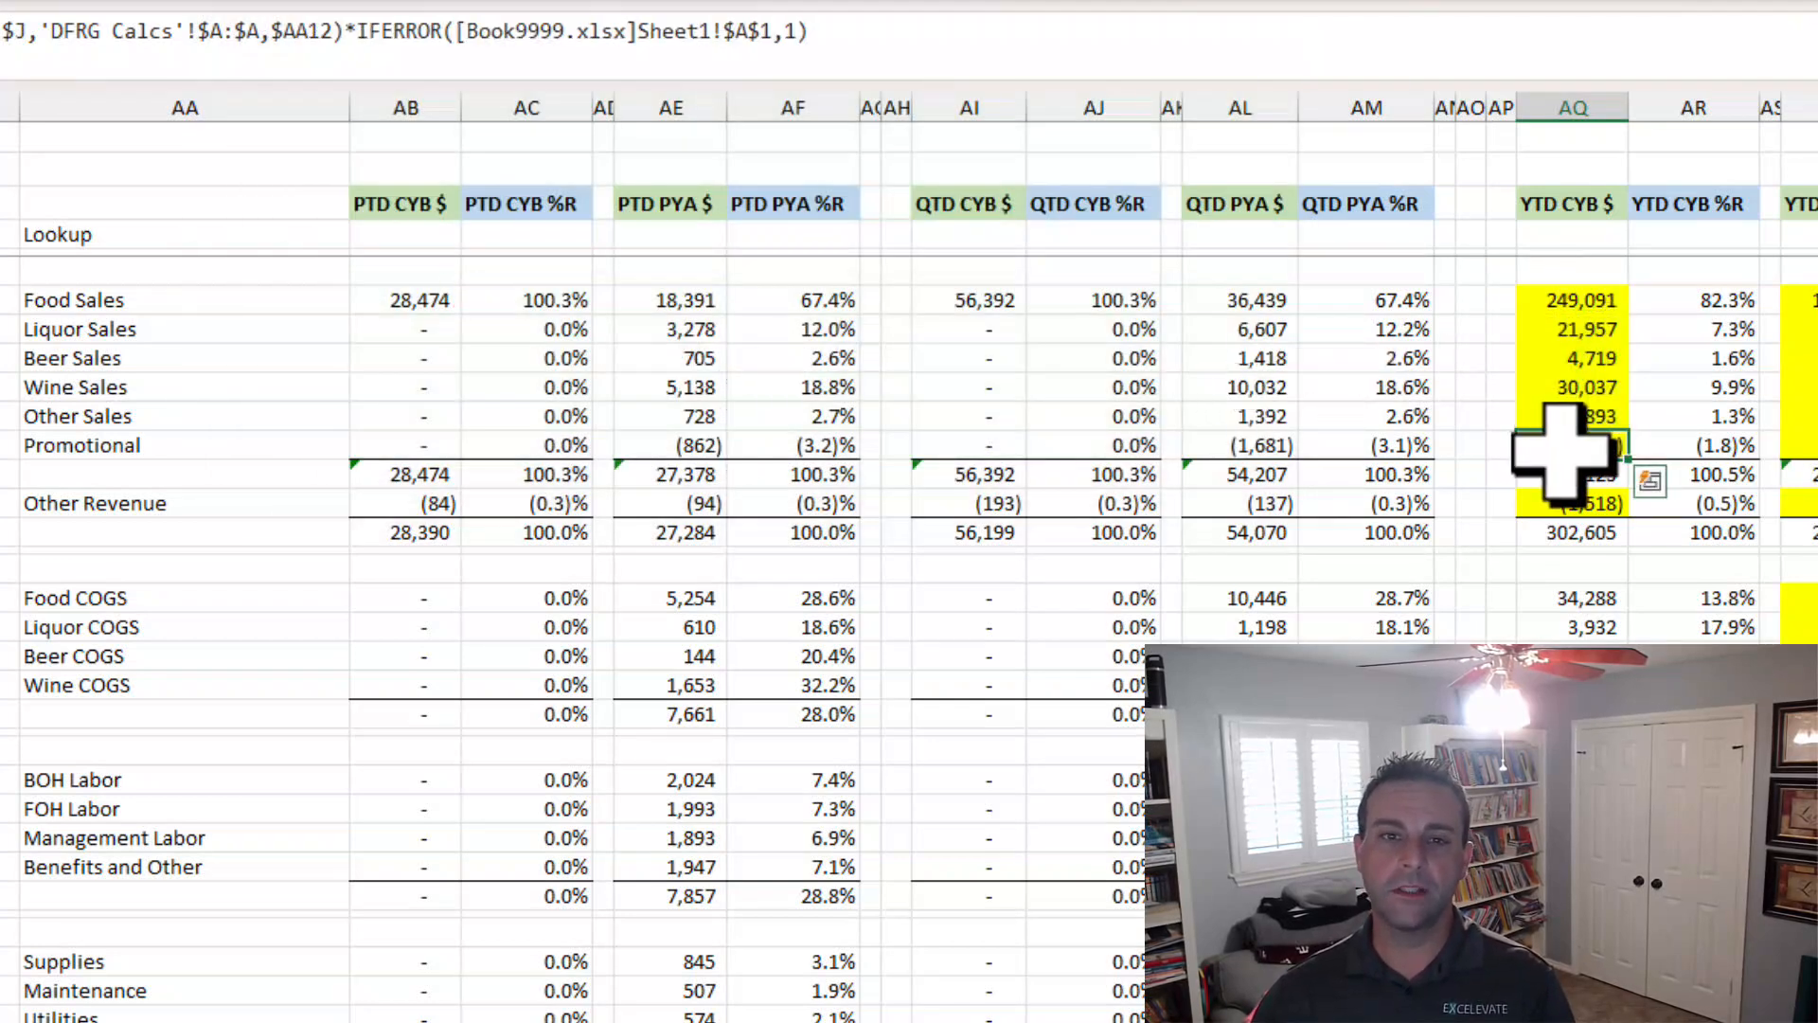
Apply the same formula suffix to the YTD CYB $ Other Revenue cell.
{"action": "left_click", "coordinate": [1584, 507]}
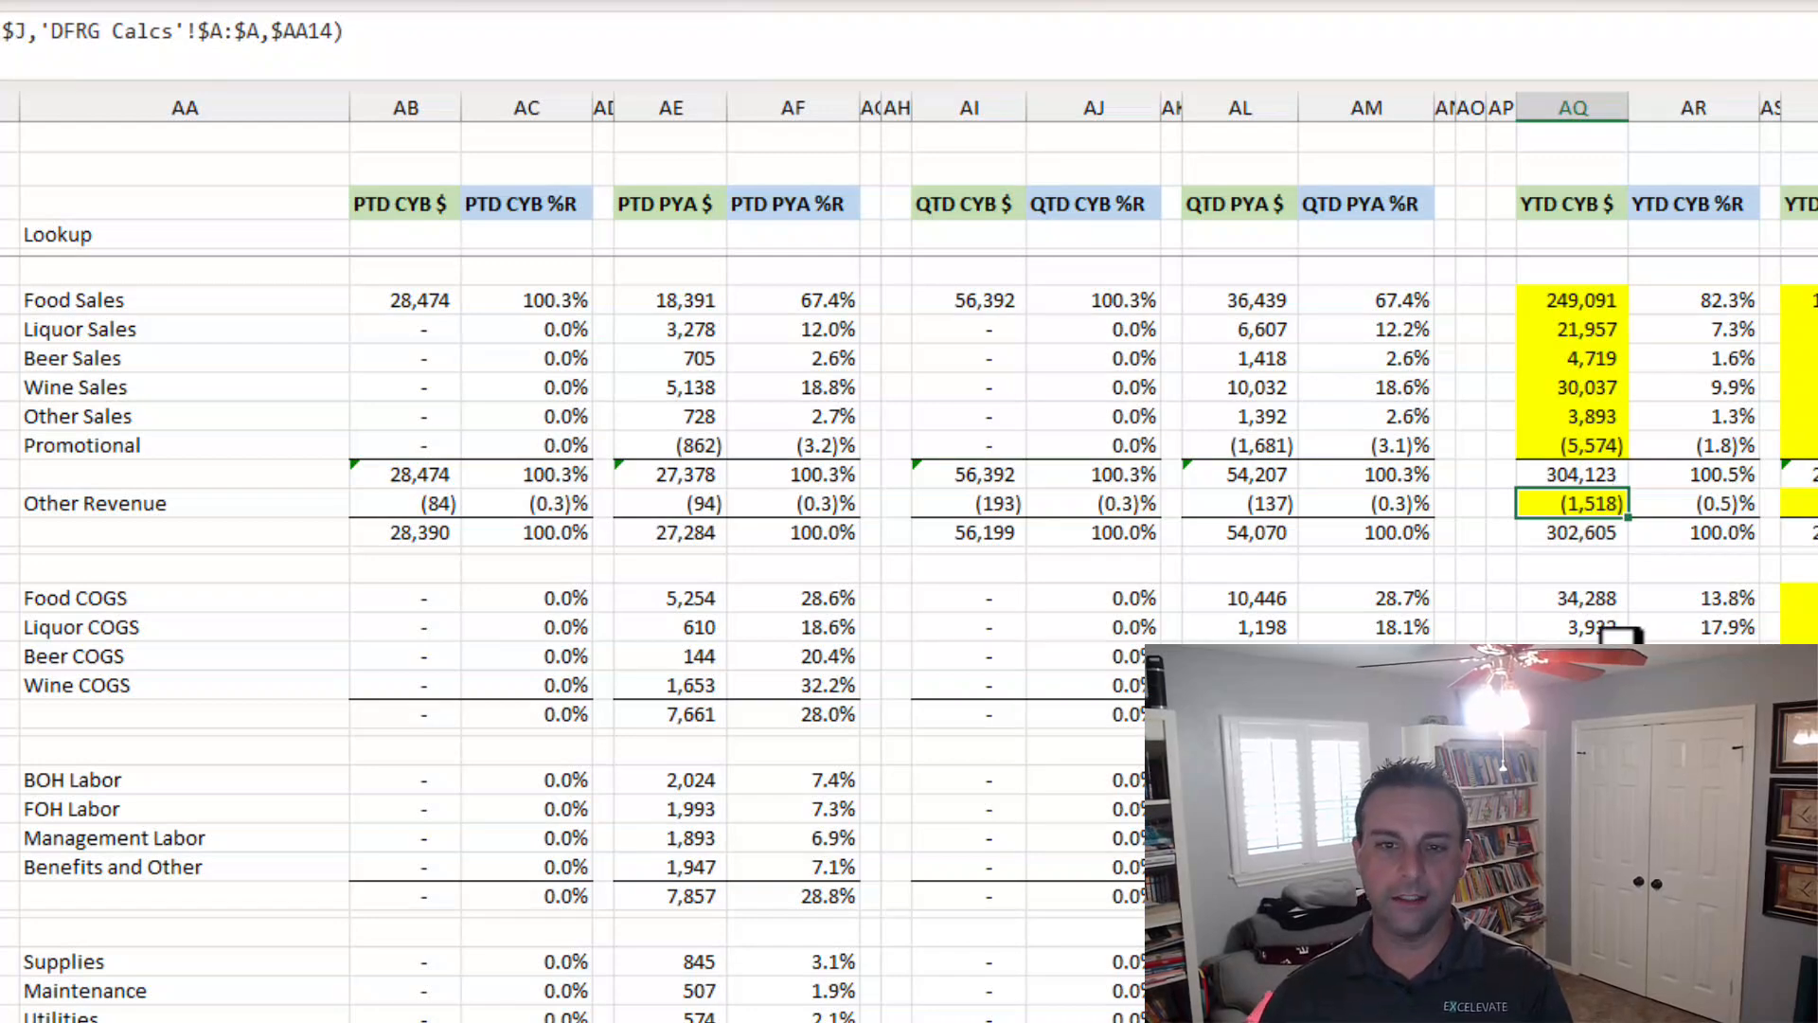
{"action": "key", "text": "ctrl+shift+g"}
{"action": "key", "text": "Down"}
{"action": "key", "text": "Return"}
{"action": "key", "text": "Return"}
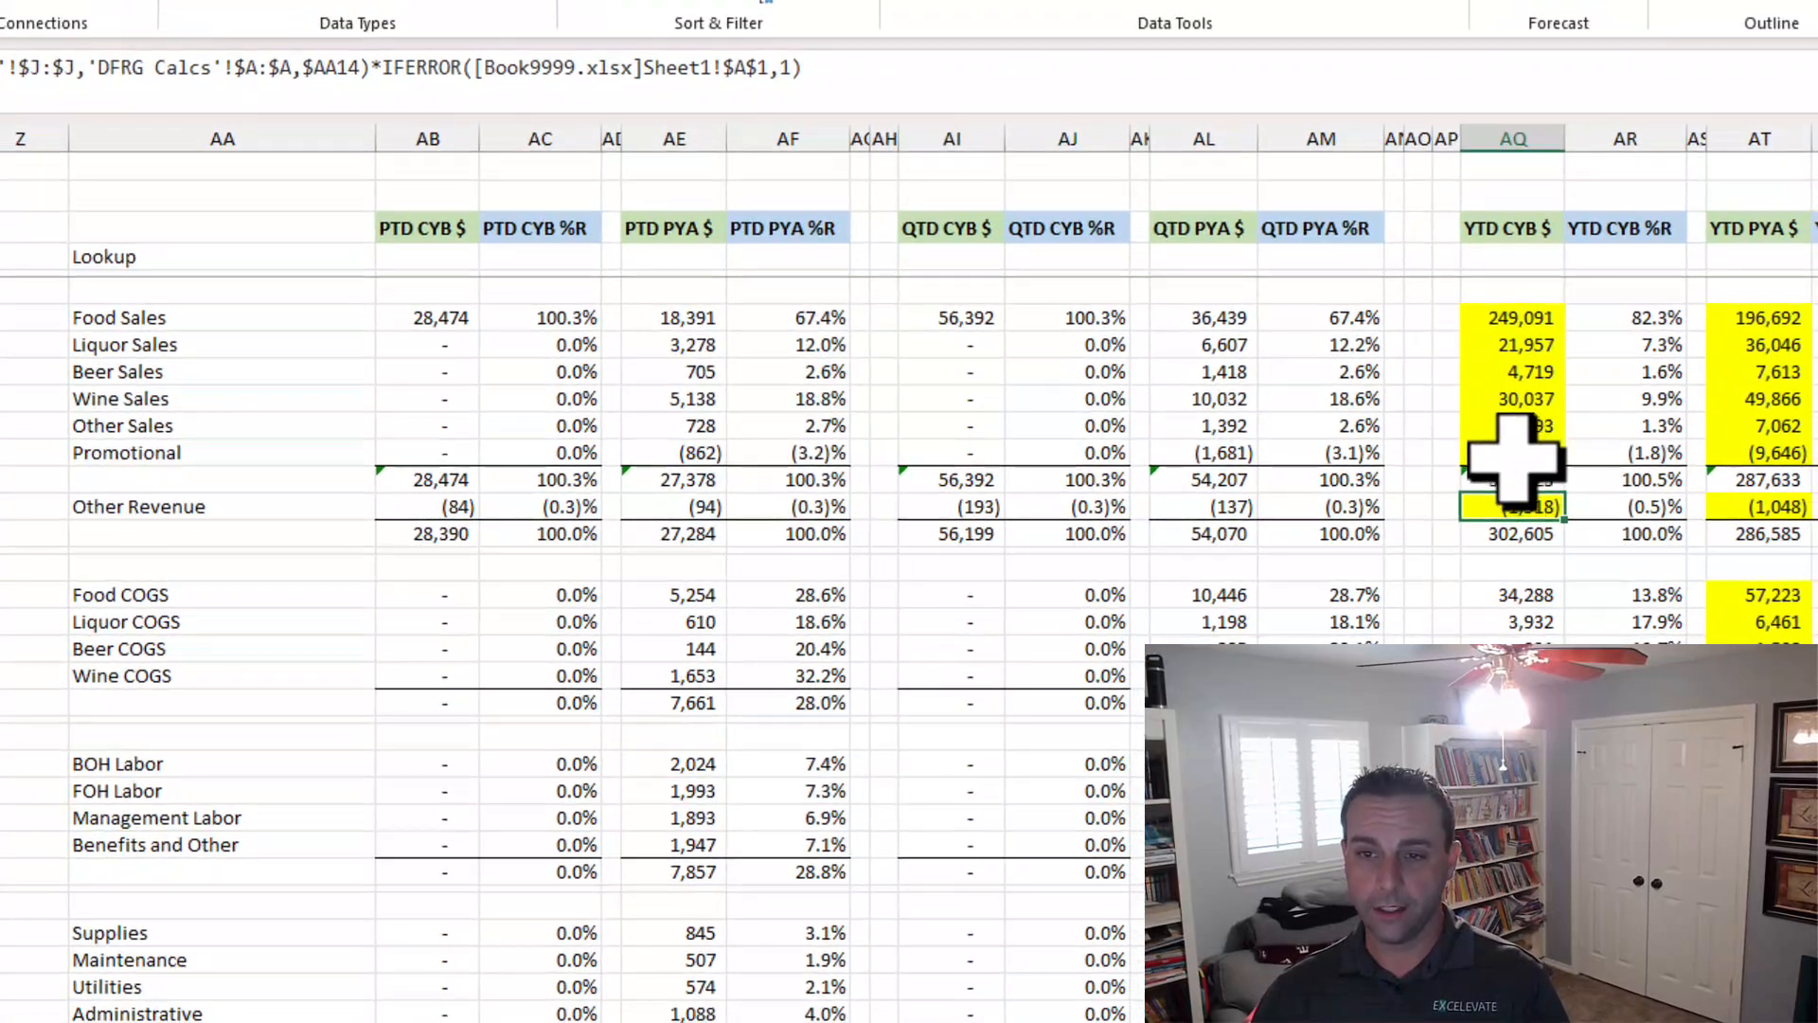
Clear the yellow highlight from the updated YTD CYB $ cells.
{"action": "left_click_drag", "start_coordinate": [1572, 445], "coordinate": [1504, 331], "text": "ctrl"}
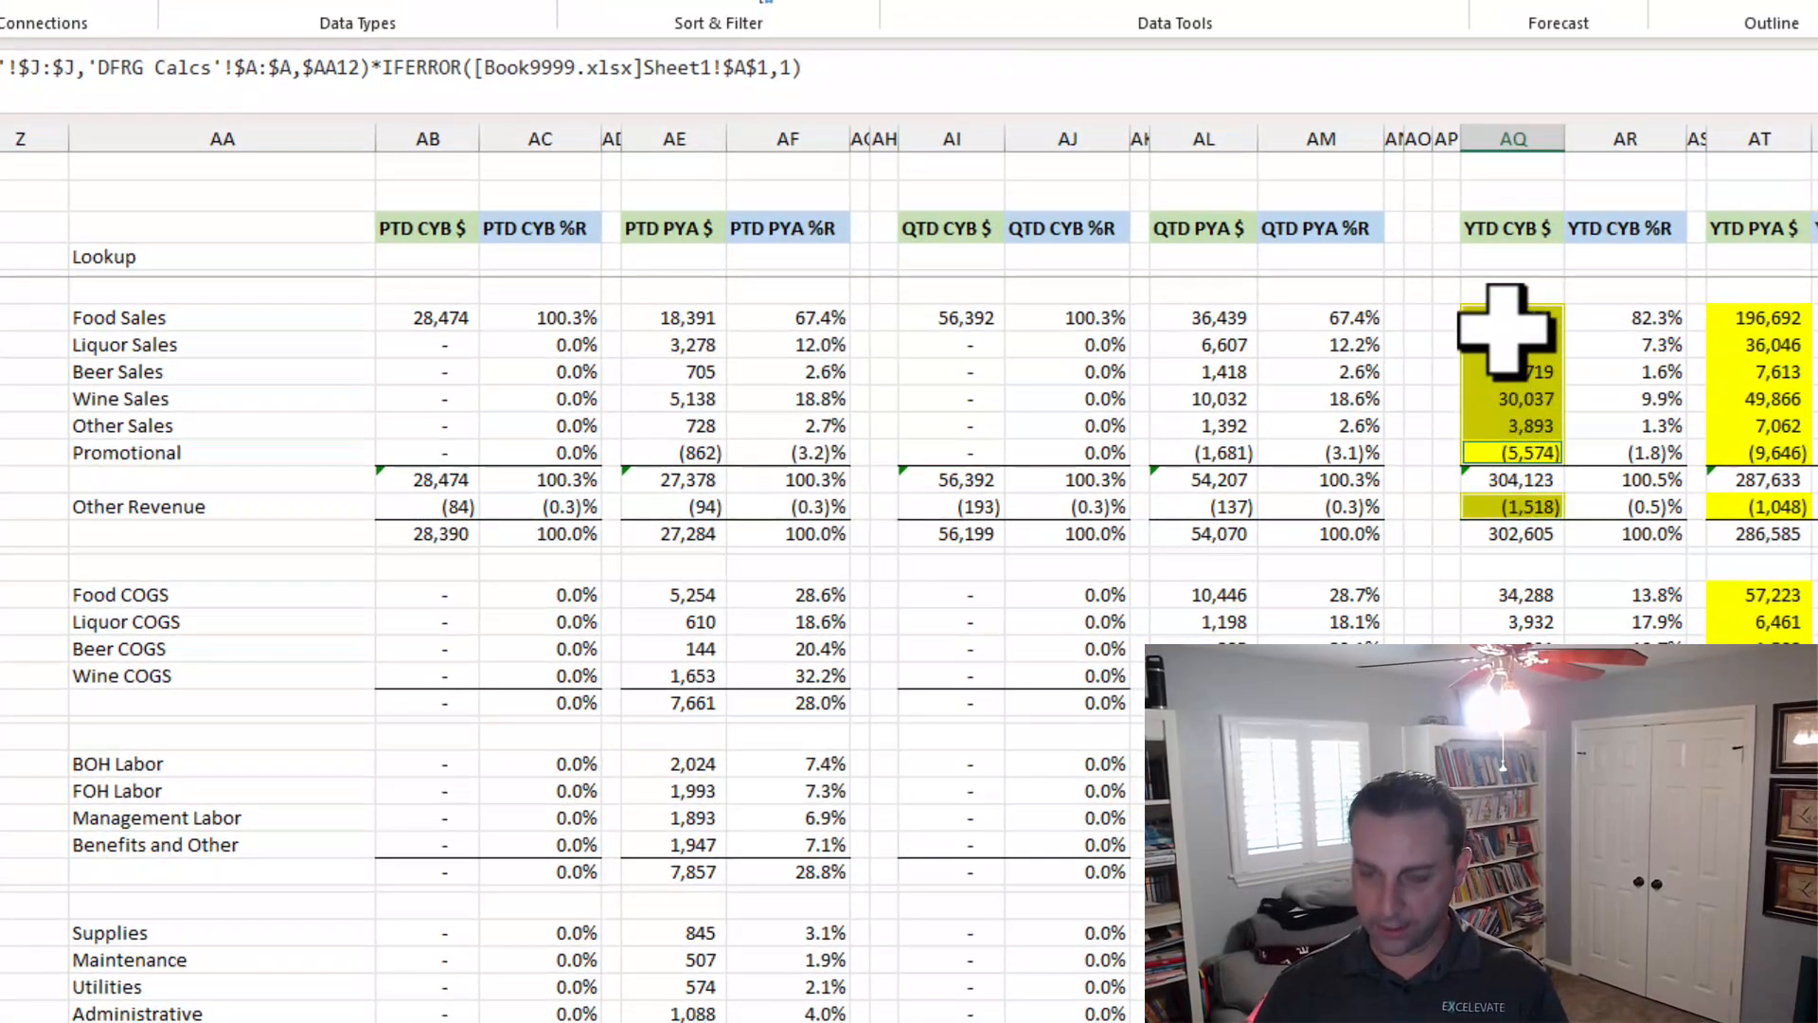
{"action": "key", "text": "ctrl+shift+k"}
{"action": "key", "text": "ctrl+shift+k"}
{"action": "key", "text": "ctrl+shift+k"}
{"action": "key", "text": "ctrl+shift+k"}
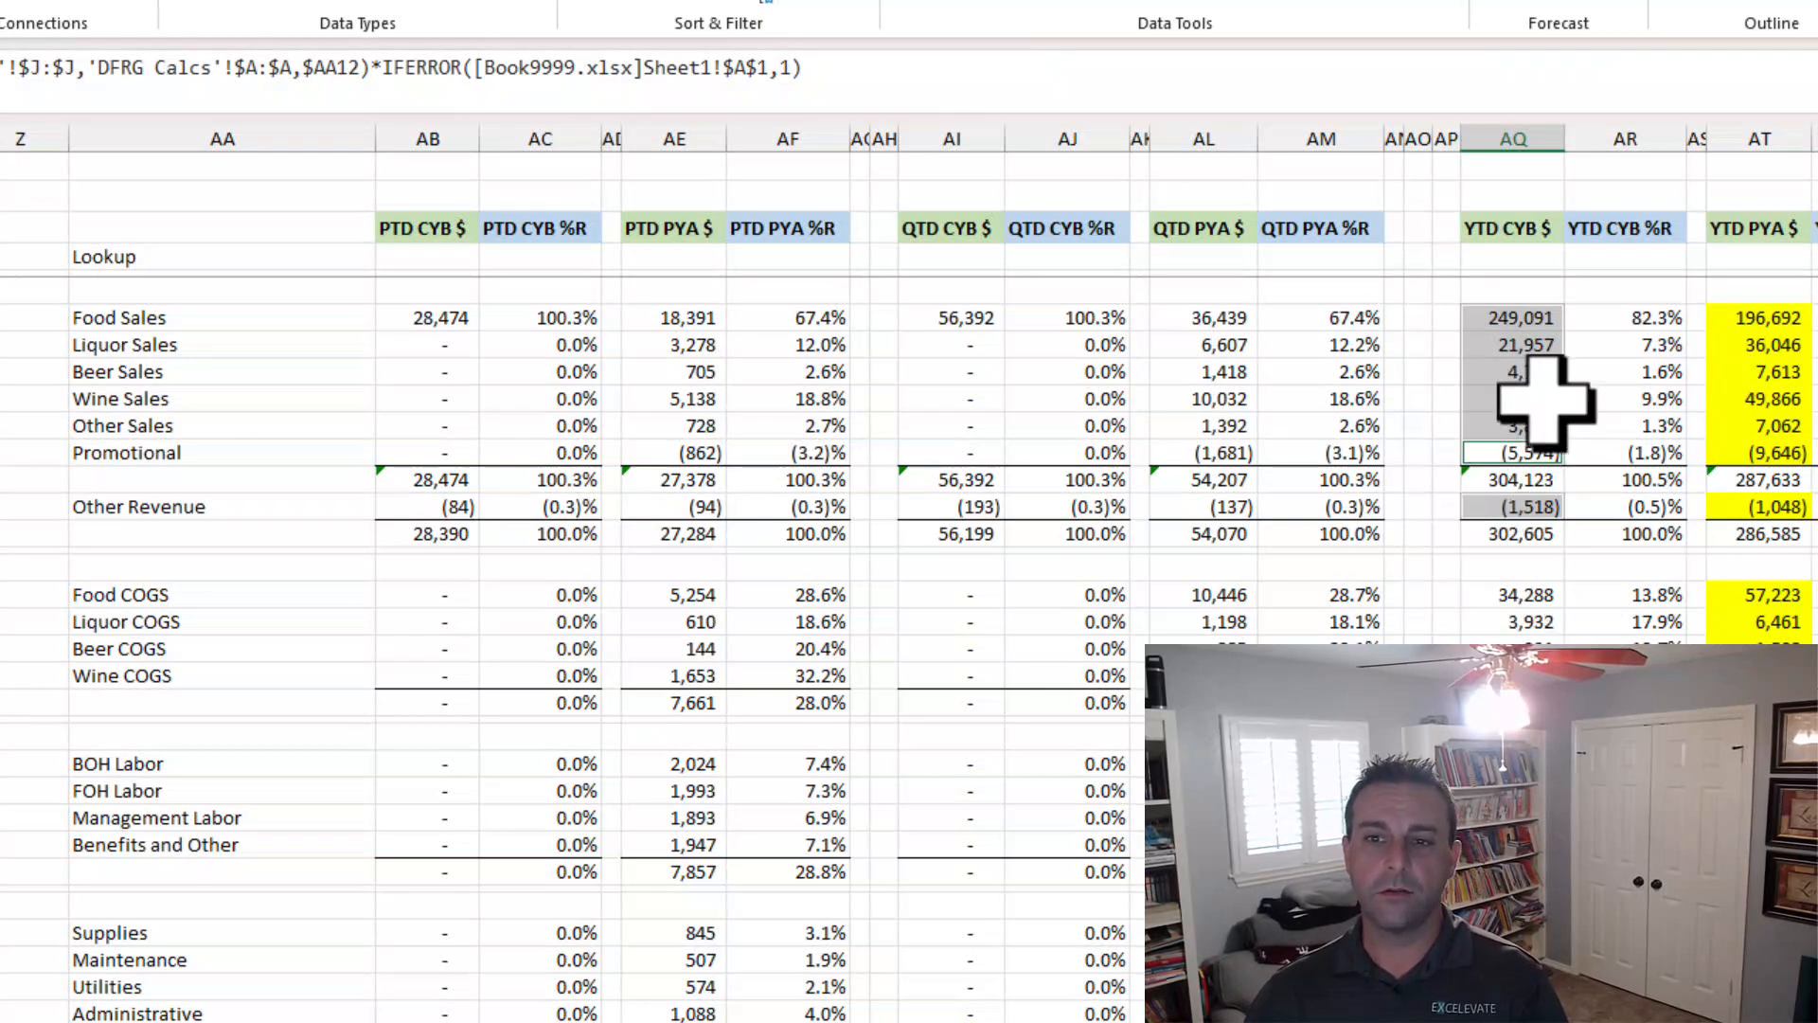
{"action": "left_click", "coordinate": [1520, 374]}
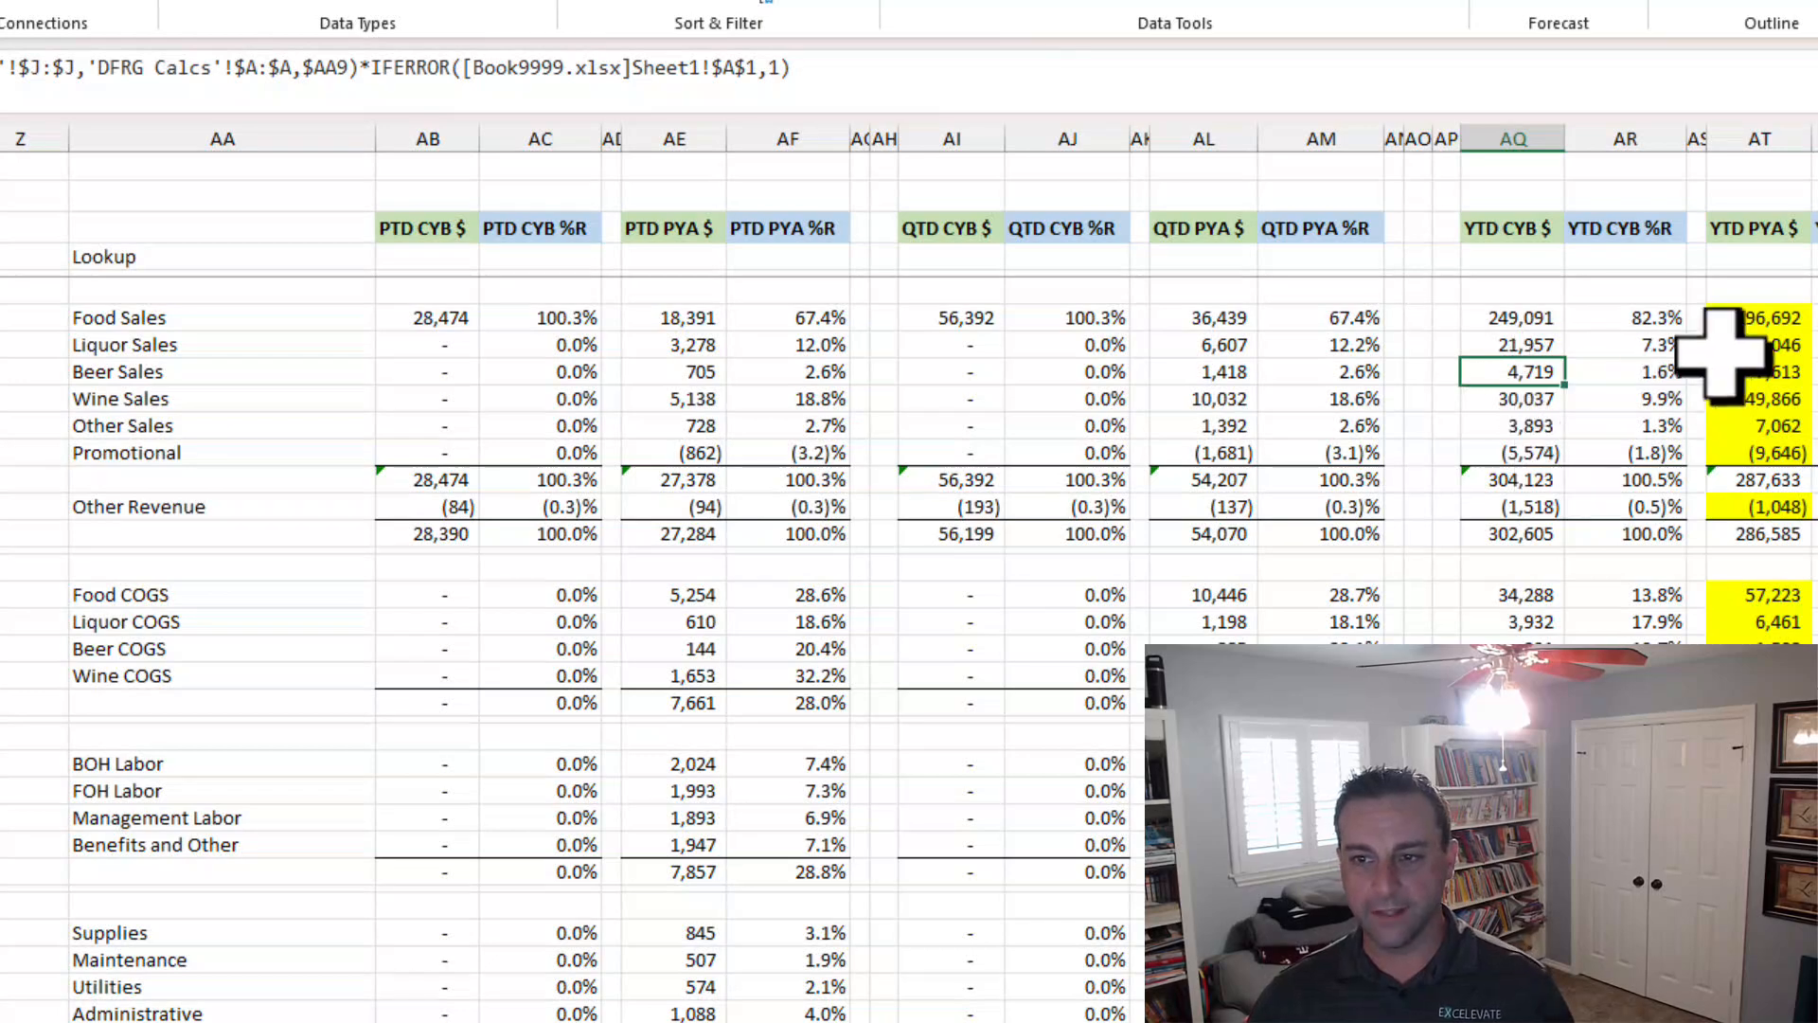
Run the Bulk Add Formula Suffixes macro to create its setup sheet.
{"action": "left_click", "coordinate": [1760, 318]}
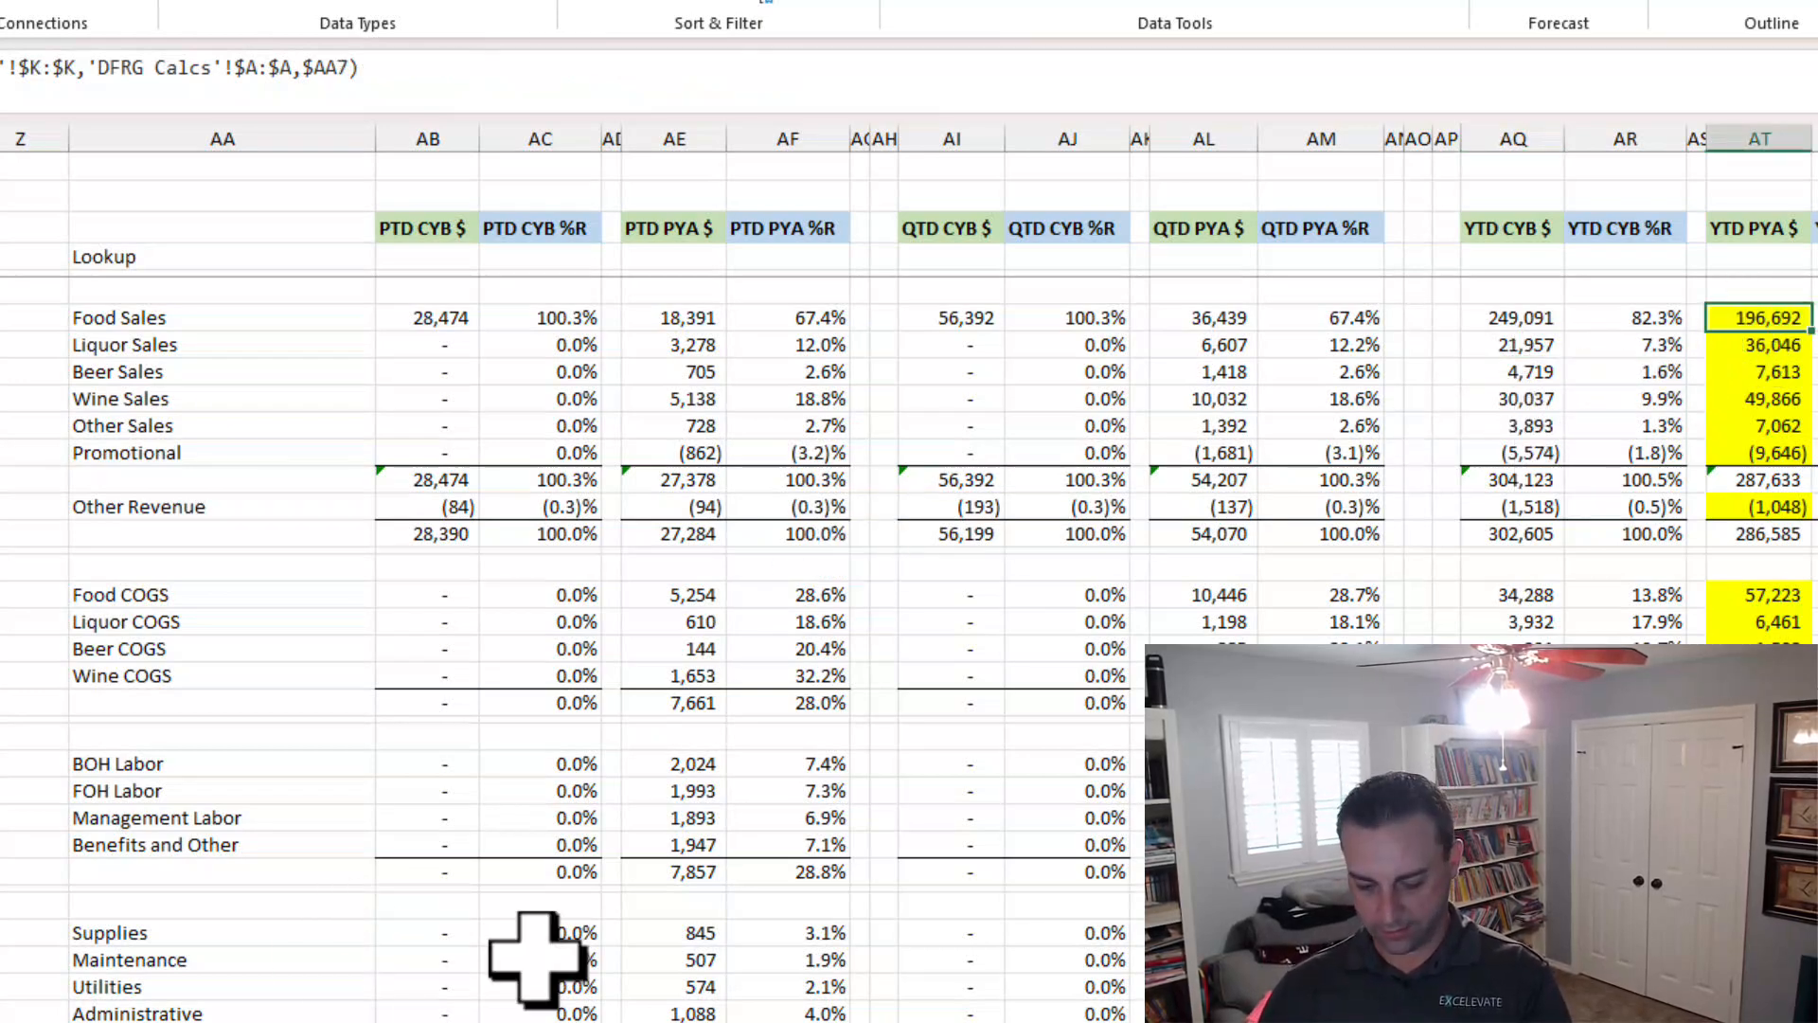
{"action": "key", "text": "ctrl+shift+f"}
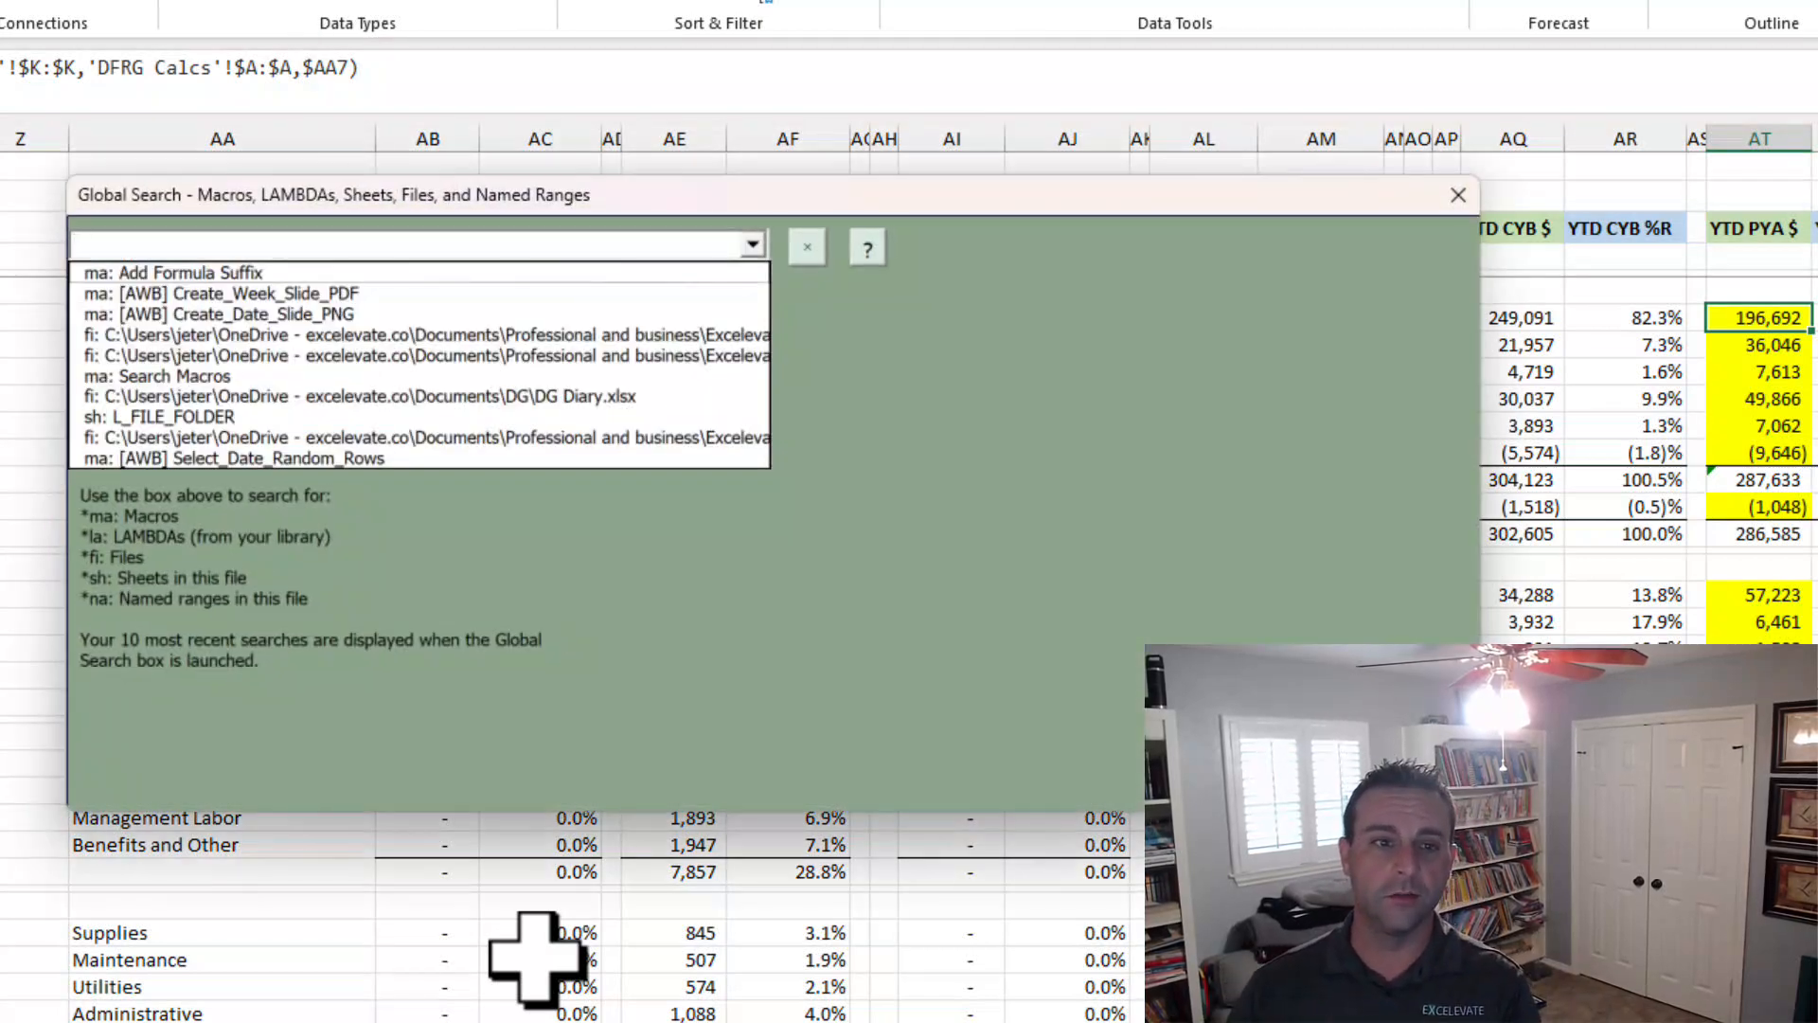
{"action": "type", "text": "suff"}
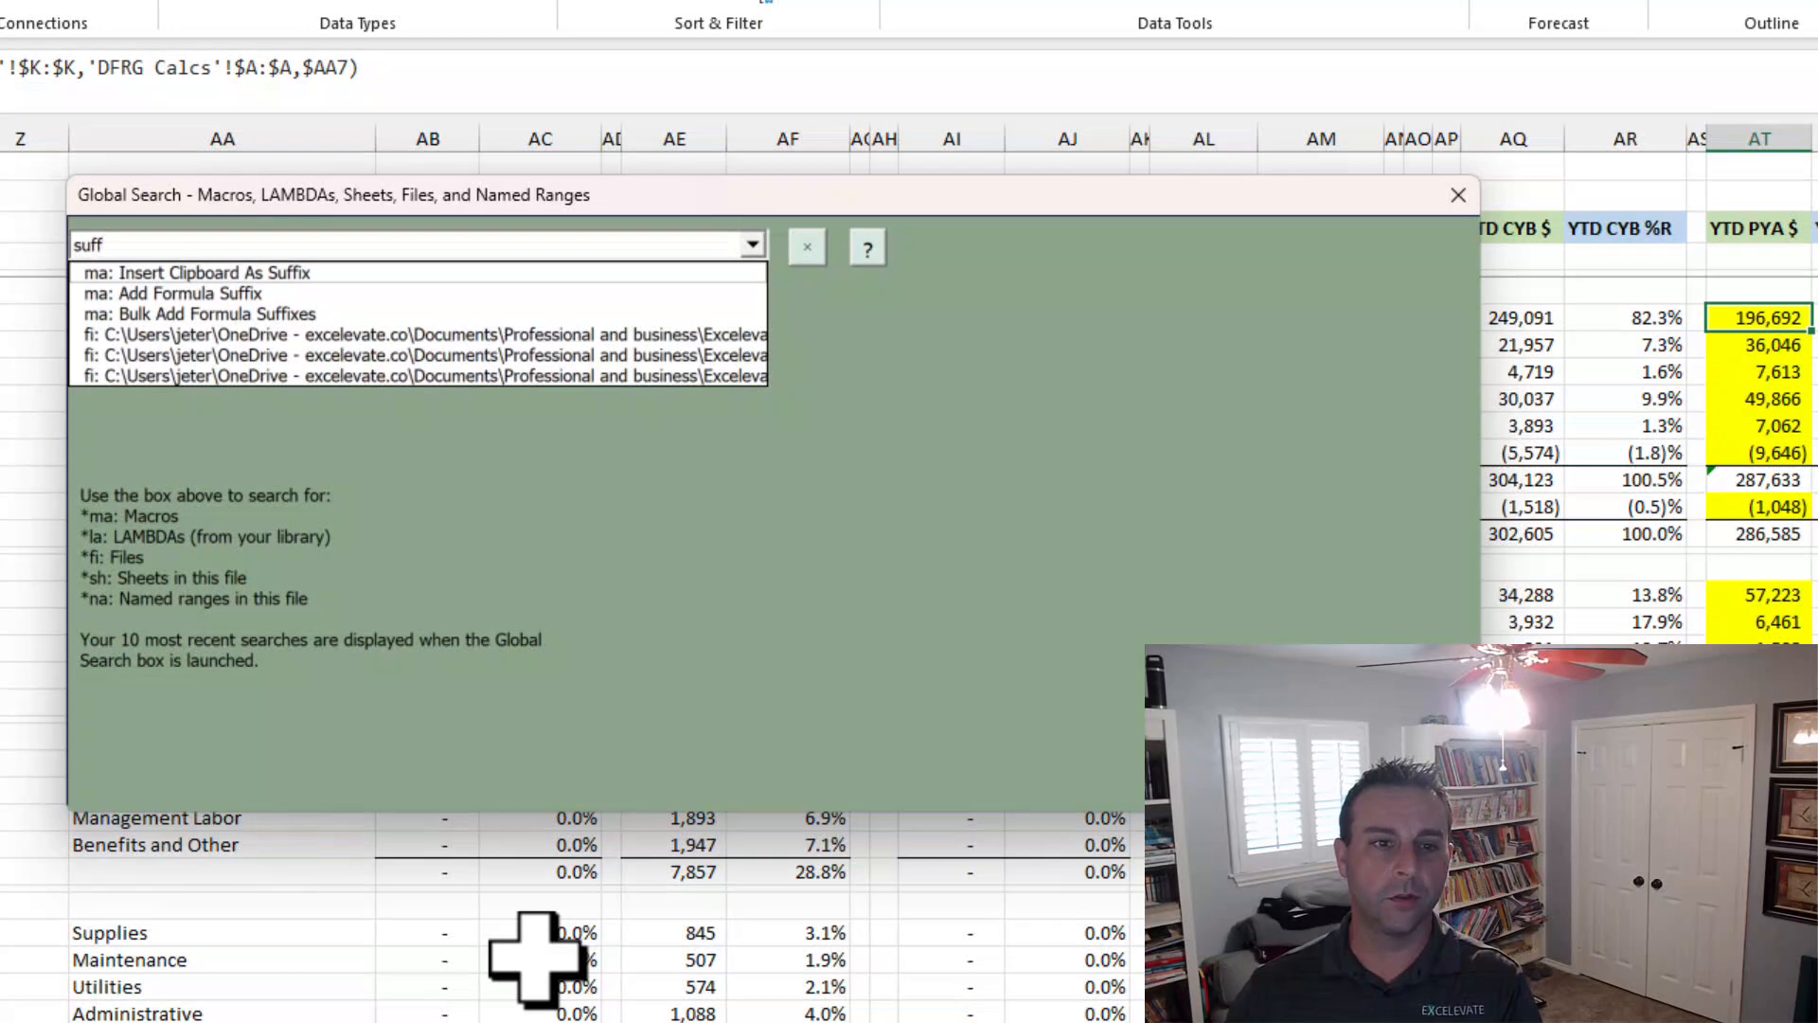
{"action": "key", "text": "Down"}
{"action": "key", "text": "Down"}
{"action": "key", "text": "Down"}
{"action": "key", "text": "Return"}
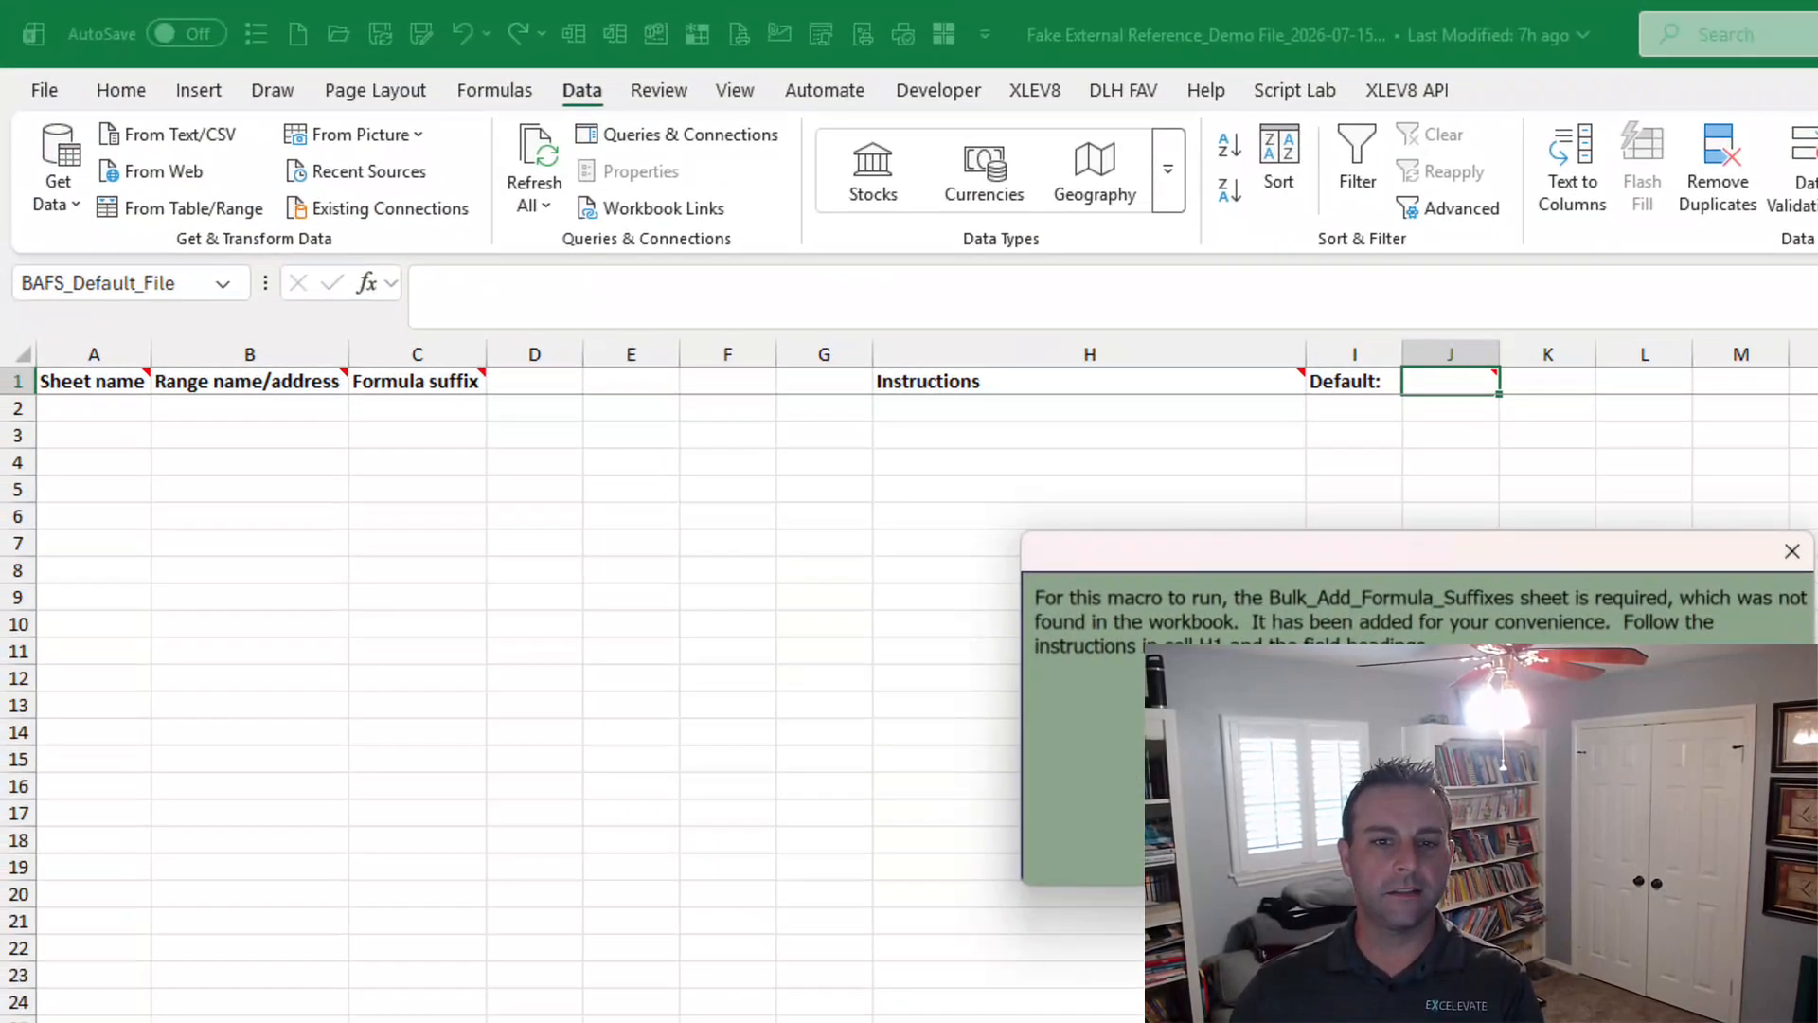
{"action": "key", "text": "Return"}
Copy the prepared list of Summary sheet ranges and formula suffixes into the Bulk_Add_Formula_Suffixes sheet.
{"action": "key", "text": "ctrl"}
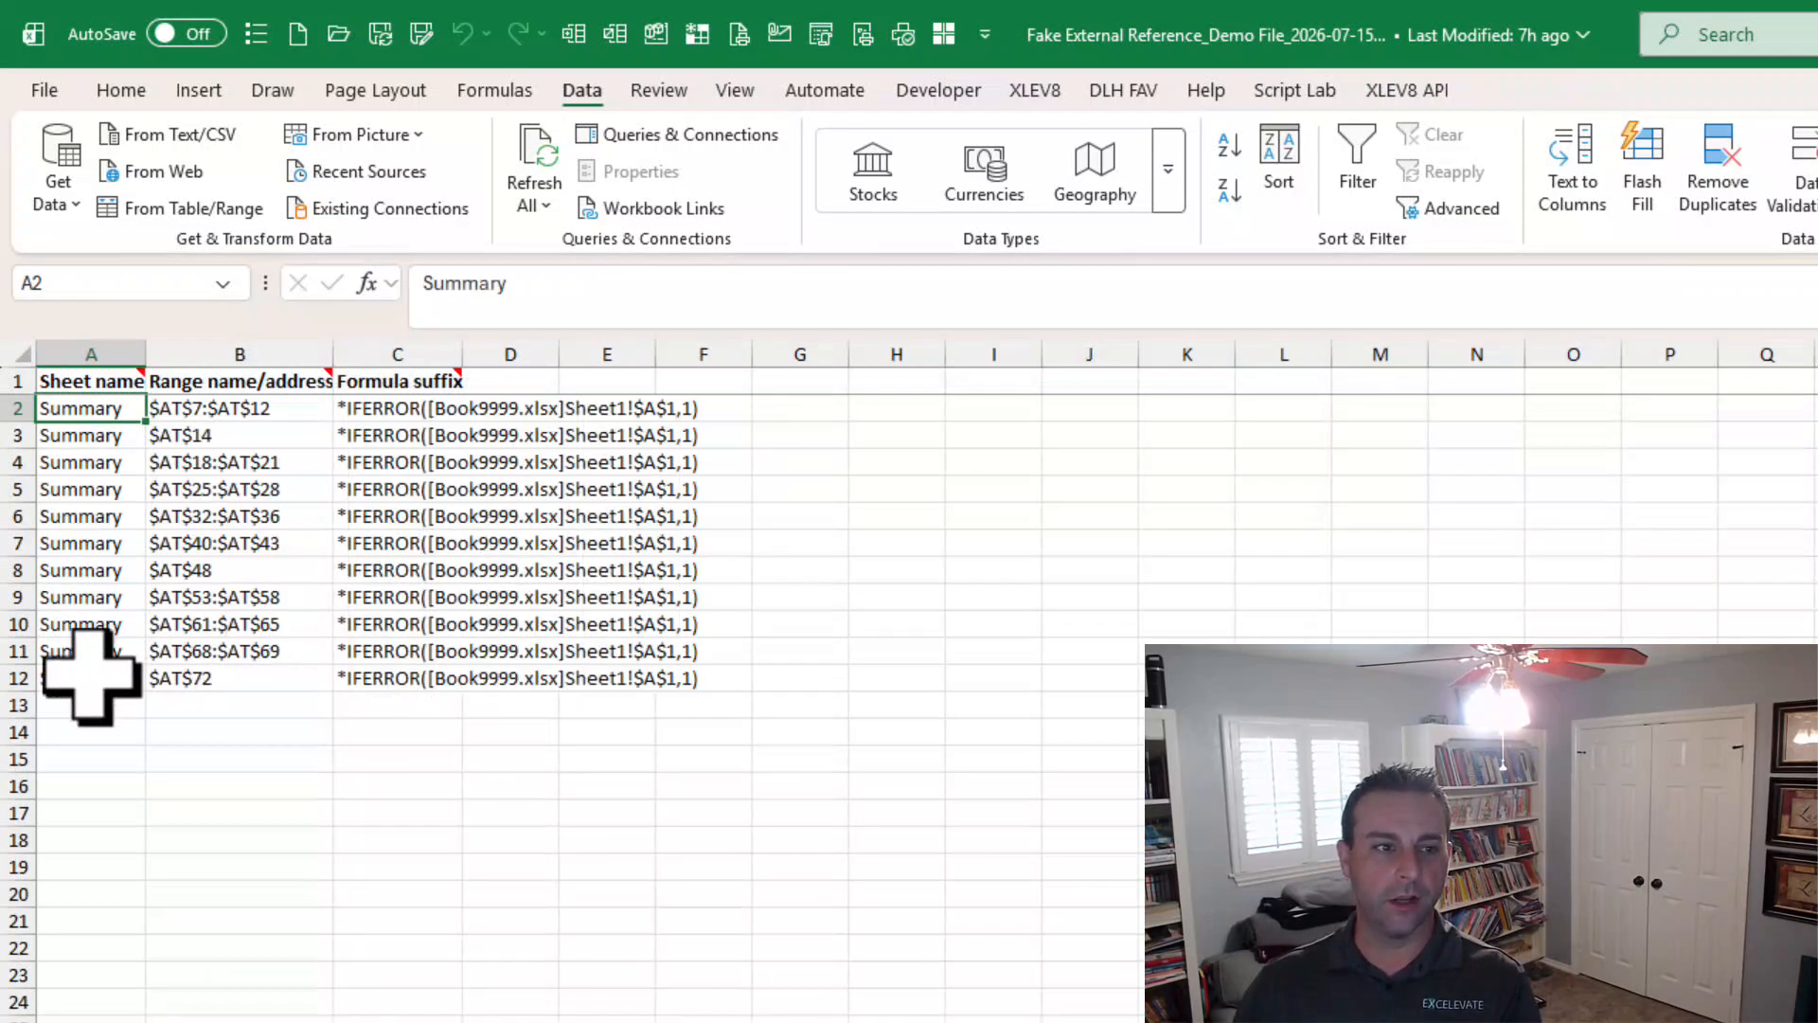
{"action": "left_click_drag", "start_coordinate": [94, 669], "coordinate": [394, 407]}
{"action": "key", "text": "ctrl+c"}
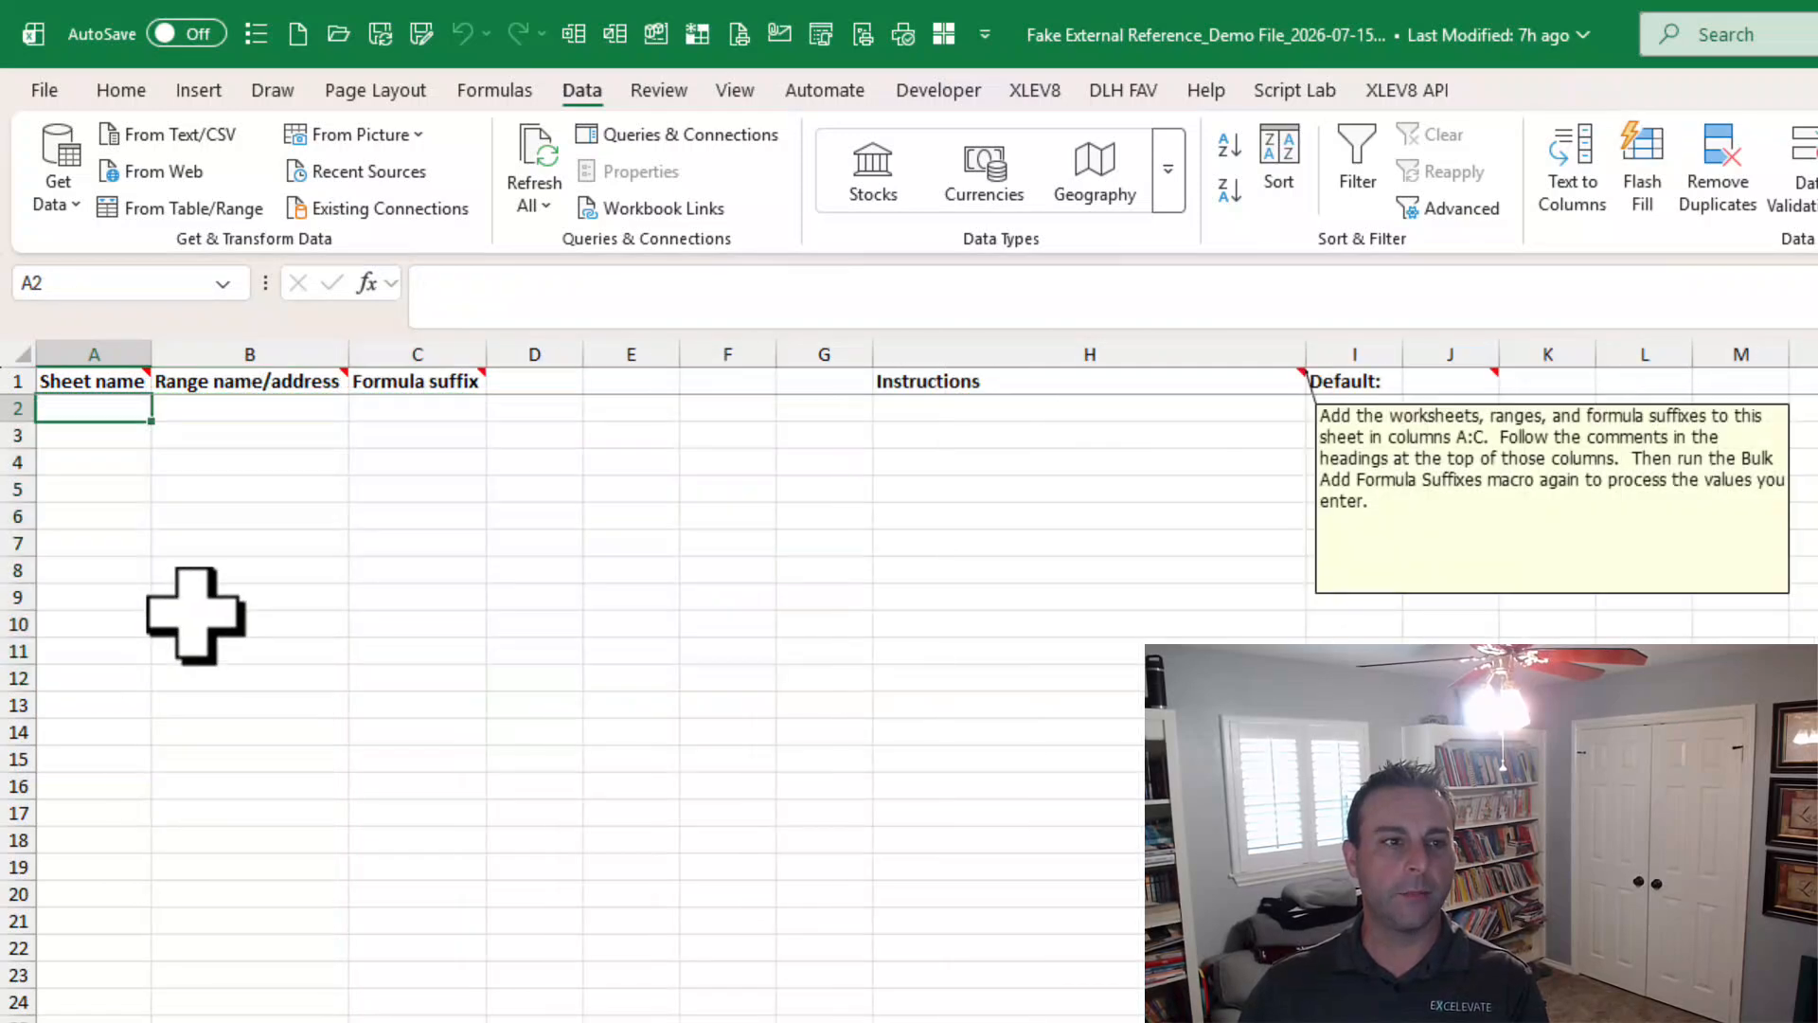
{"action": "key", "text": "ctrl+v"}
{"action": "left_click", "coordinate": [437, 434]}
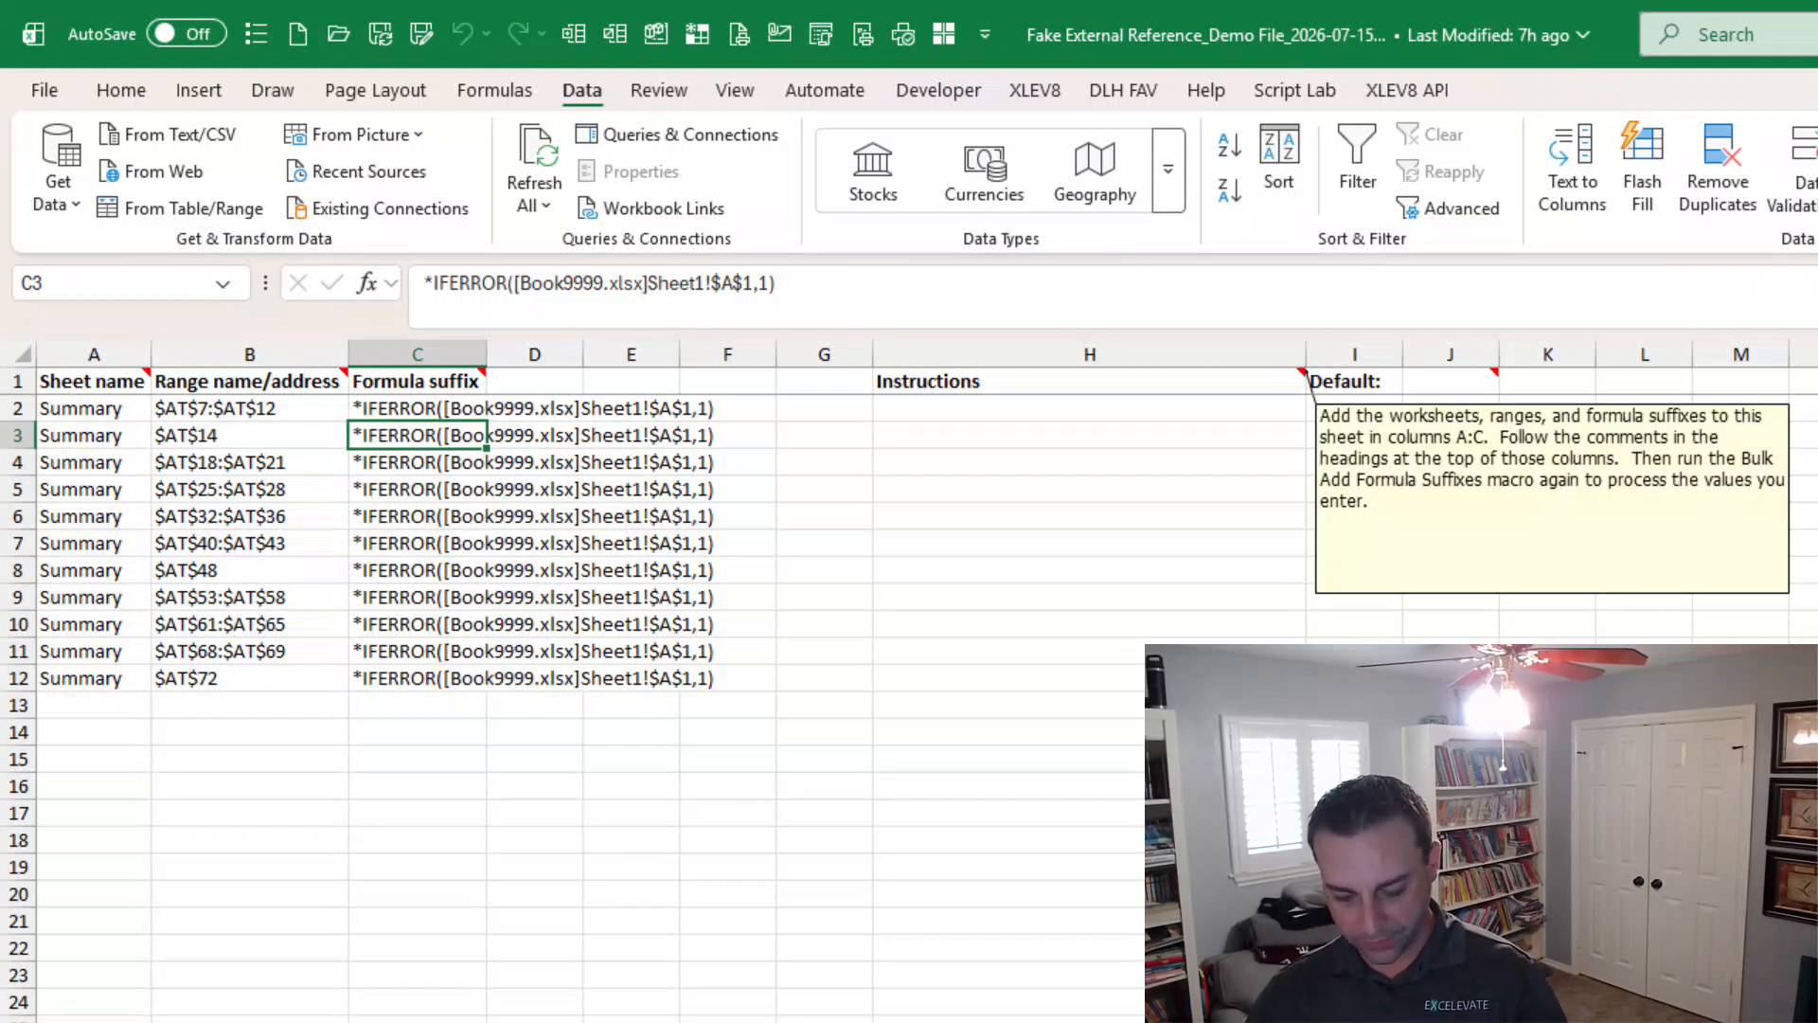
Run the Bulk Add Formula Suffixes macro to append the listed suffixes to the Summary sheet ranges.
{"action": "key", "text": "ctrl+shift+m"}
{"action": "key", "text": "Down"}
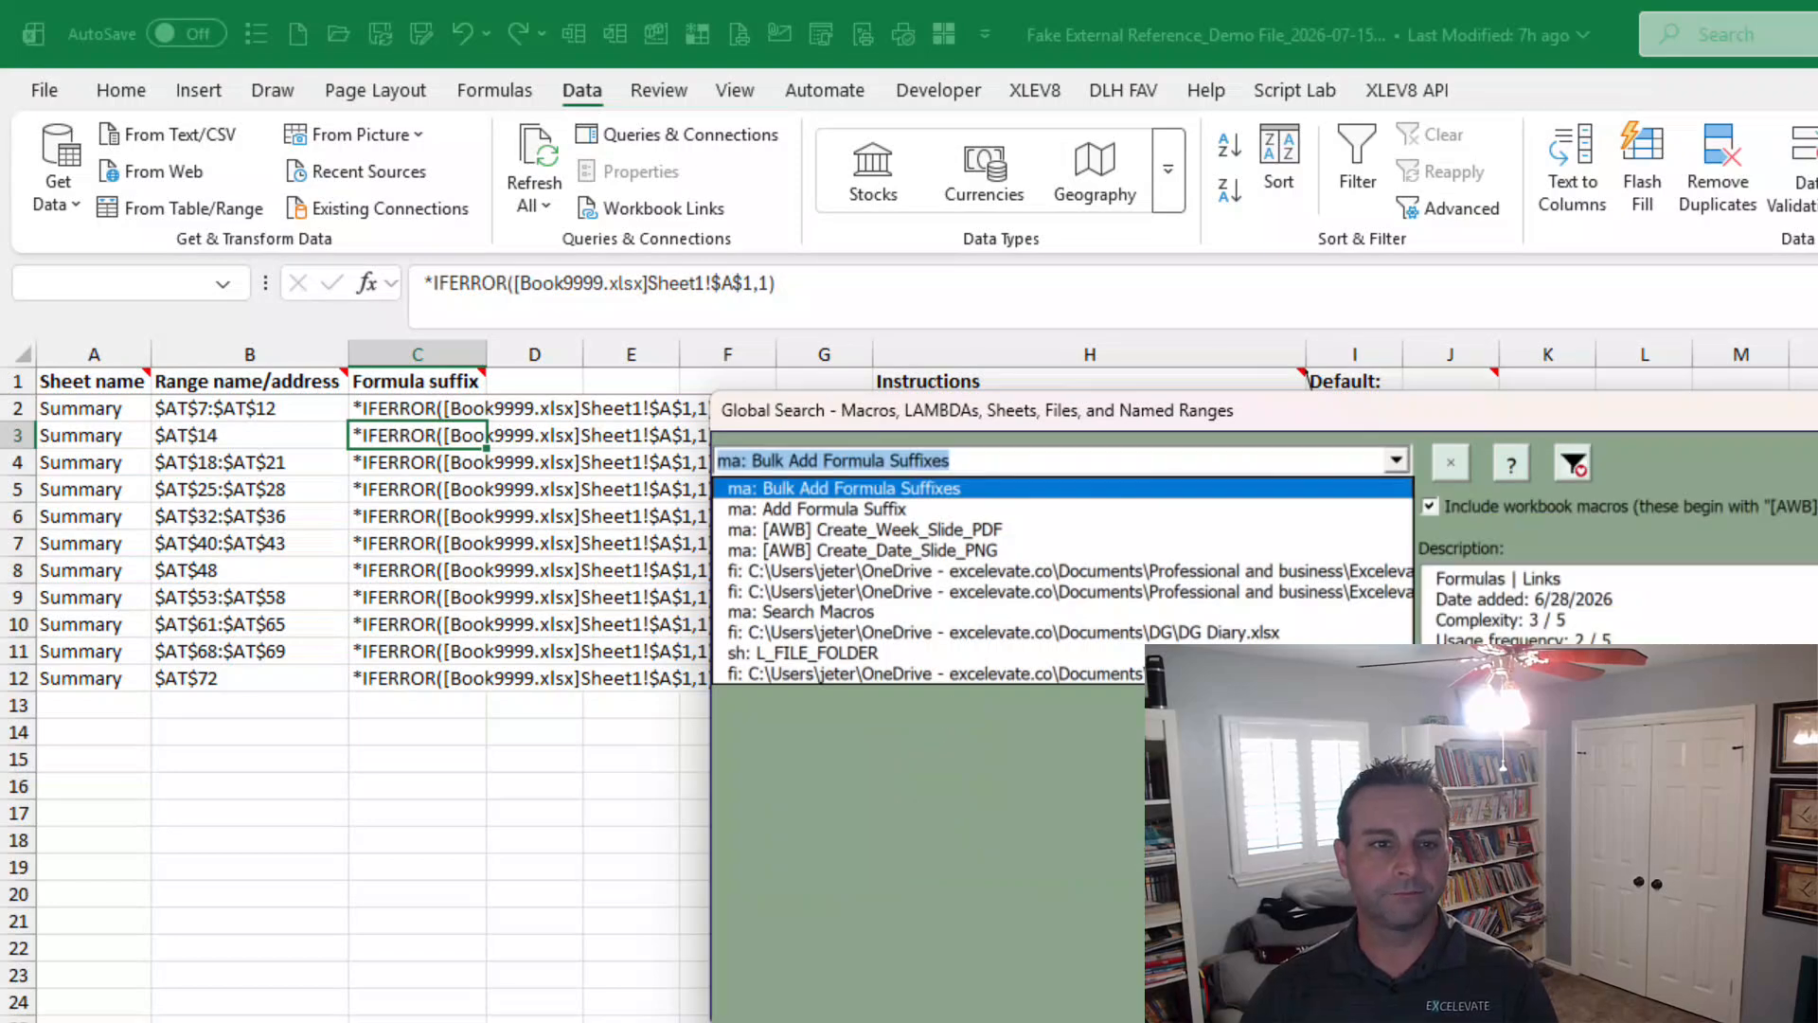
{"action": "key", "text": "Return"}
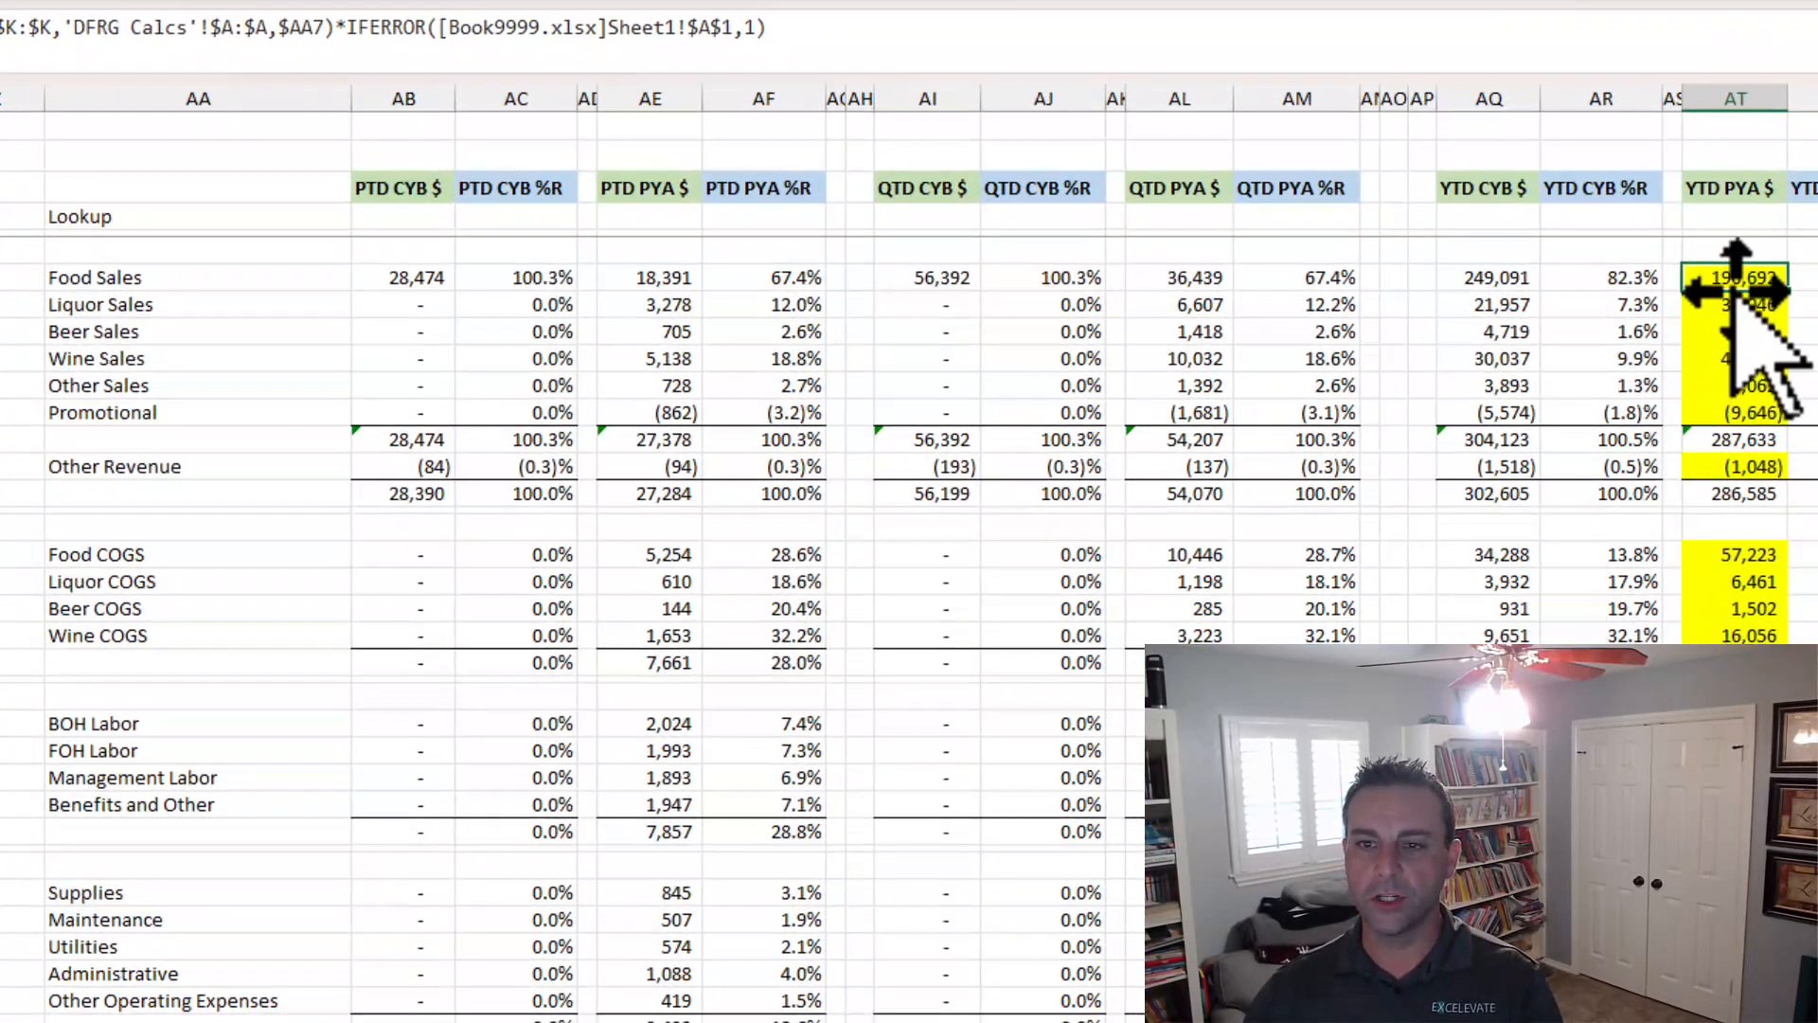
Inspect the updated Summary sheet formulas in the YTD PYA $ column and the P11 2017 section for the appended suffix.
{"action": "left_click_drag", "start_coordinate": [383, 30], "coordinate": [842, 51]}
{"action": "key", "text": "Escape"}
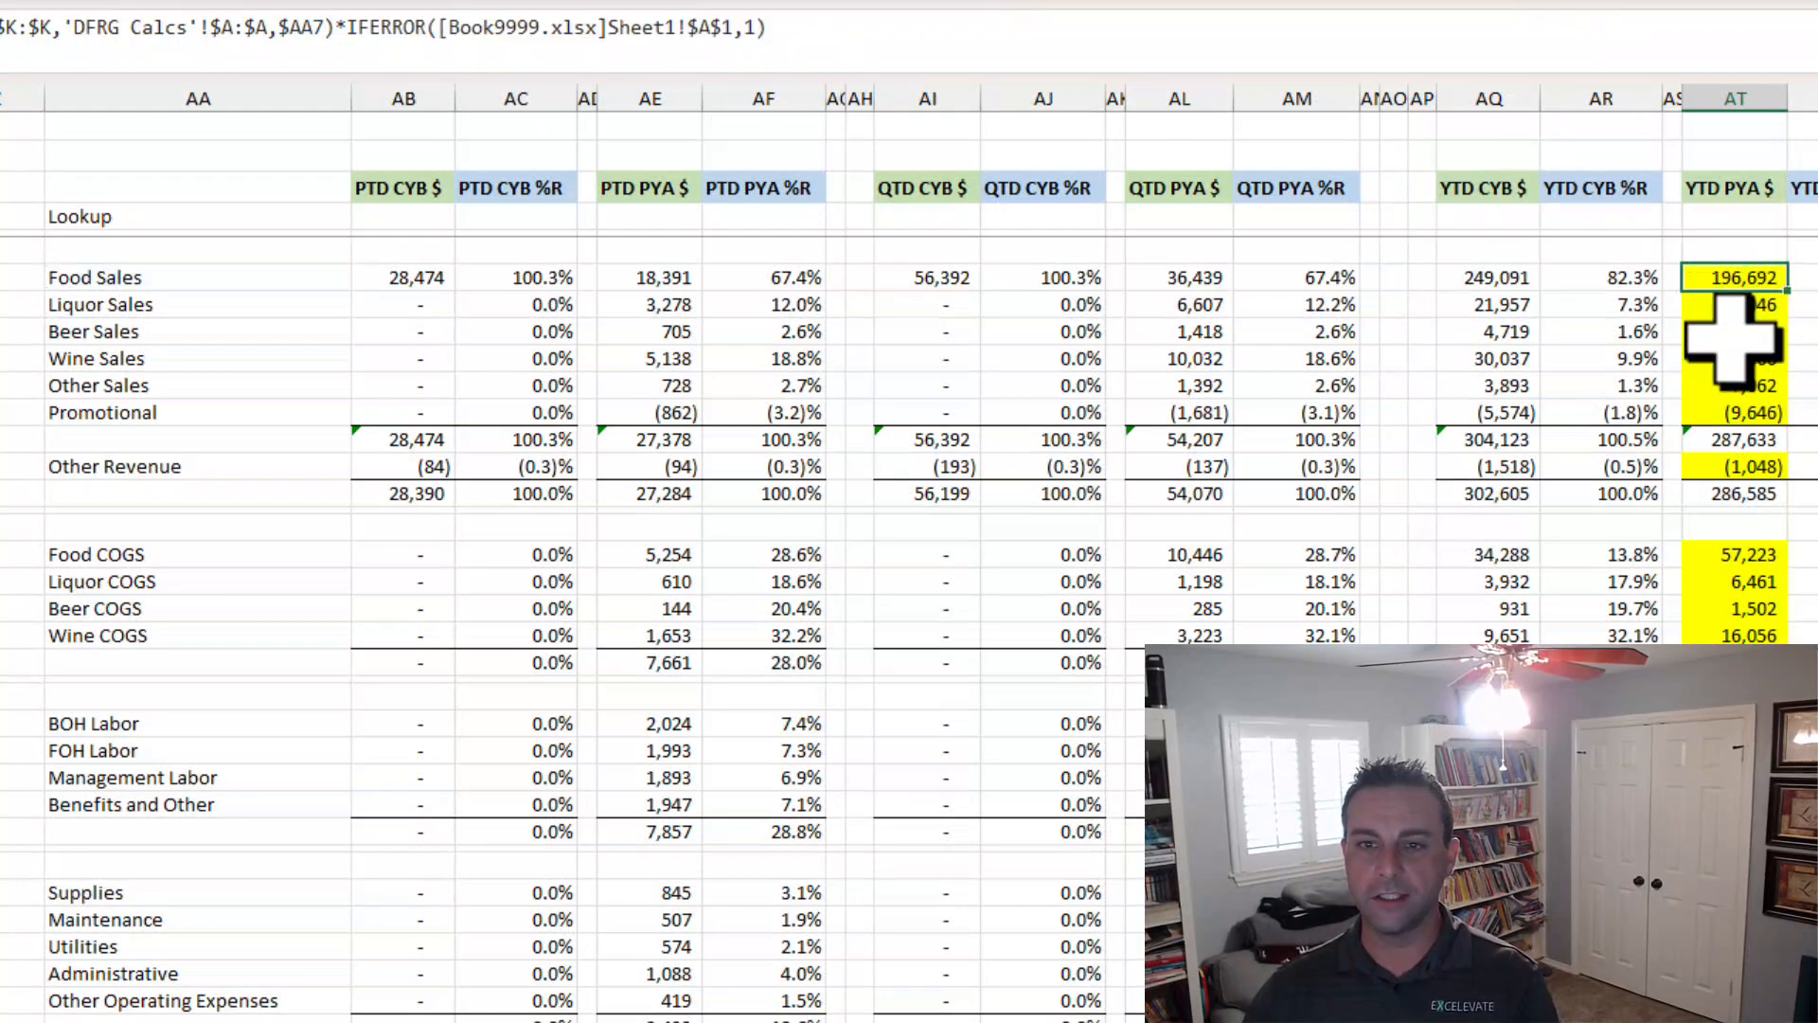
{"action": "left_click", "coordinate": [1733, 339]}
{"action": "left_click", "coordinate": [1744, 382]}
{"action": "left_click", "coordinate": [1744, 282]}
{"action": "scroll", "coordinate": [1705, 611], "scroll_direction": "down", "scroll_amount": 20}
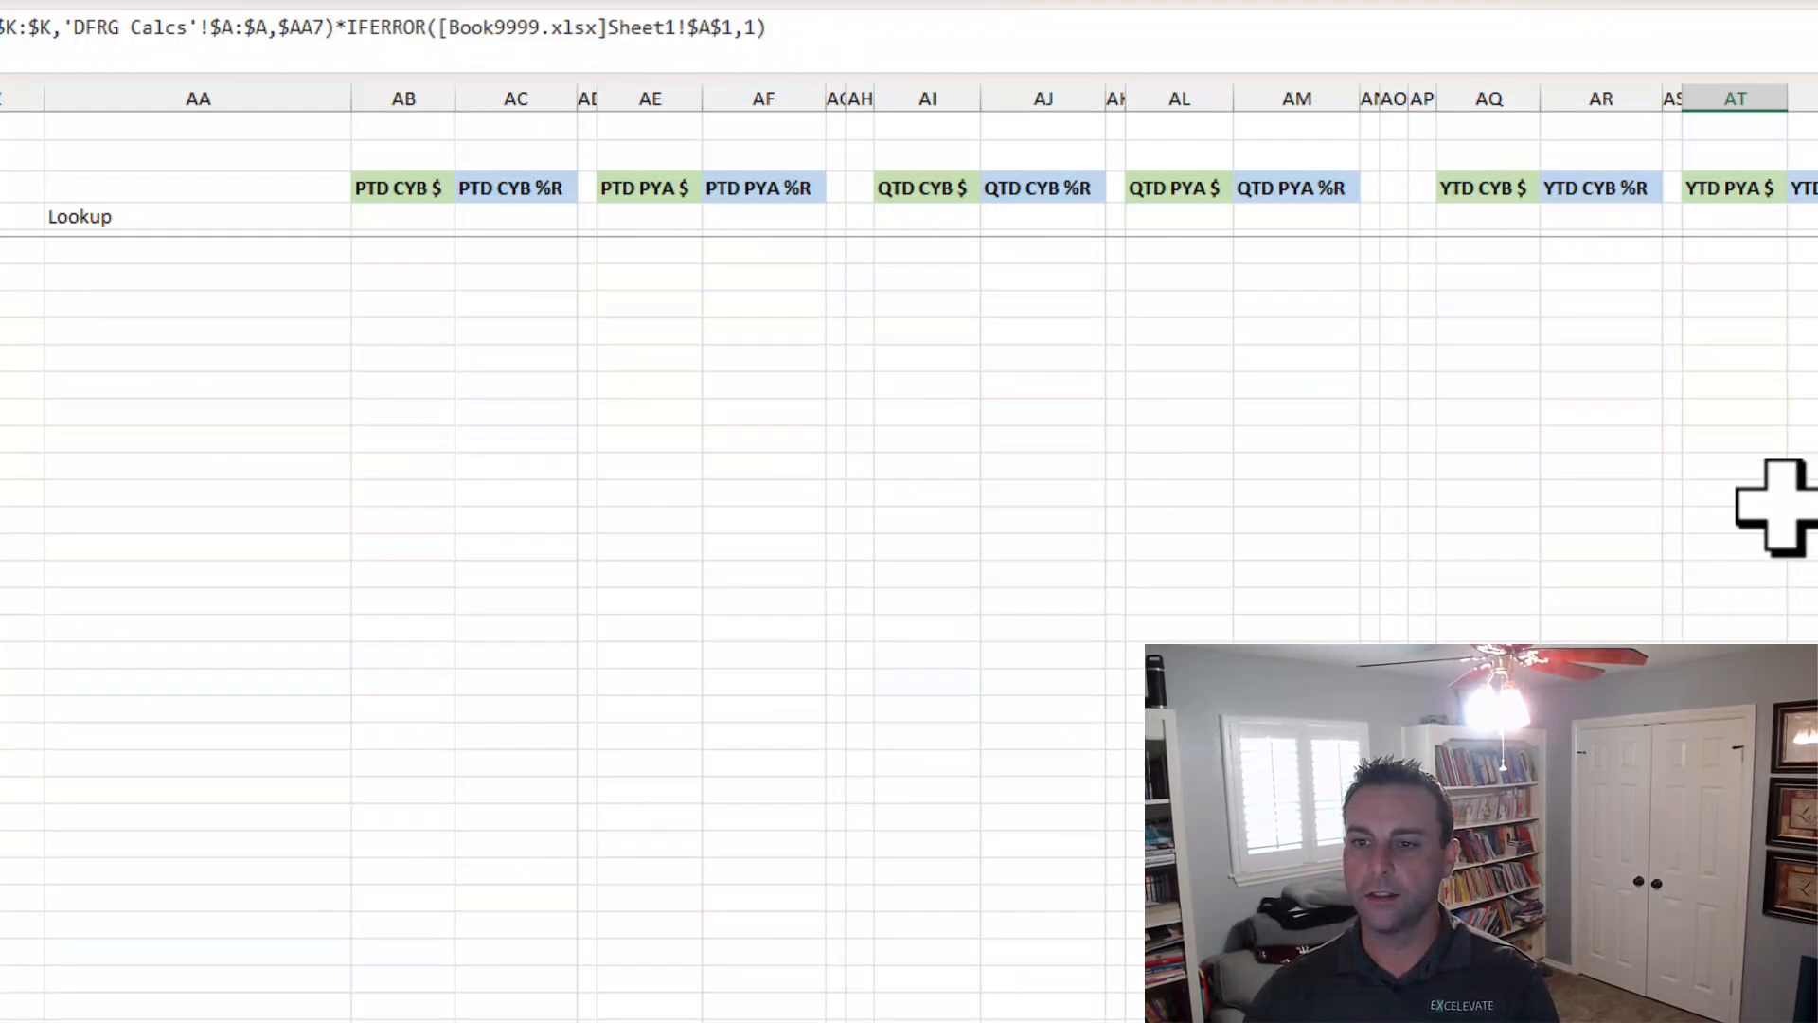
{"action": "scroll", "coordinate": [1785, 508], "scroll_direction": "up", "scroll_amount": 6}
{"action": "left_click", "coordinate": [1720, 467], "text": "shift"}
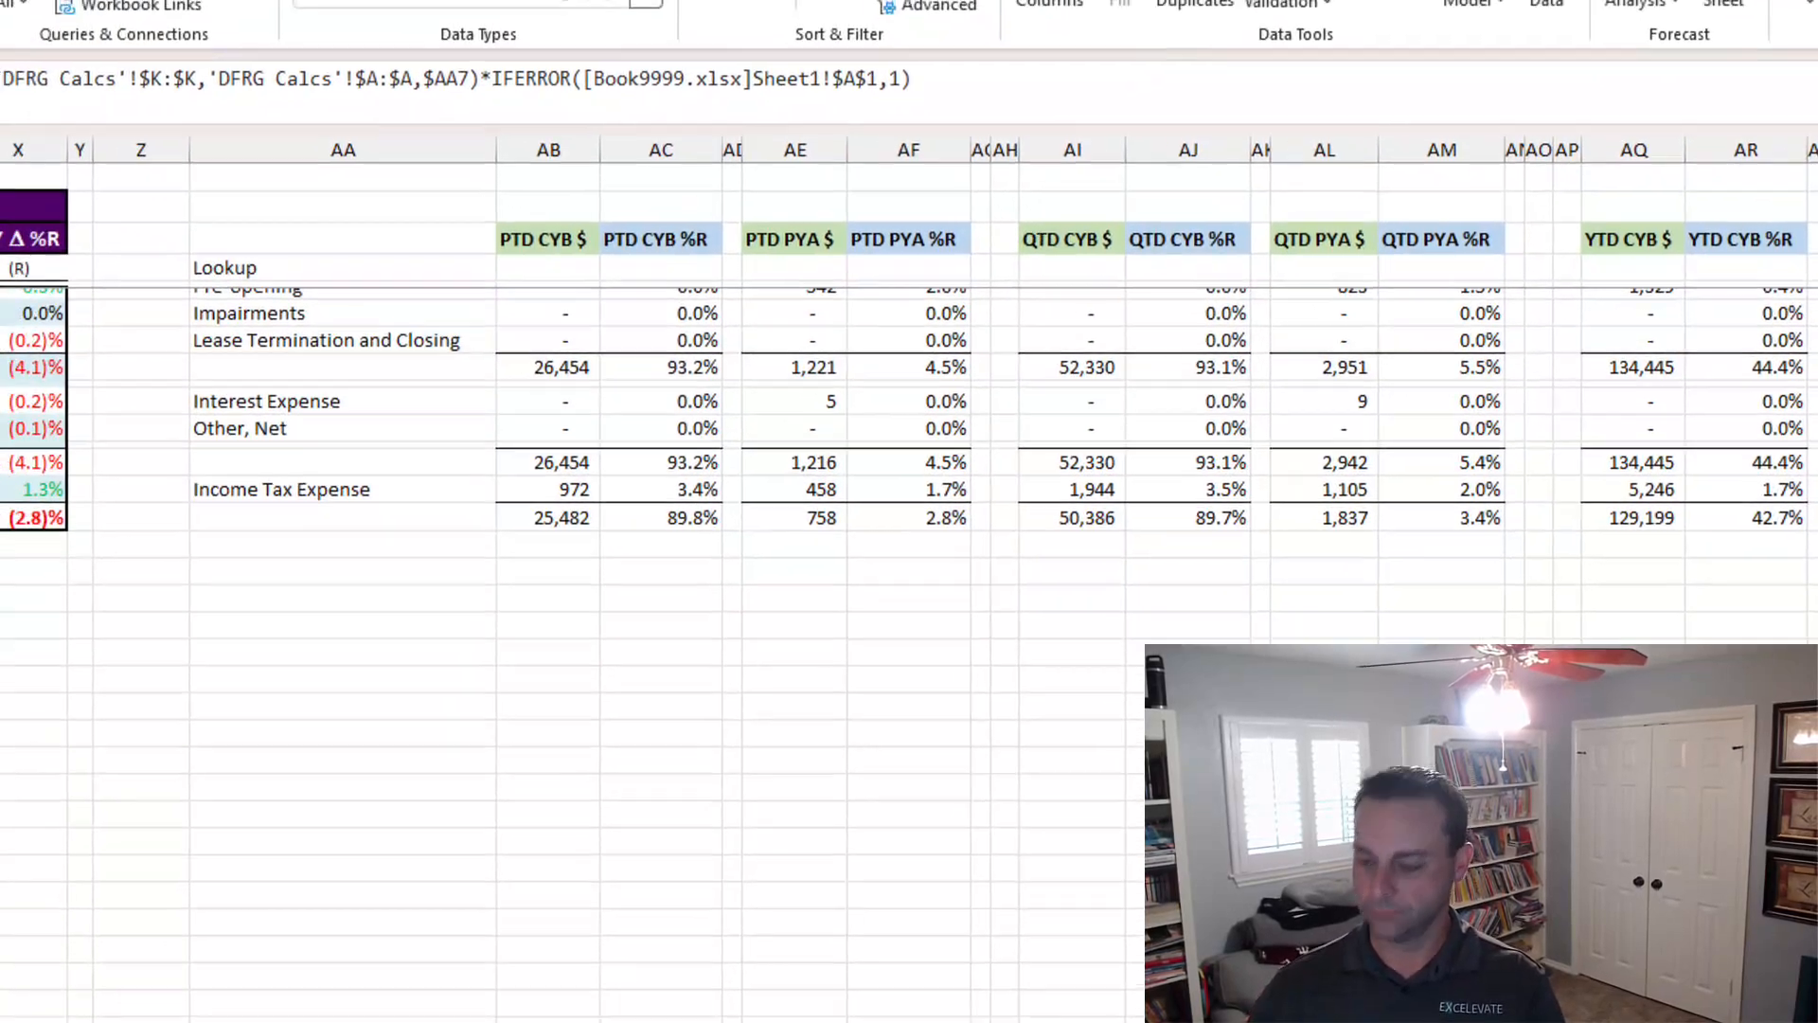
{"action": "key", "text": "ctrl+Home"}
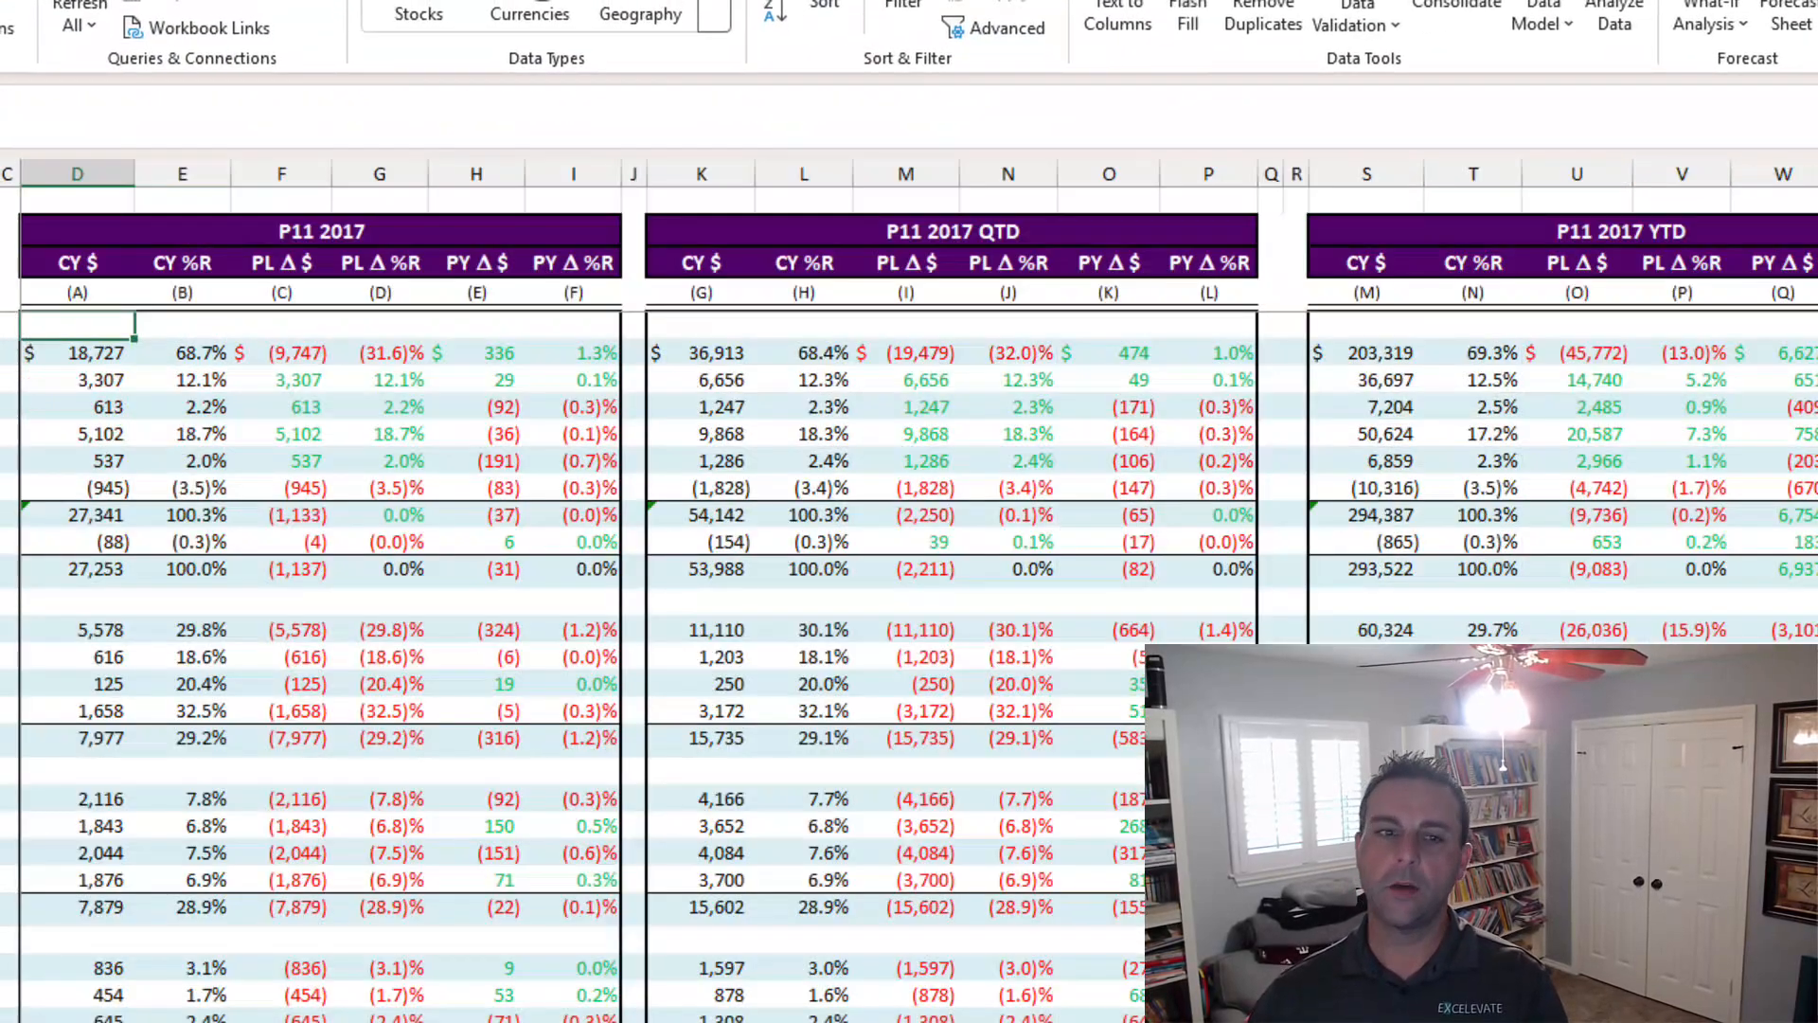
{"action": "left_click", "coordinate": [90, 359]}
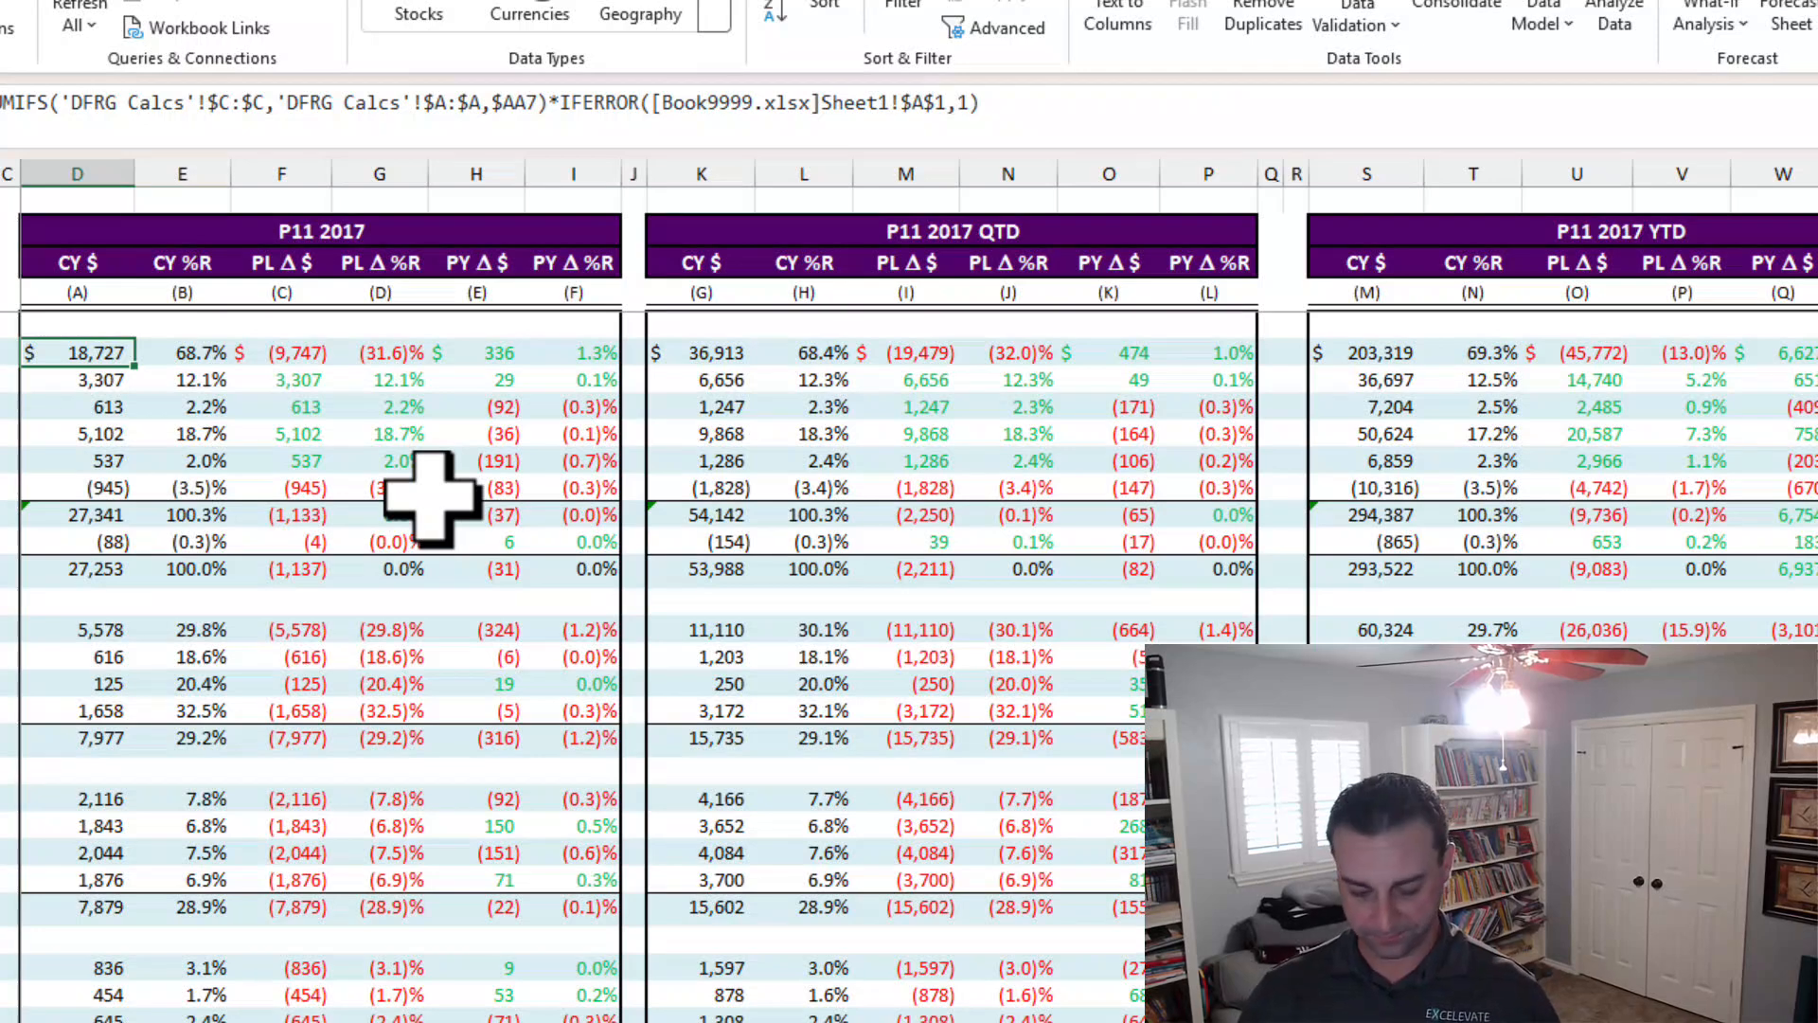
Run the Break Links Save PV macro to save a copy of the workbook with its links broken.
{"action": "key", "text": "ctrl+shift+g"}
{"action": "type", "text": "break"}
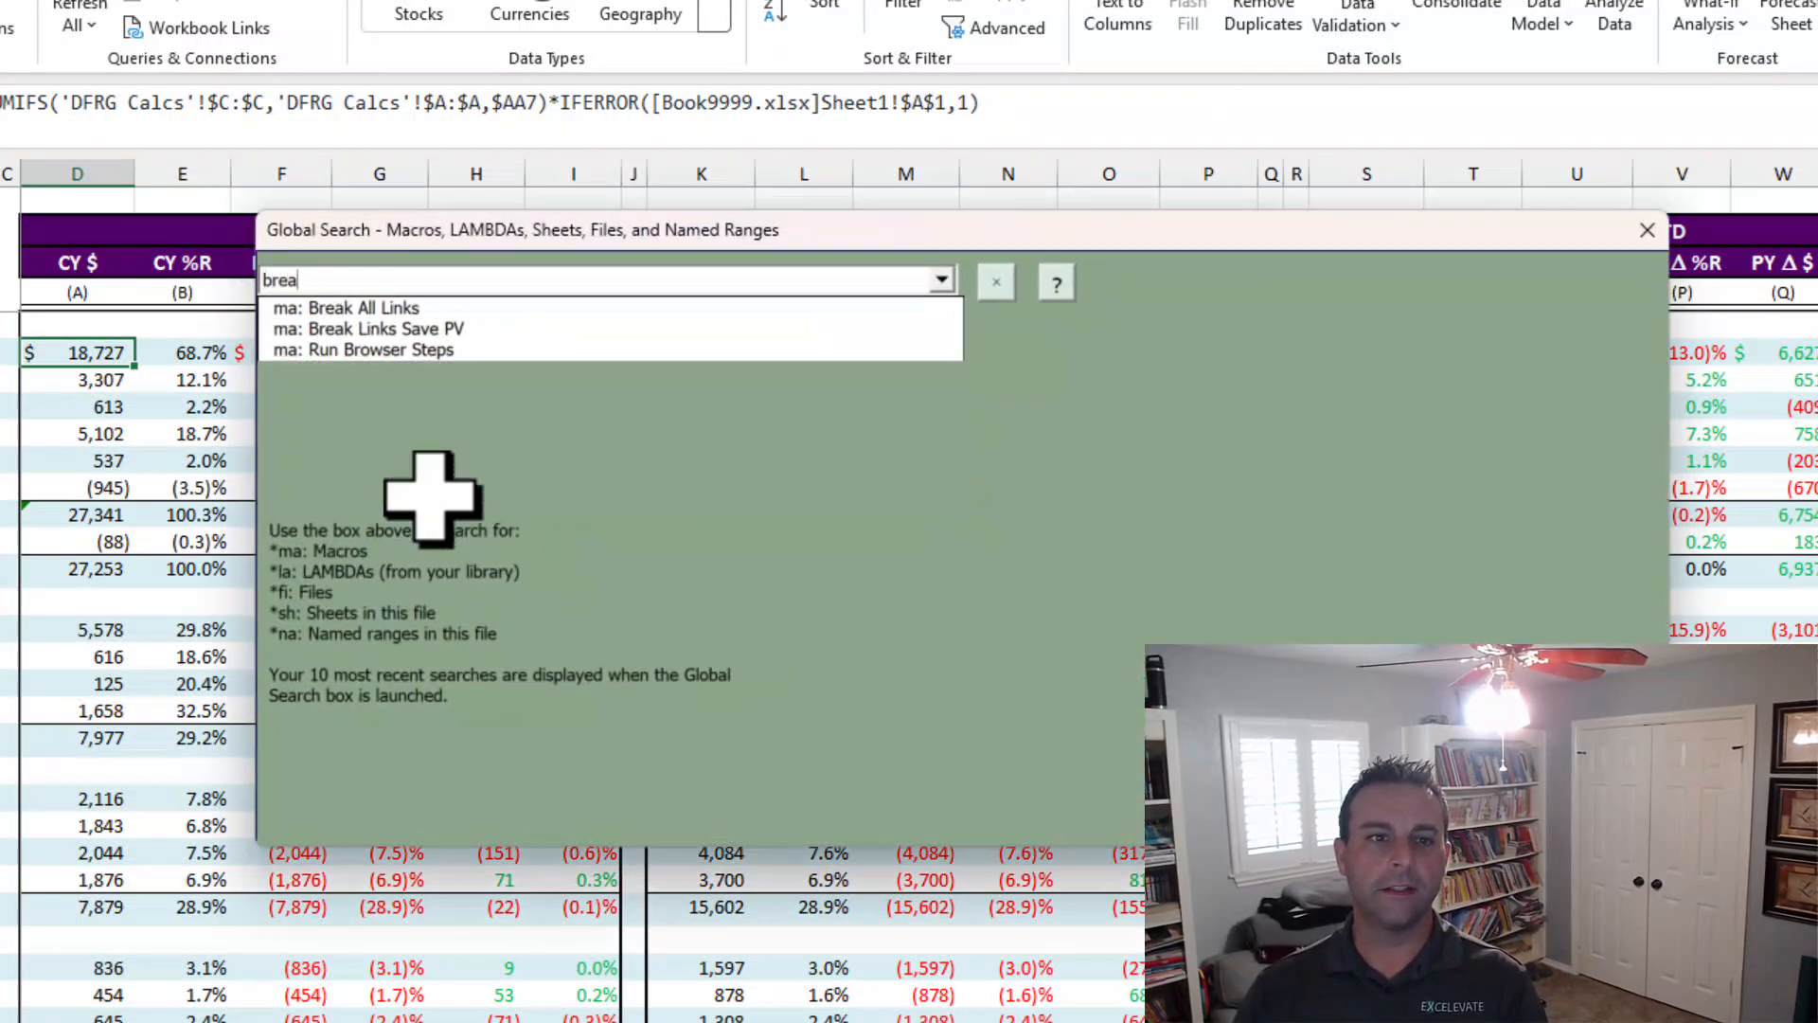
{"action": "key", "text": "Down"}
{"action": "key", "text": "Down"}
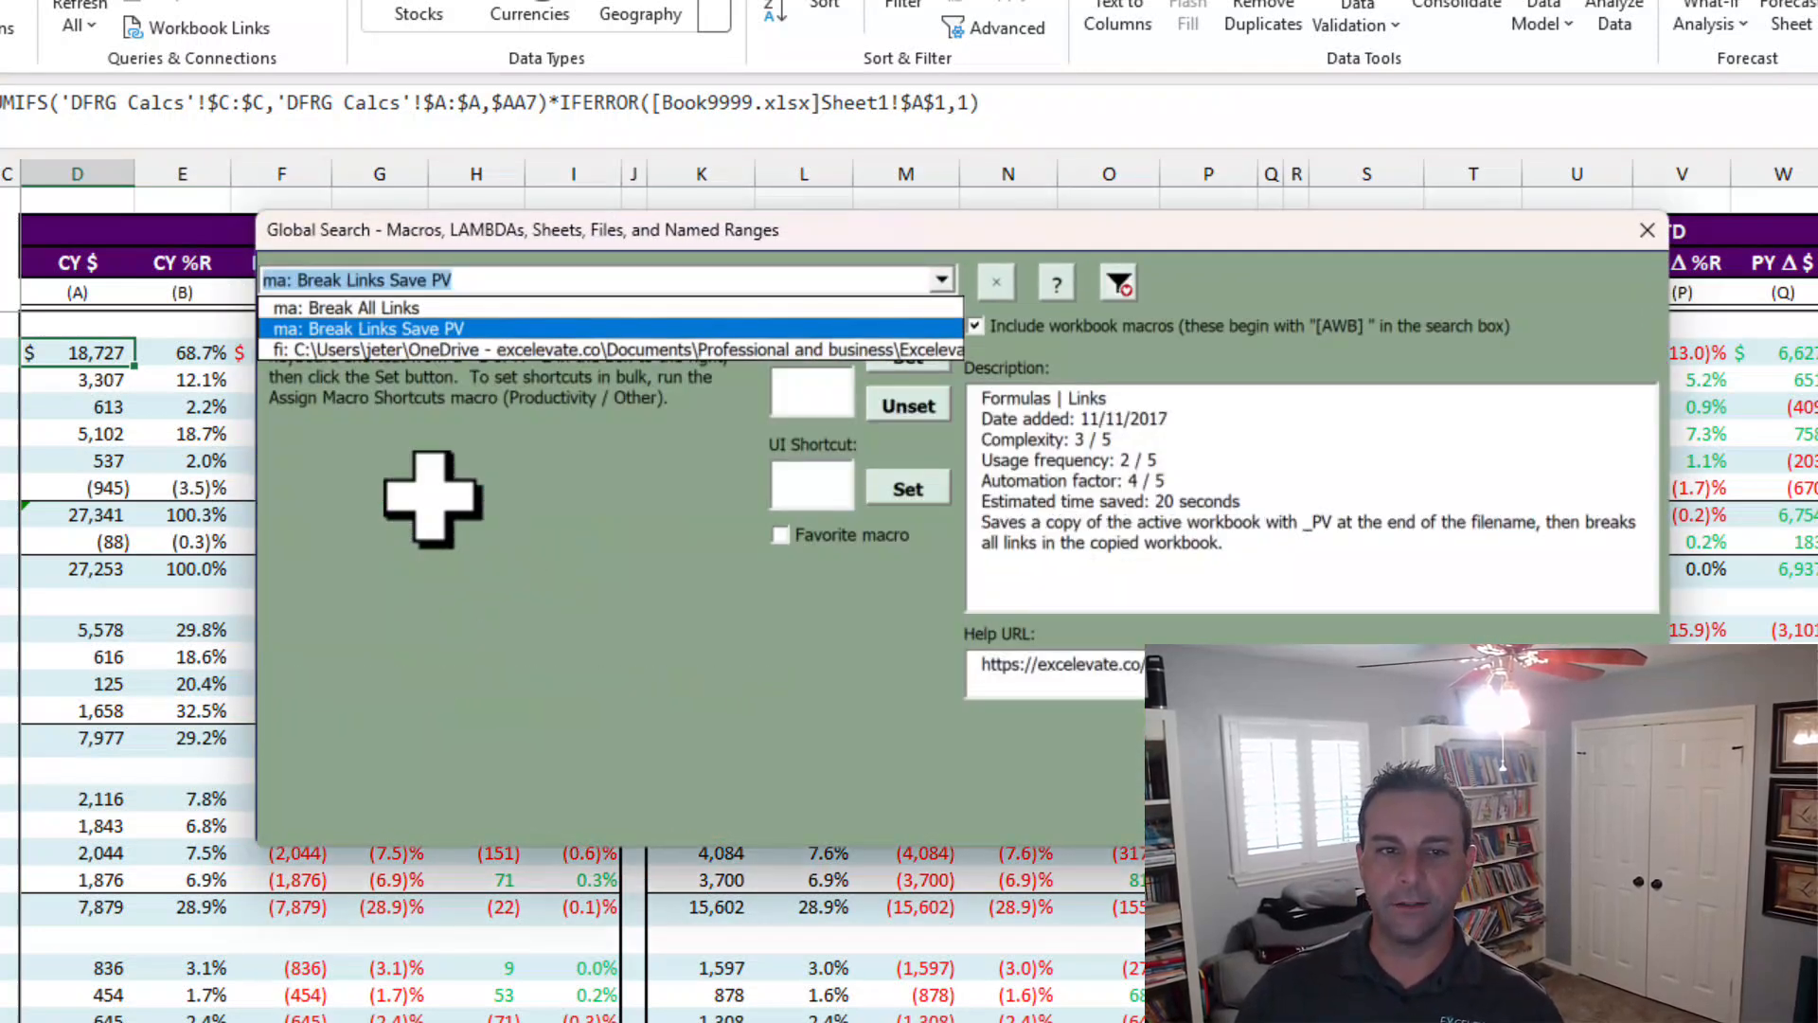
{"action": "key", "text": "Return"}
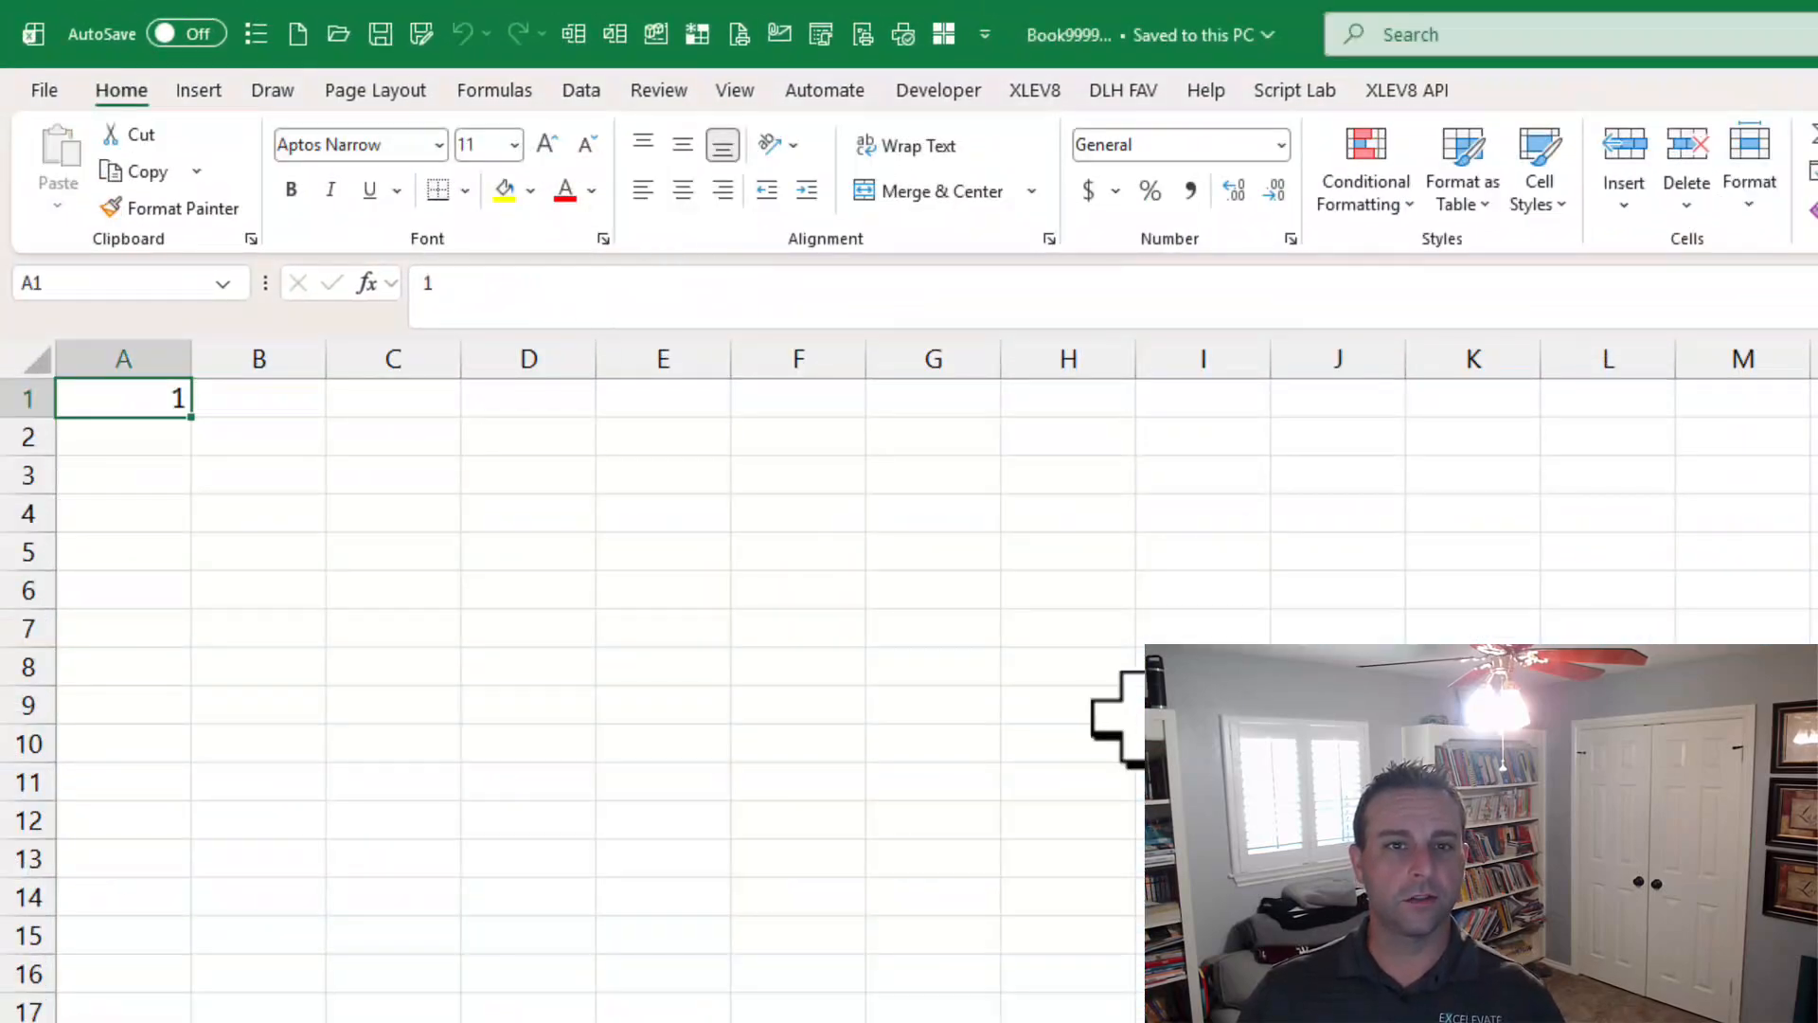
Switch from Book9999 back to the saved PV copy of the report and turn AutoSave off.
{"action": "key", "text": "ctrl+n"}
{"action": "left_click", "coordinate": [556, 463]}
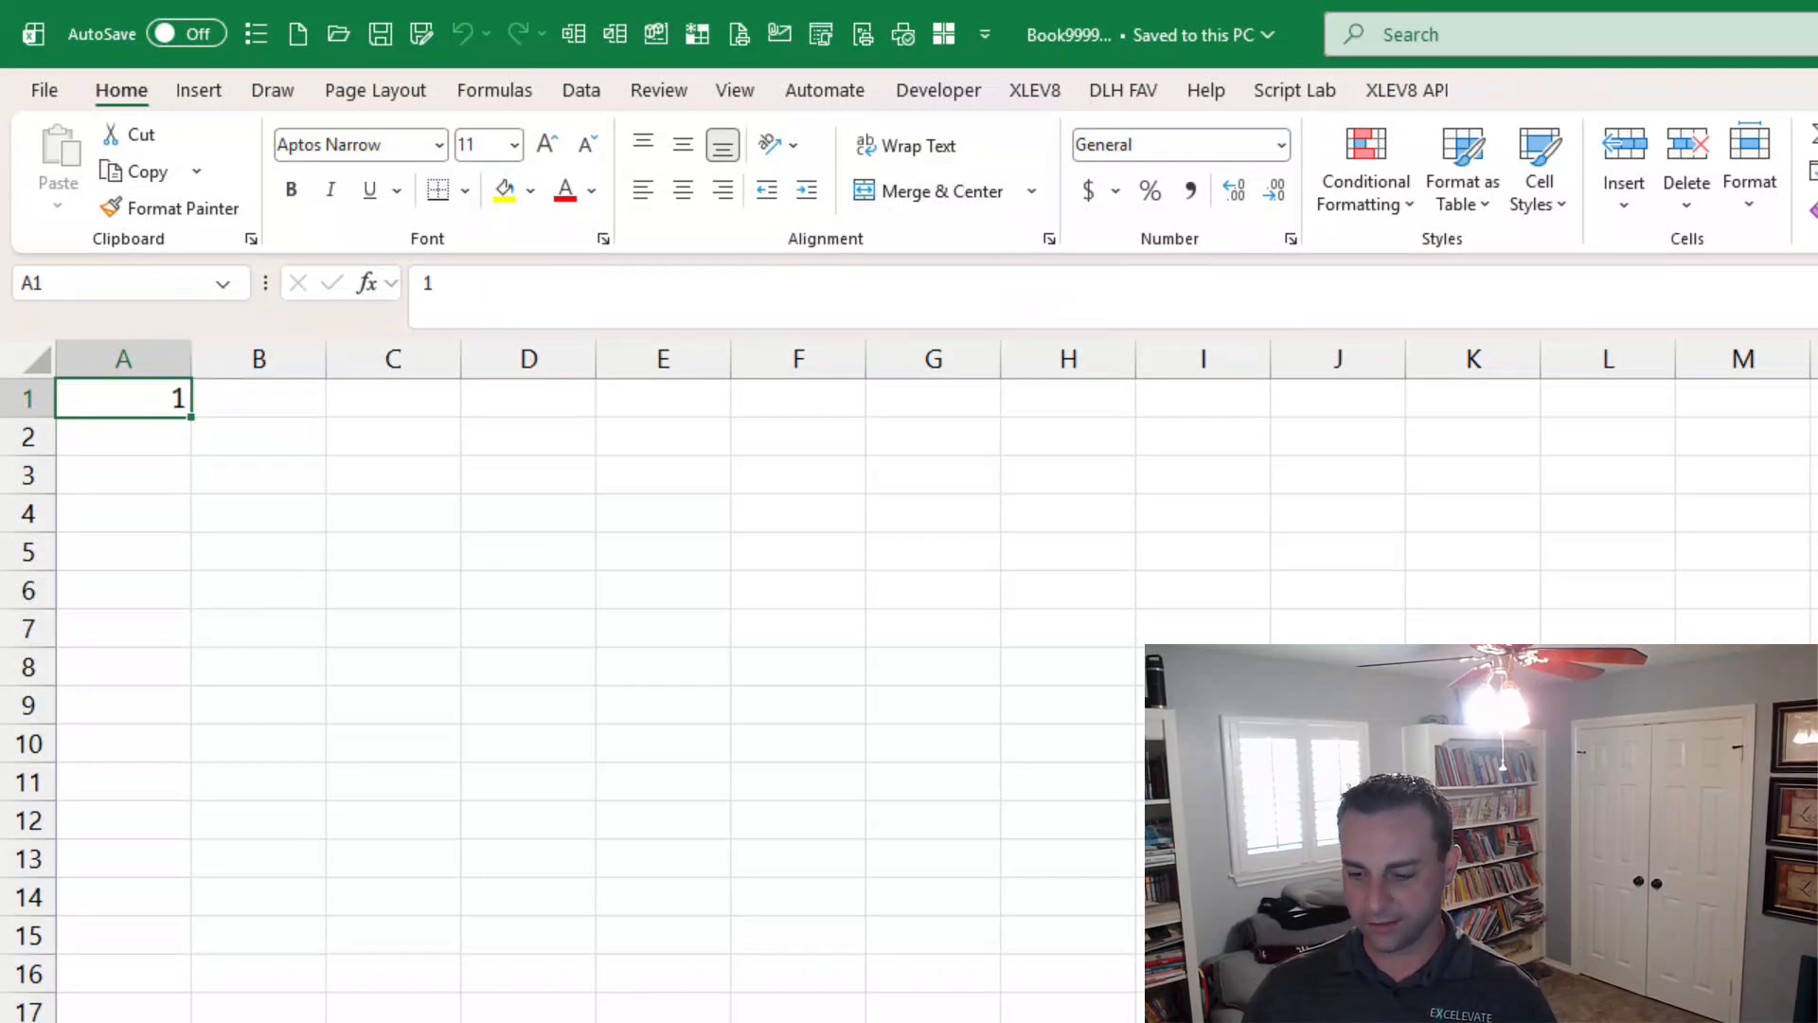
{"action": "key", "text": "alt+Tab"}
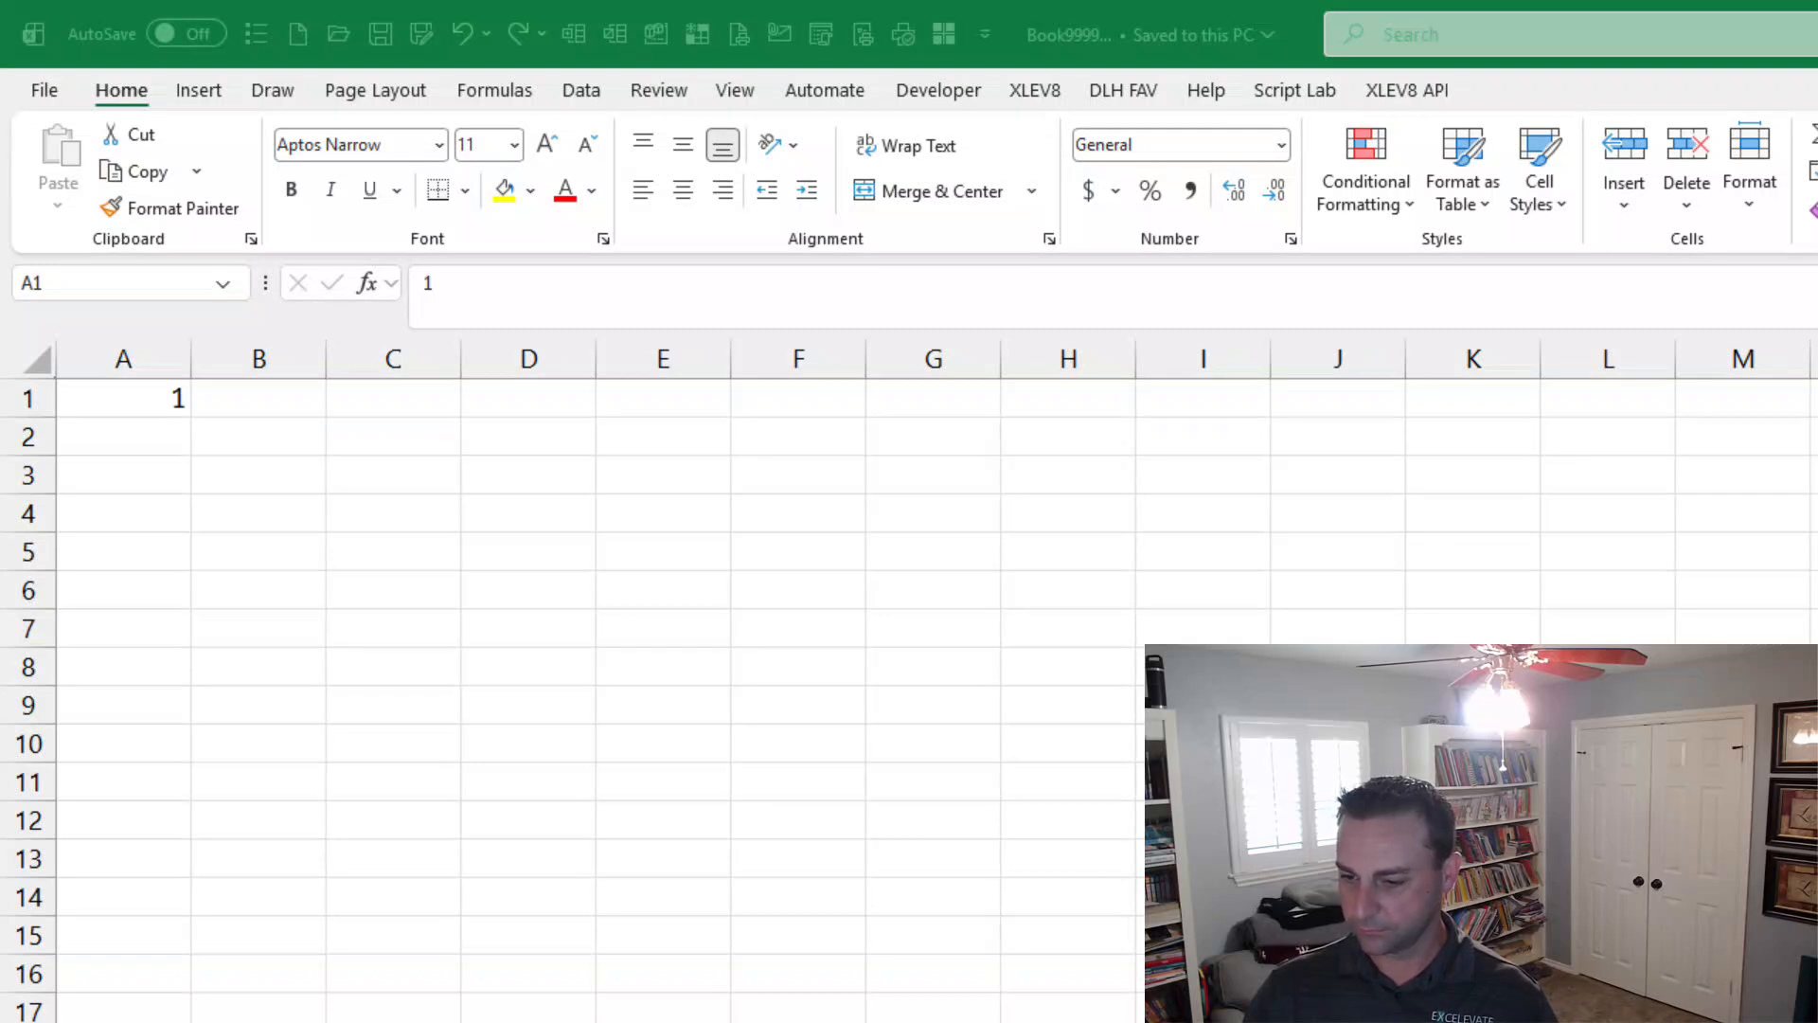
{"action": "key", "text": "alt+Tab"}
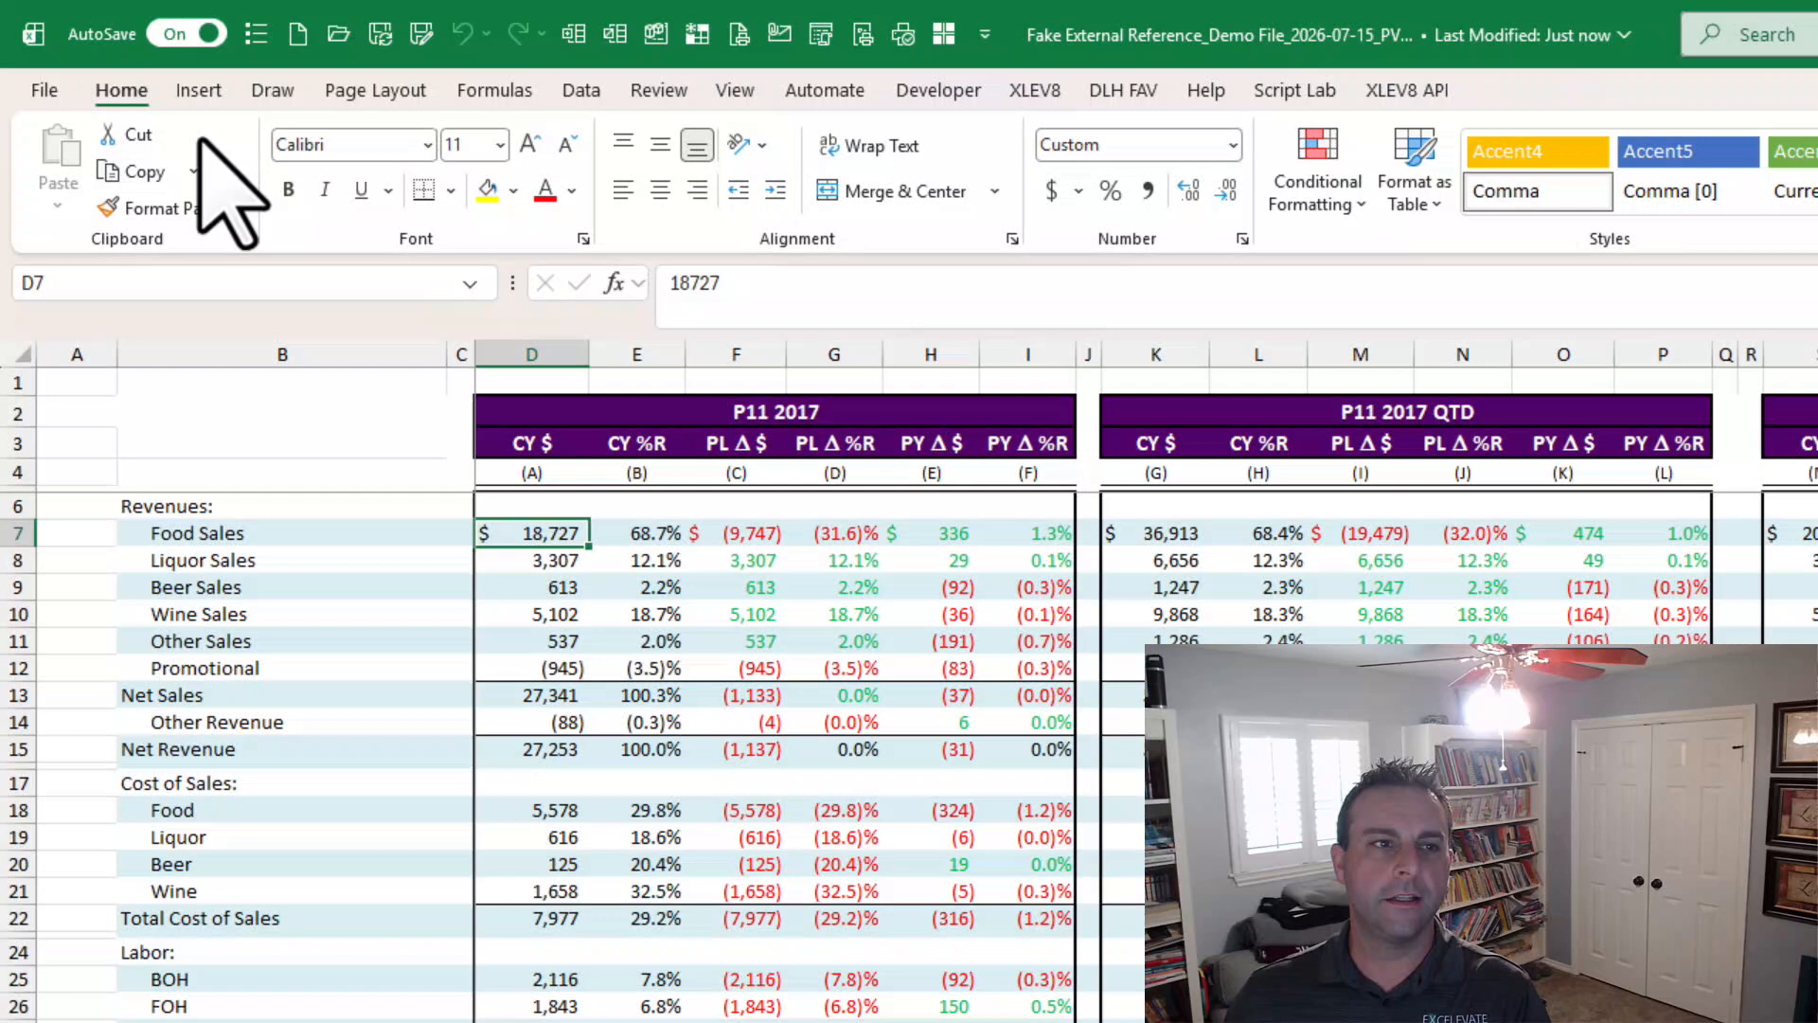
{"action": "left_click", "coordinate": [186, 34]}
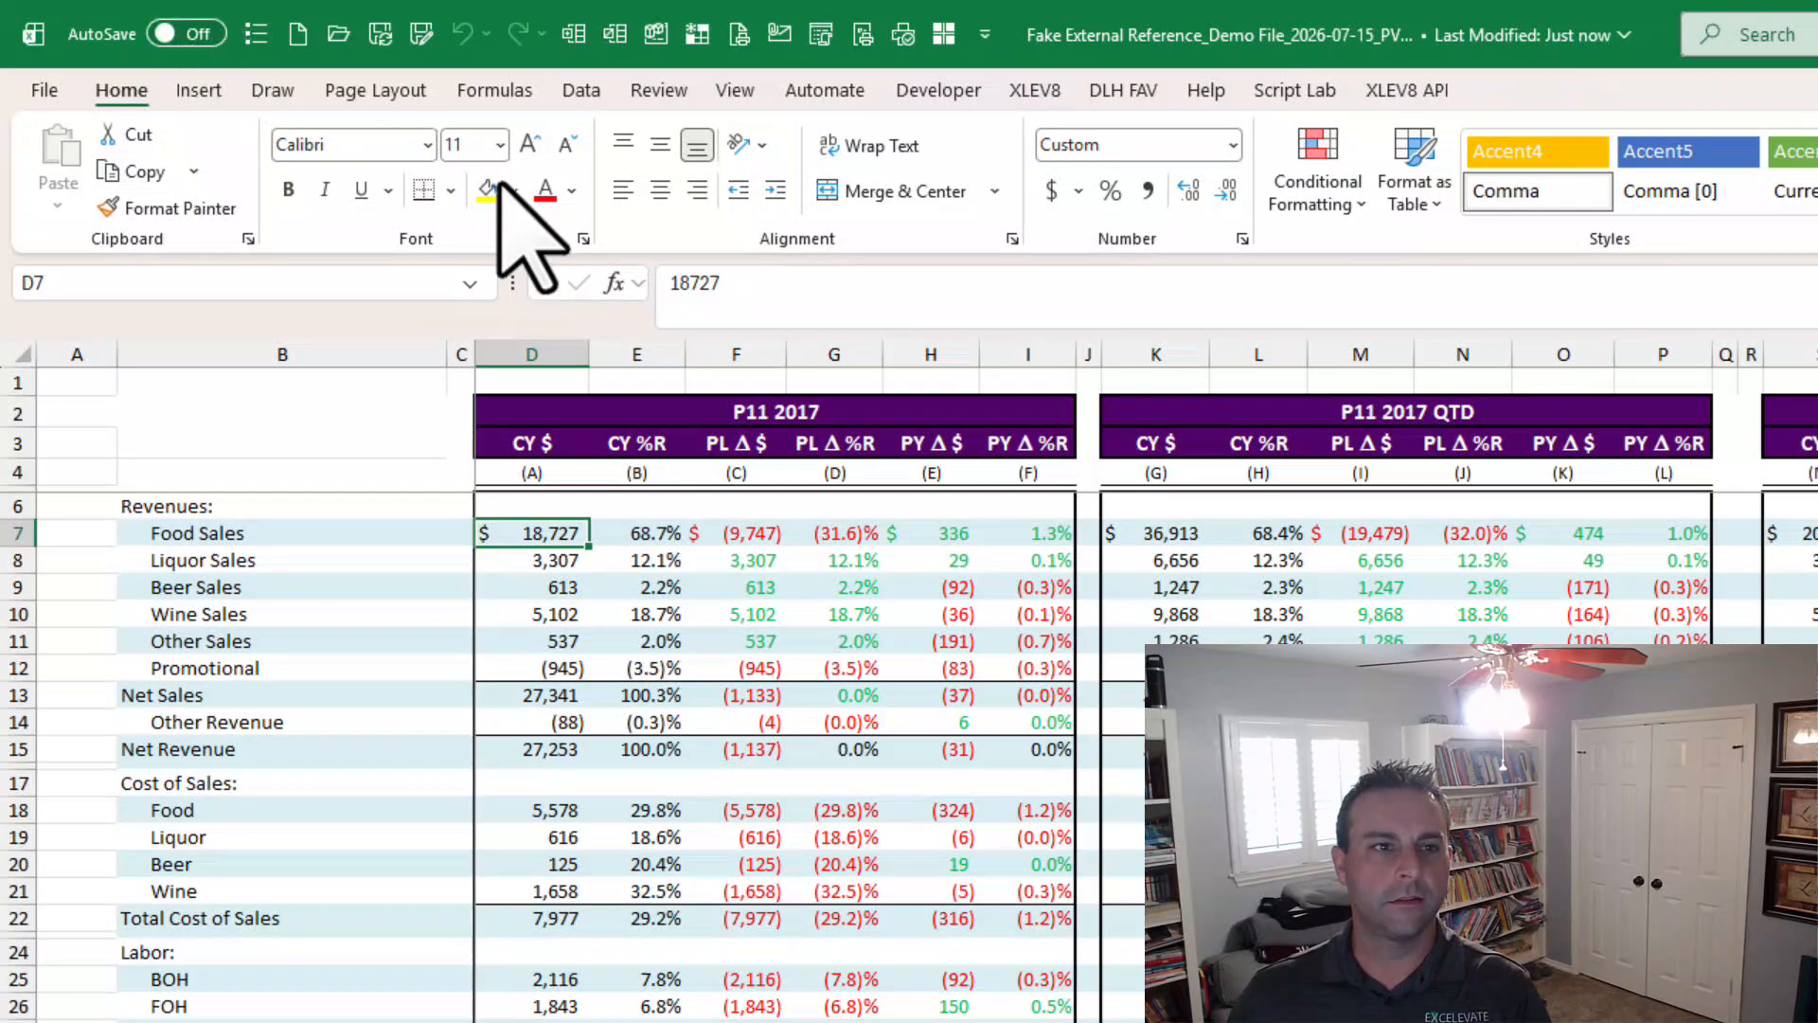
Examine the PV copy's Net Sales formula, workbook links and the other sheets.
{"action": "left_click", "coordinate": [582, 90]}
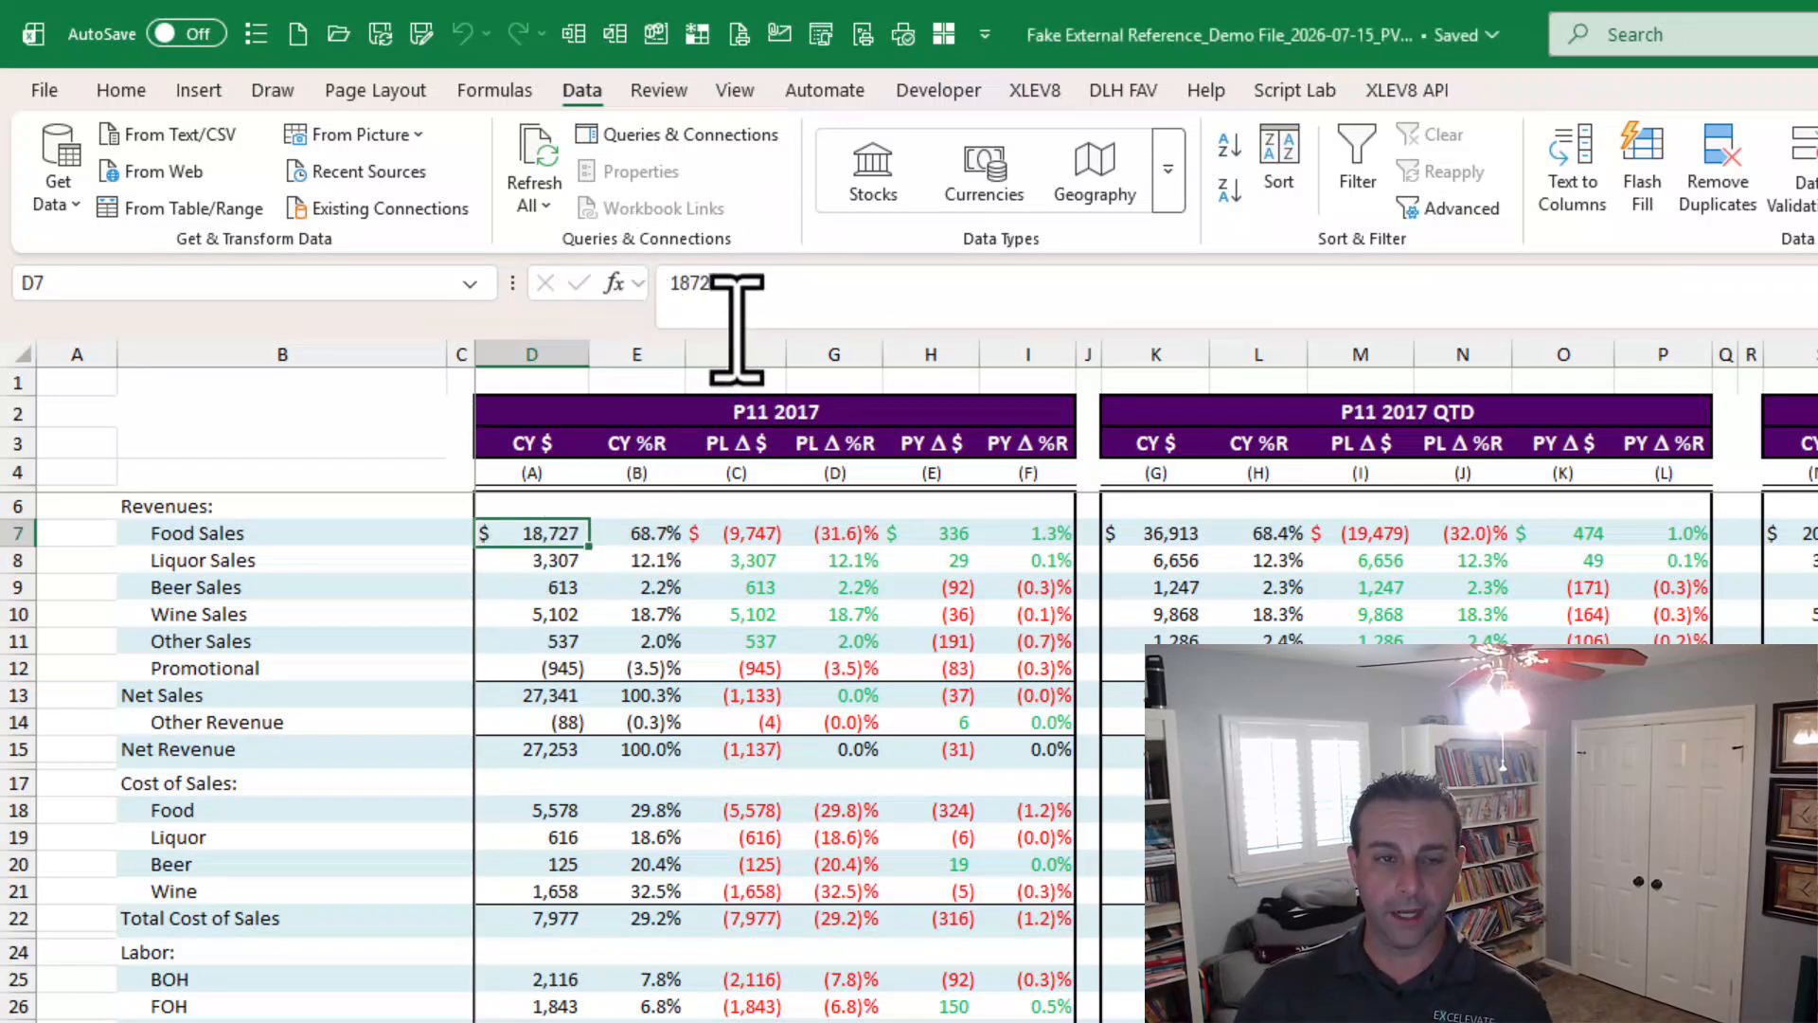
{"action": "left_click", "coordinate": [558, 695]}
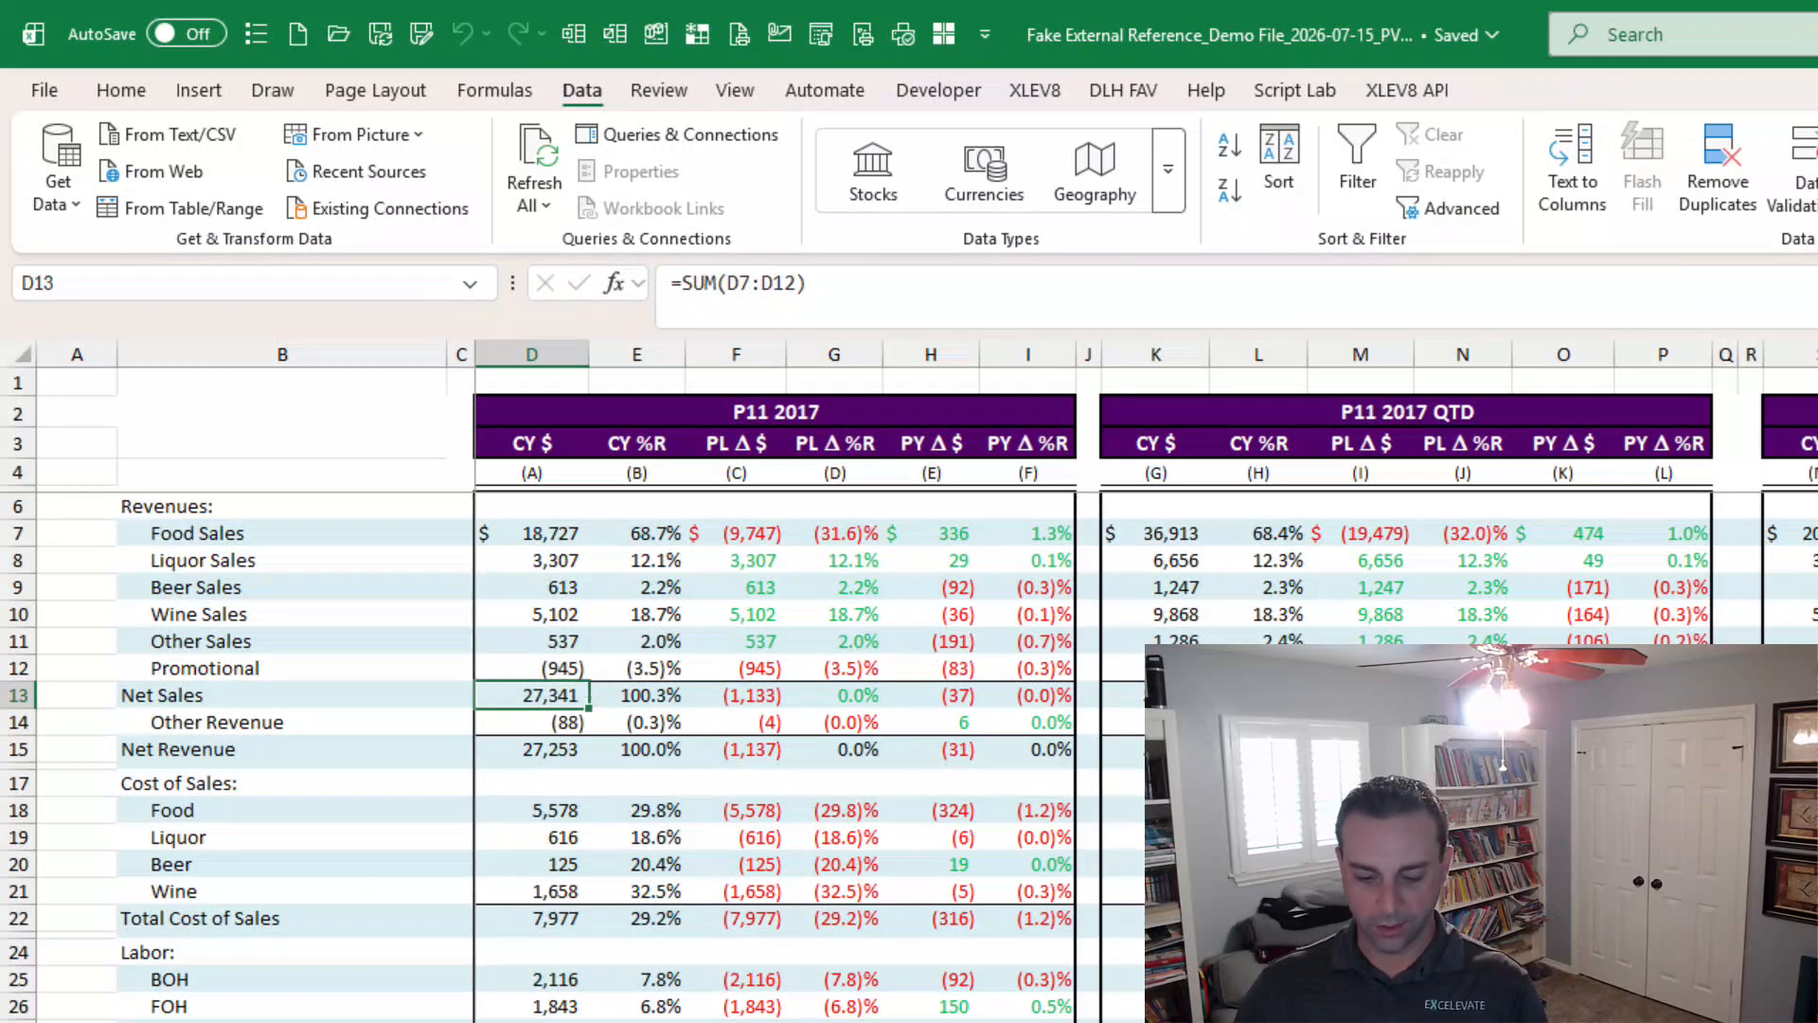
{"action": "key", "text": "F2"}
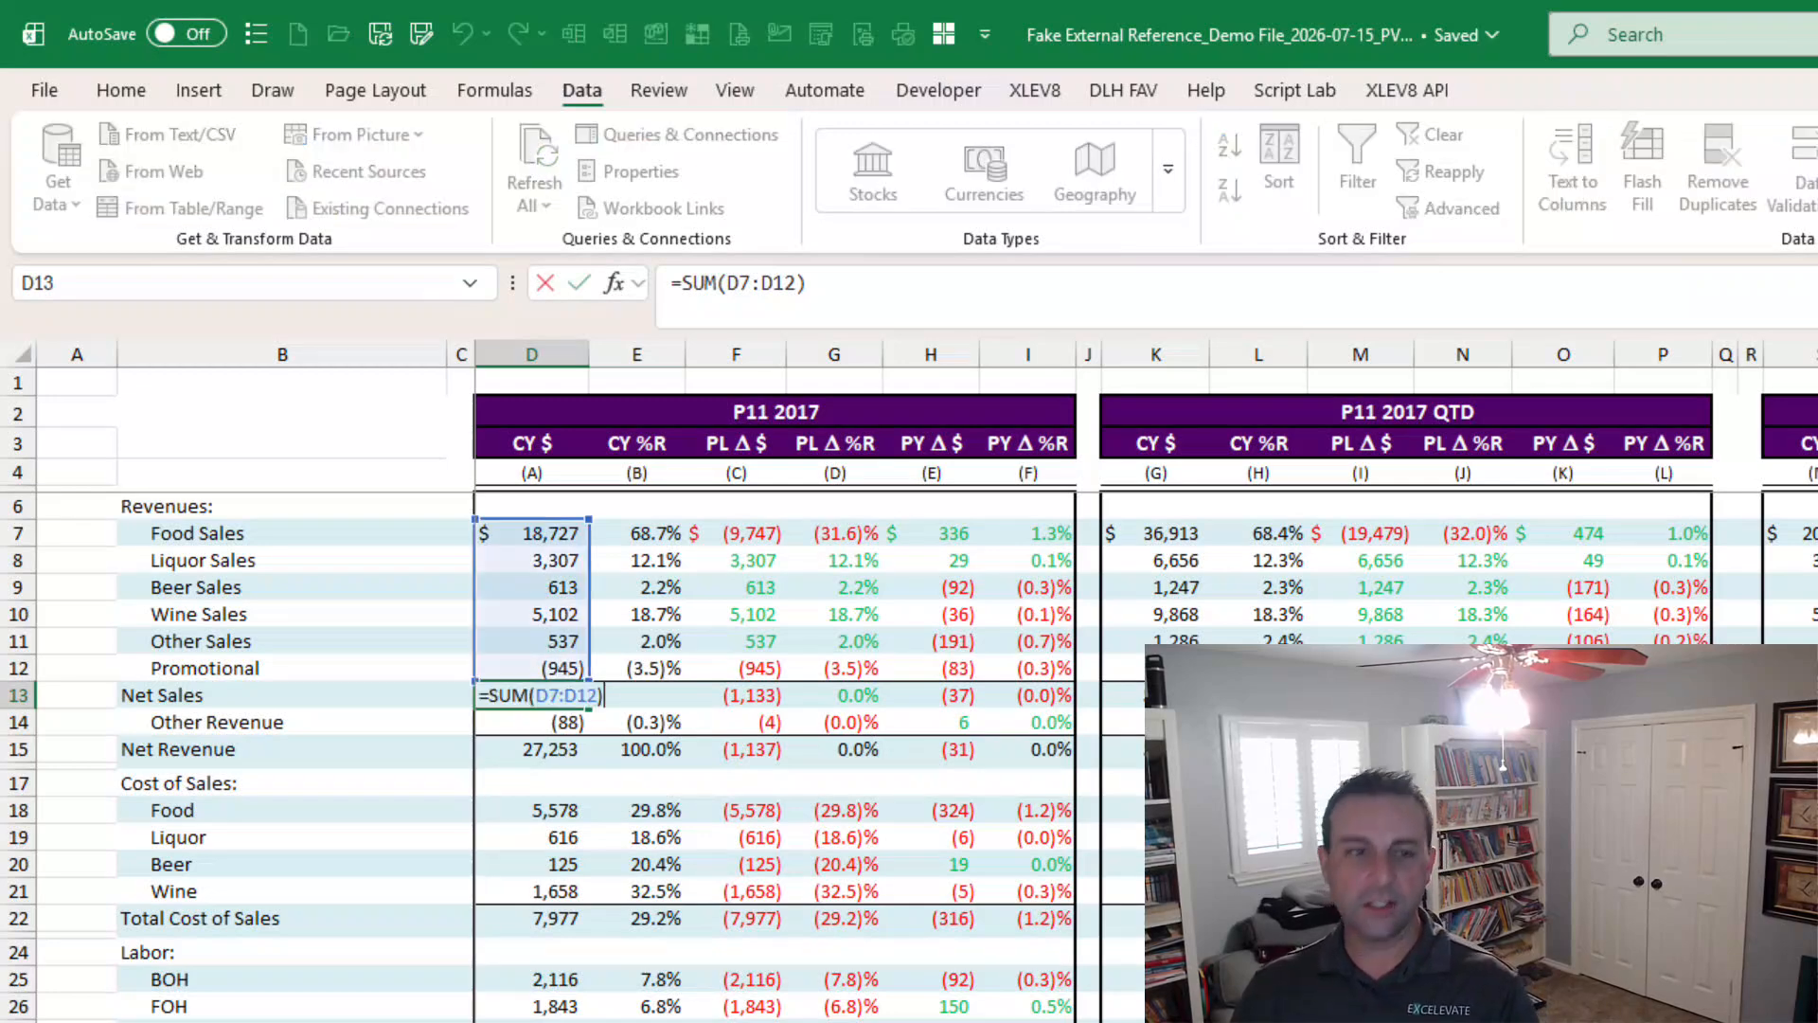
{"action": "key", "text": "Escape"}
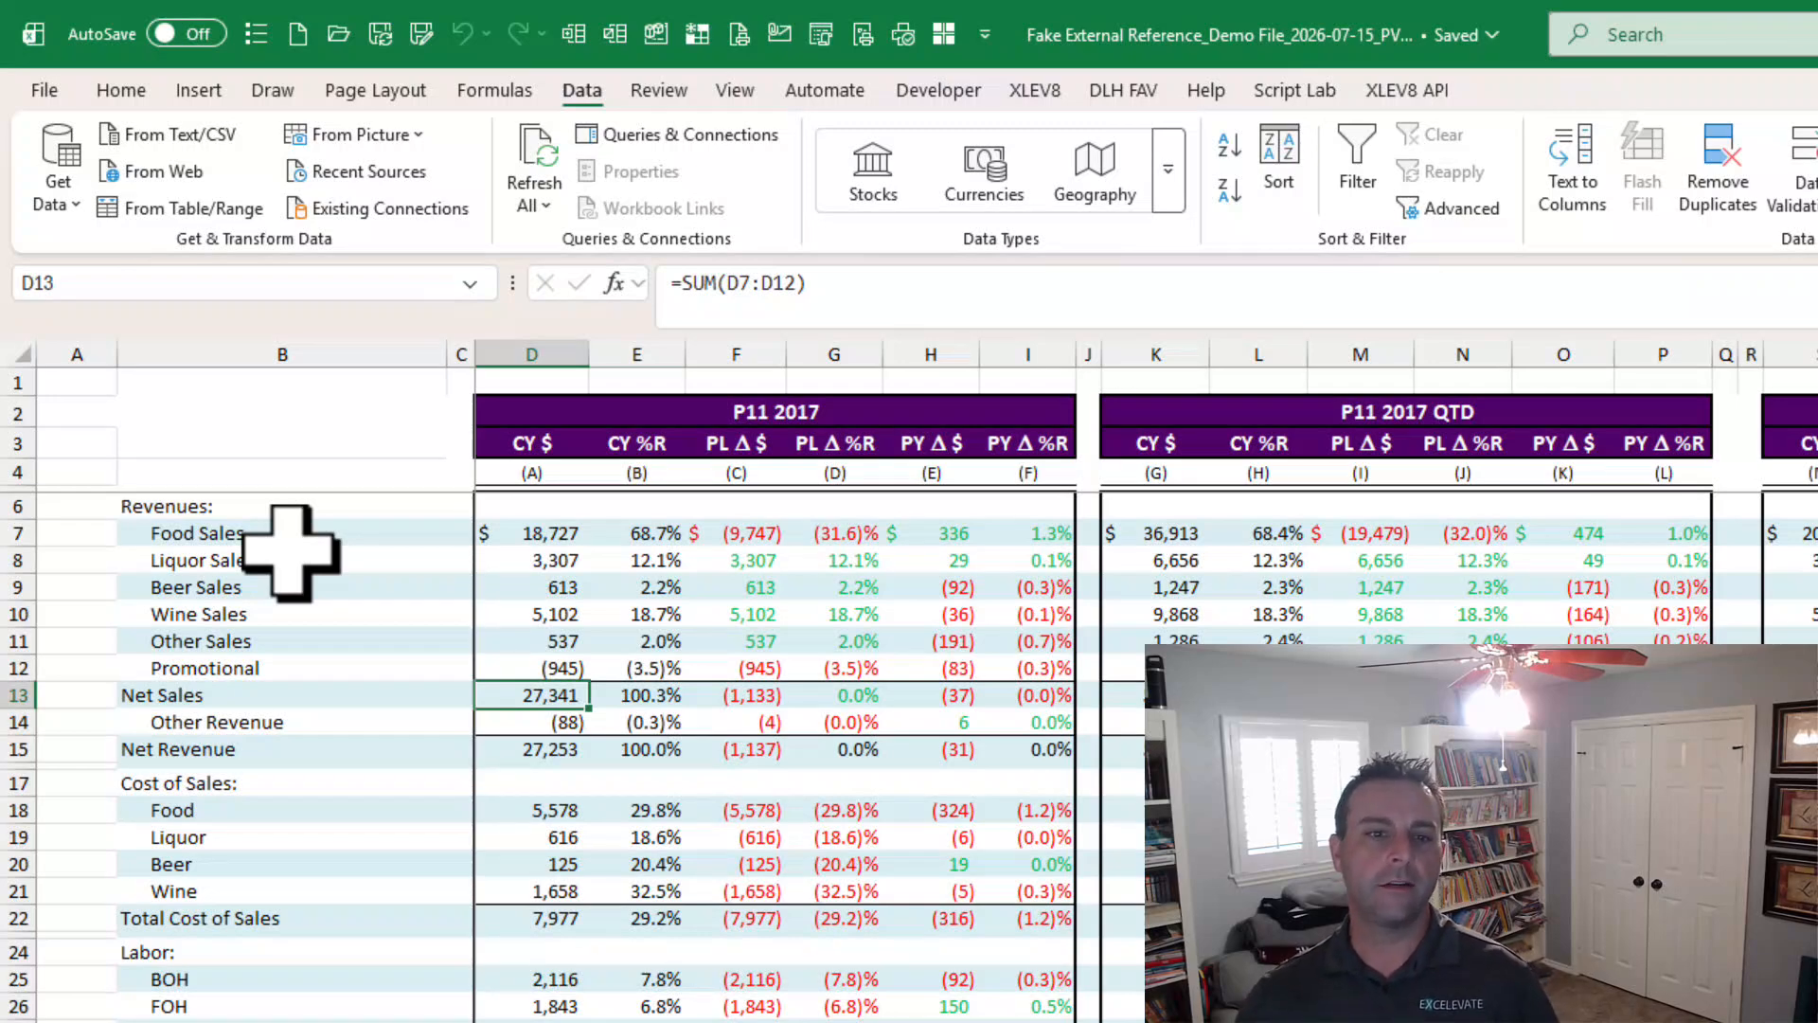
{"action": "left_click", "coordinate": [521, 1021]}
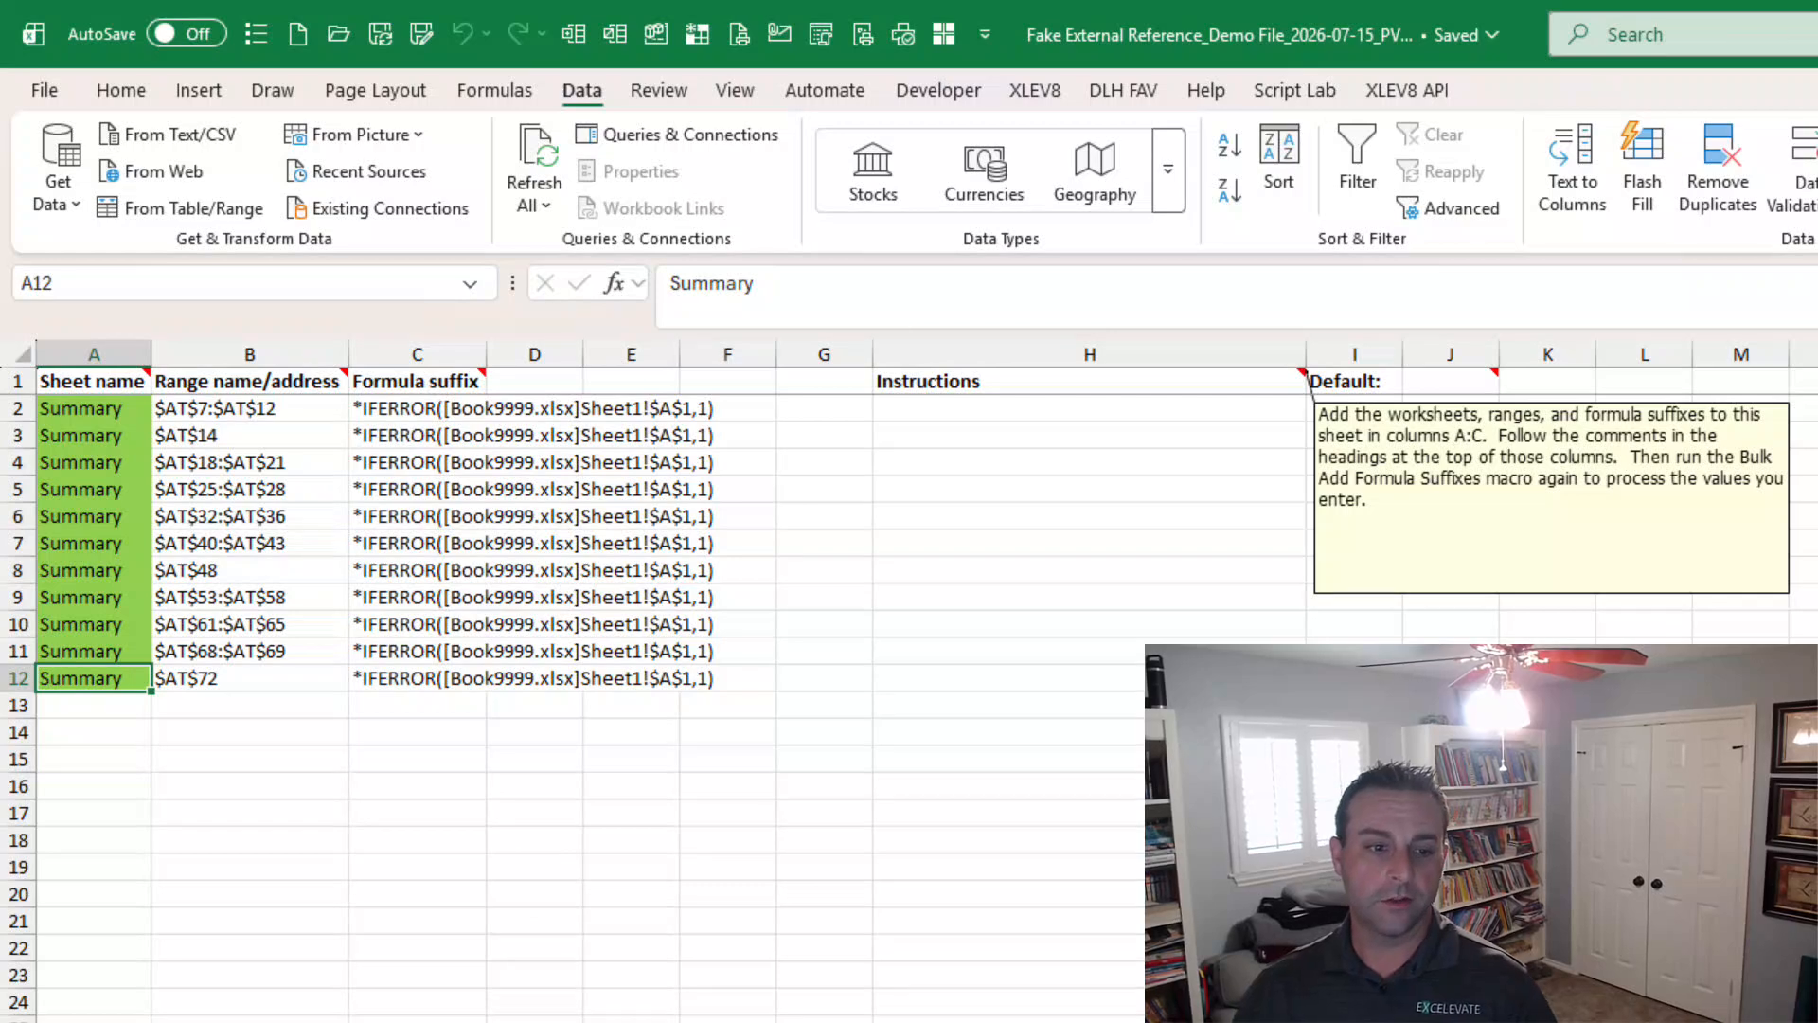
{"action": "left_click", "coordinate": [504, 1021]}
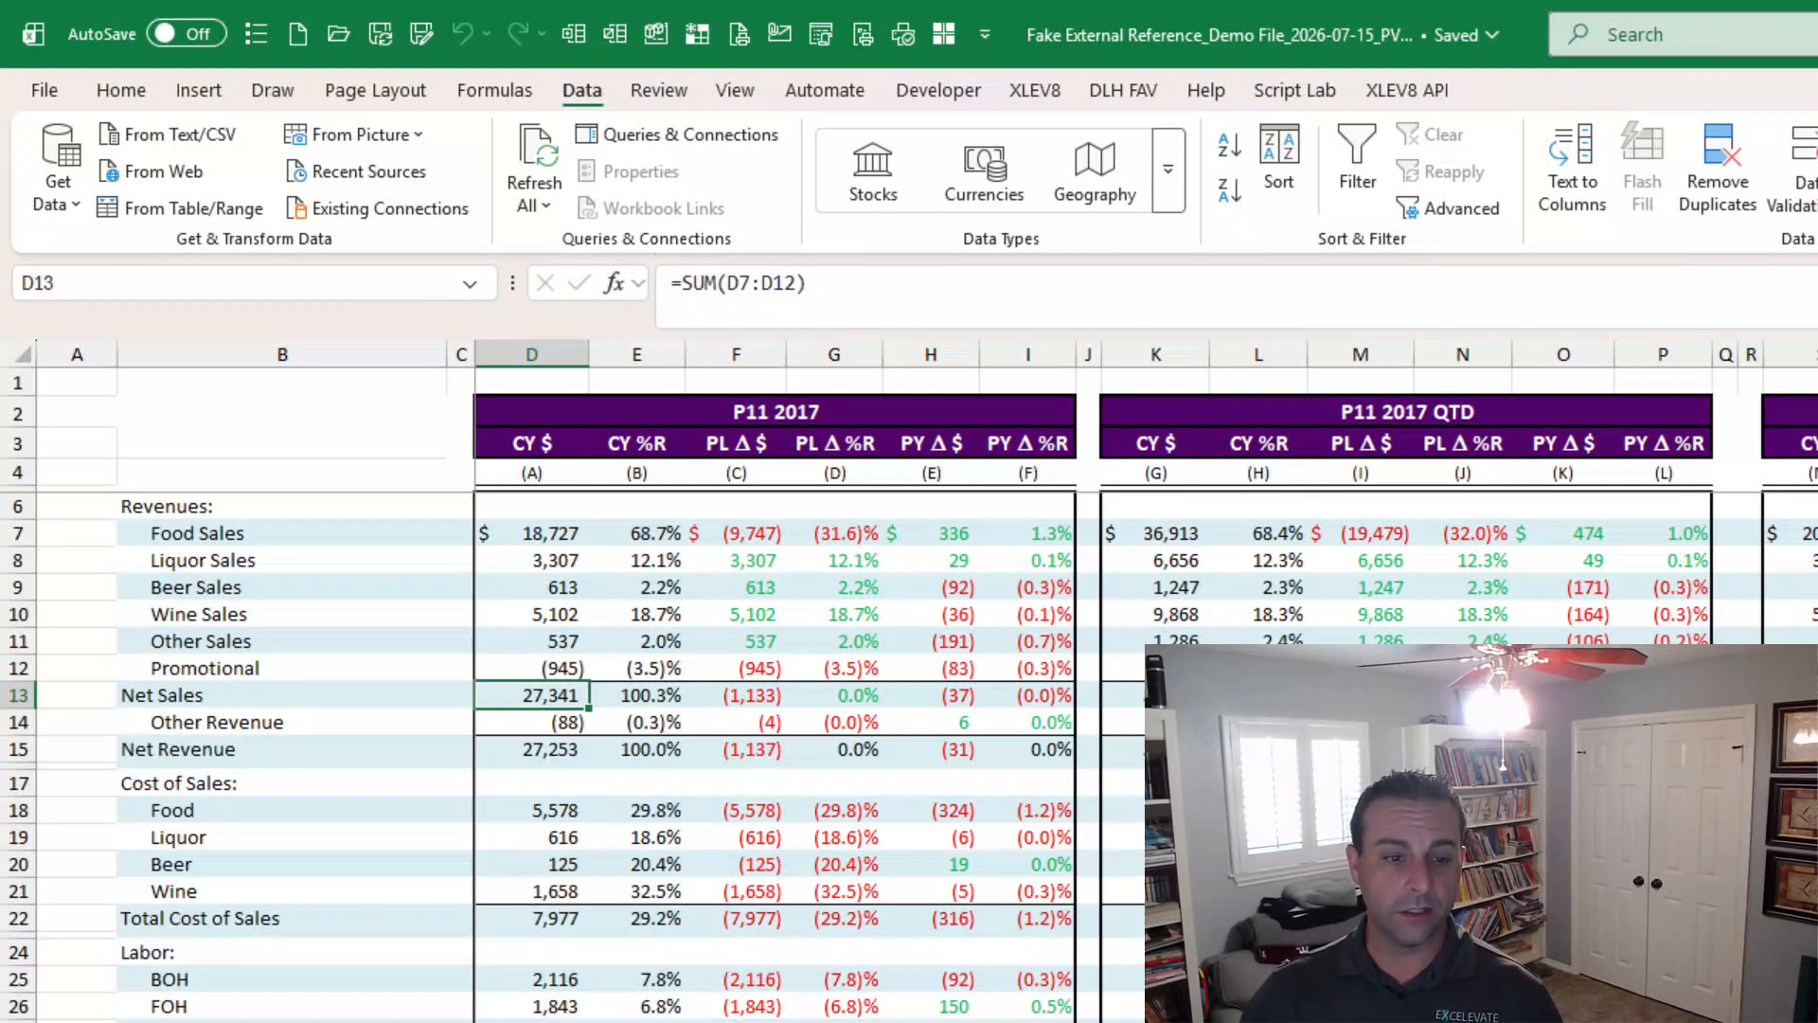
{"action": "key", "text": "ctrl+Page_Down"}
{"action": "key", "text": "ctrl+shift+Page_Down"}
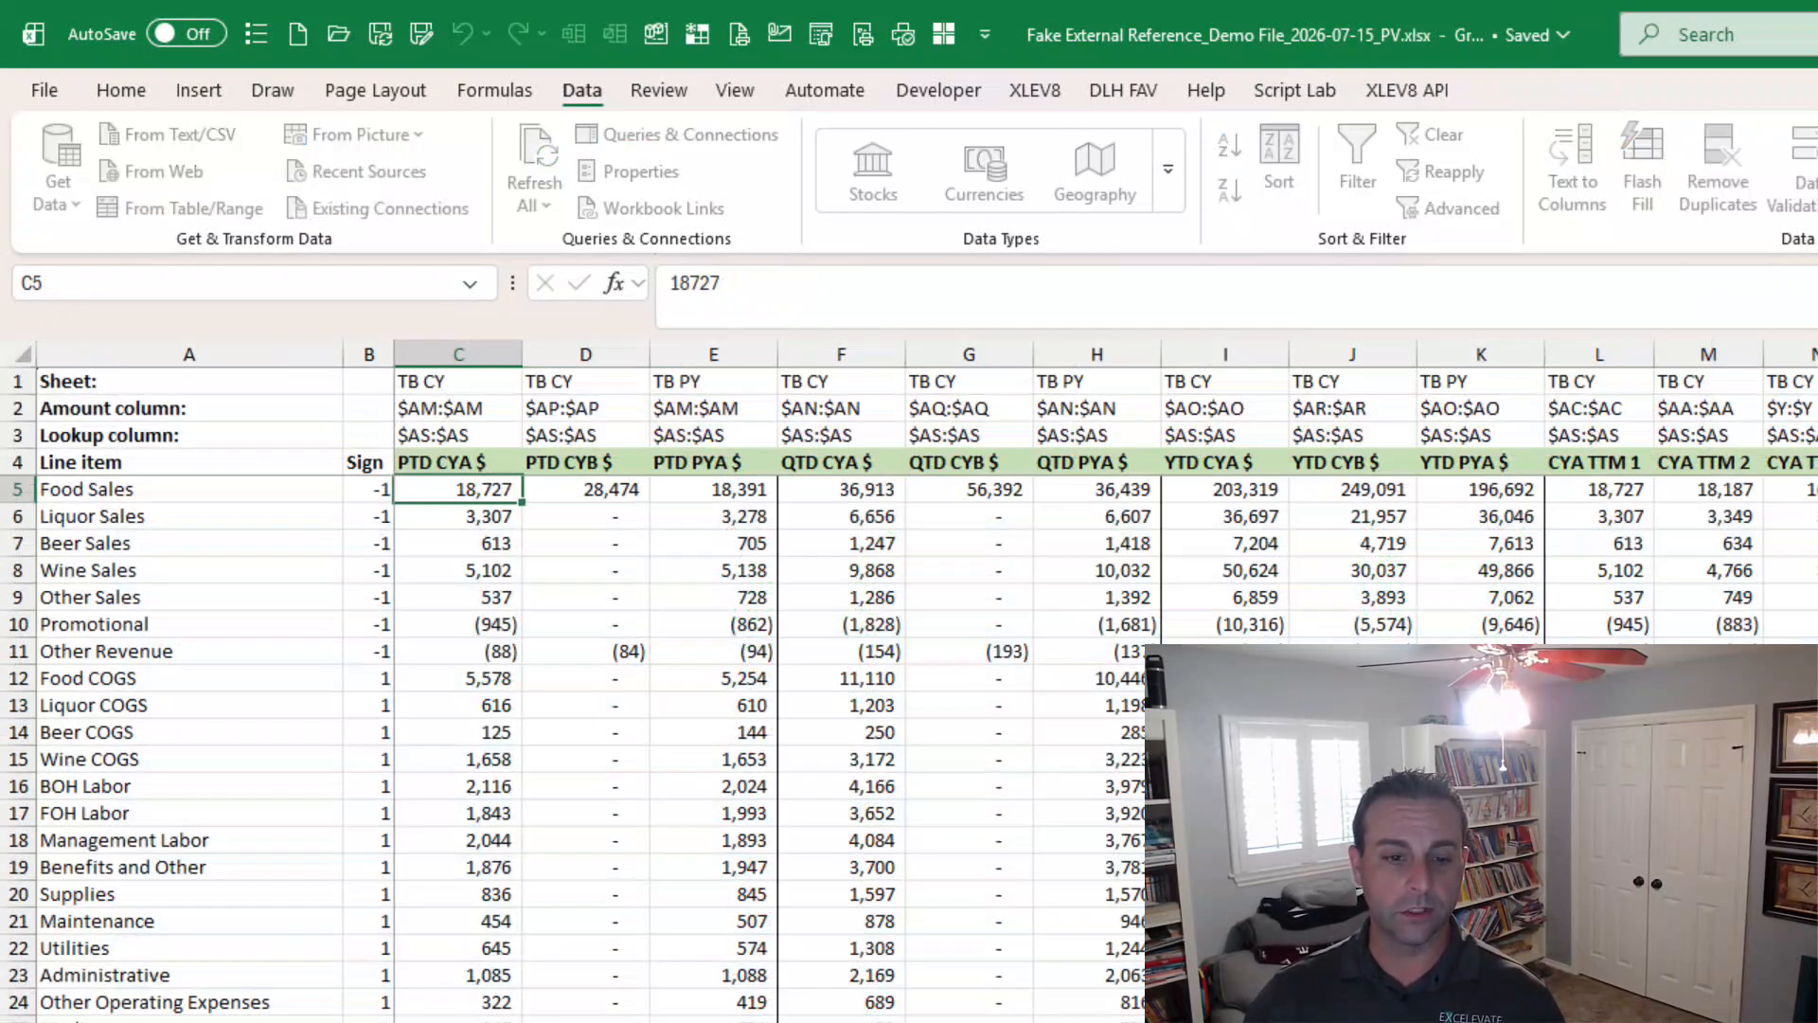
{"action": "key", "text": "ctrl+Page_Up"}
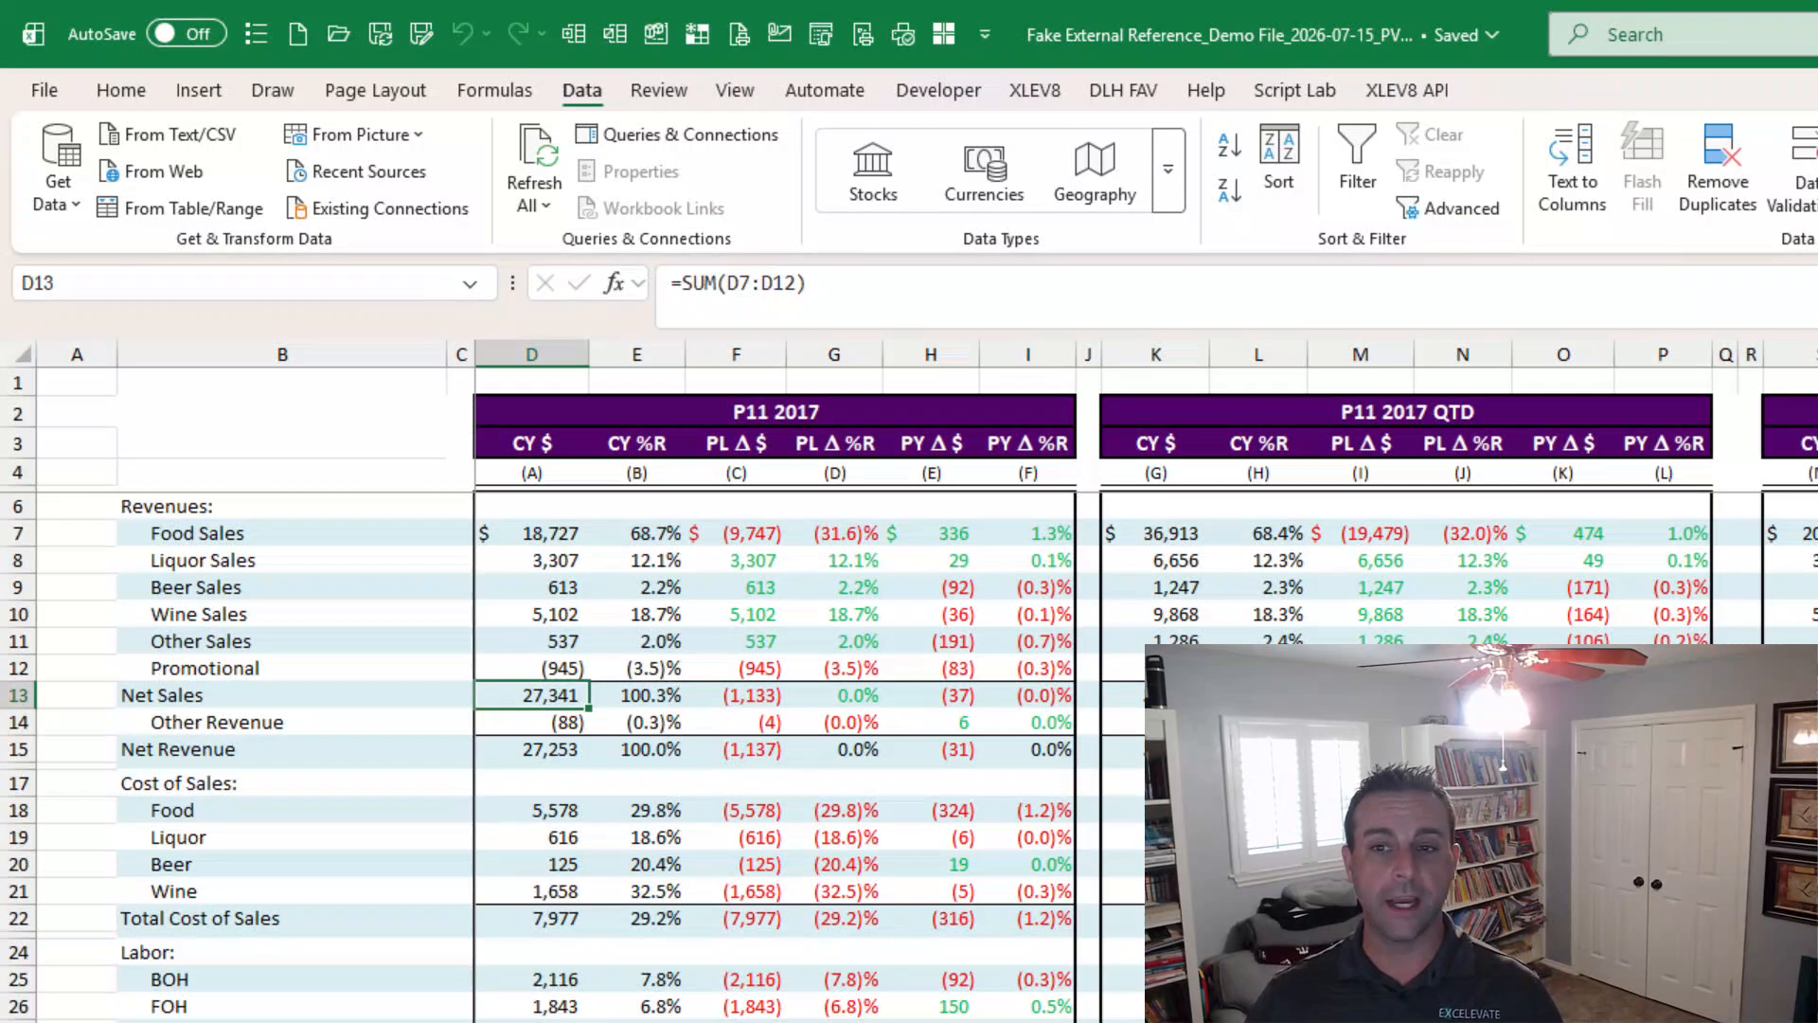